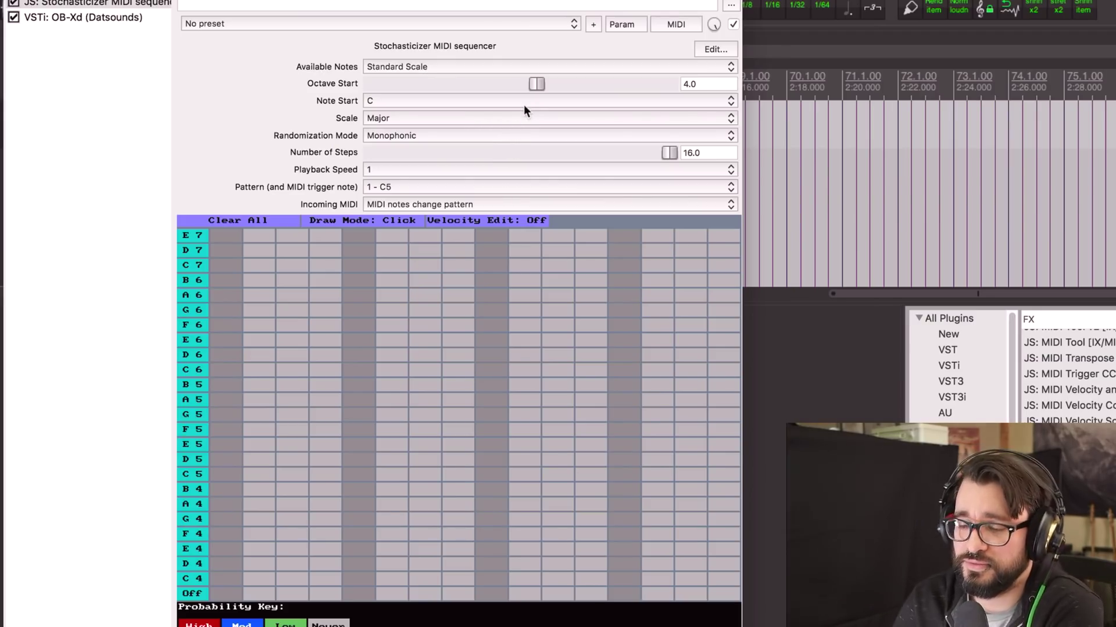
- Try a Custom Scale for Available Notes and edit a row, then revert to Standard Scale
click(455, 67)
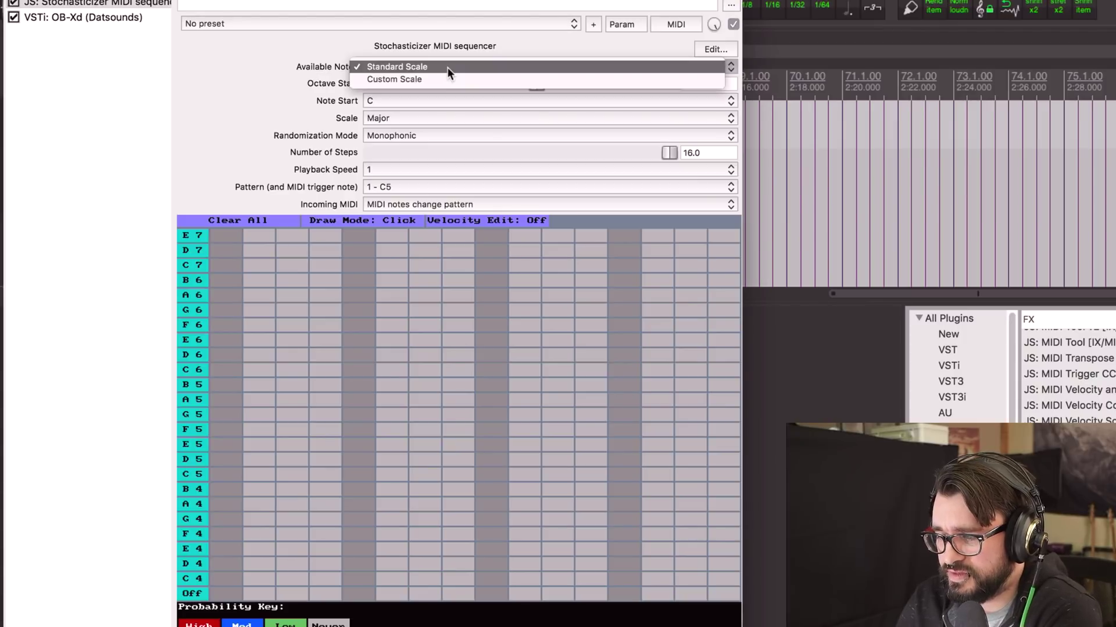
click(430, 79)
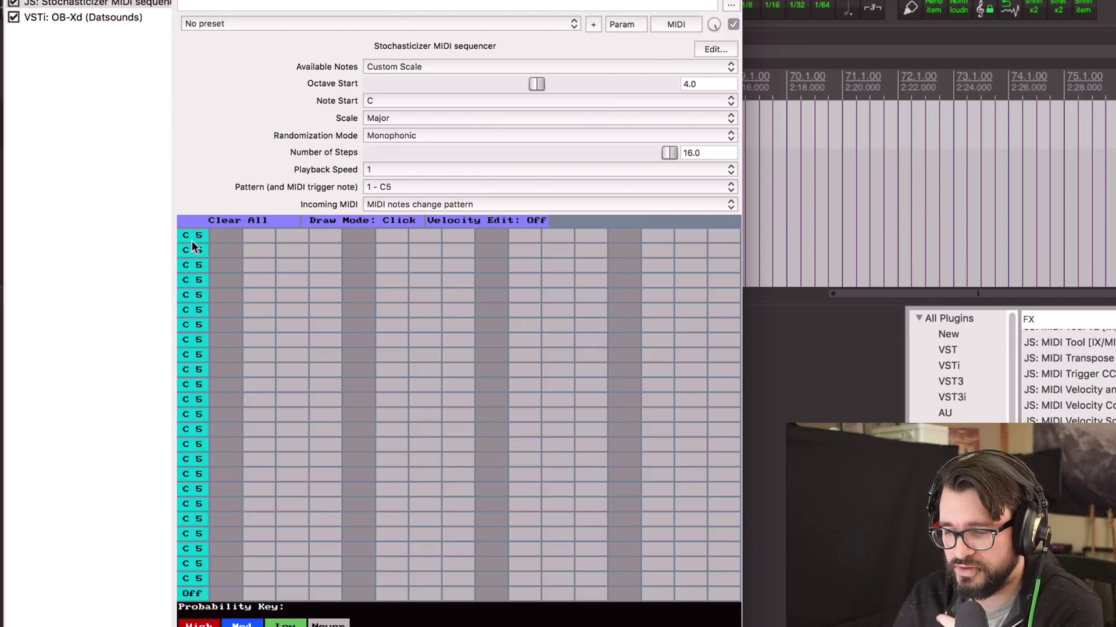
drag(194, 235, 196, 275)
click(414, 67)
click(414, 63)
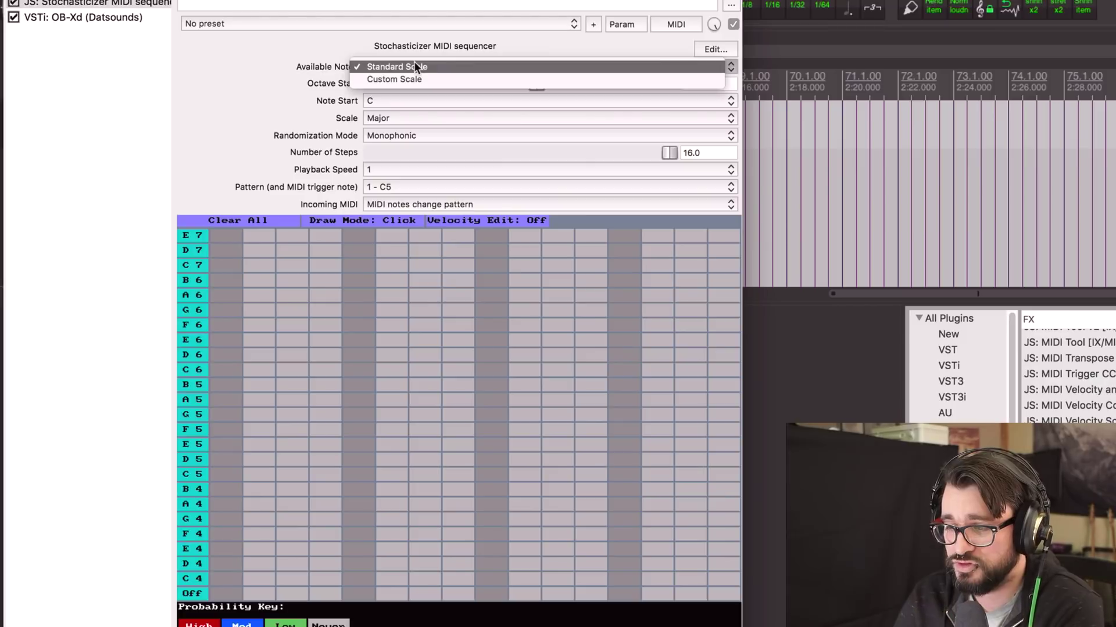
click(414, 66)
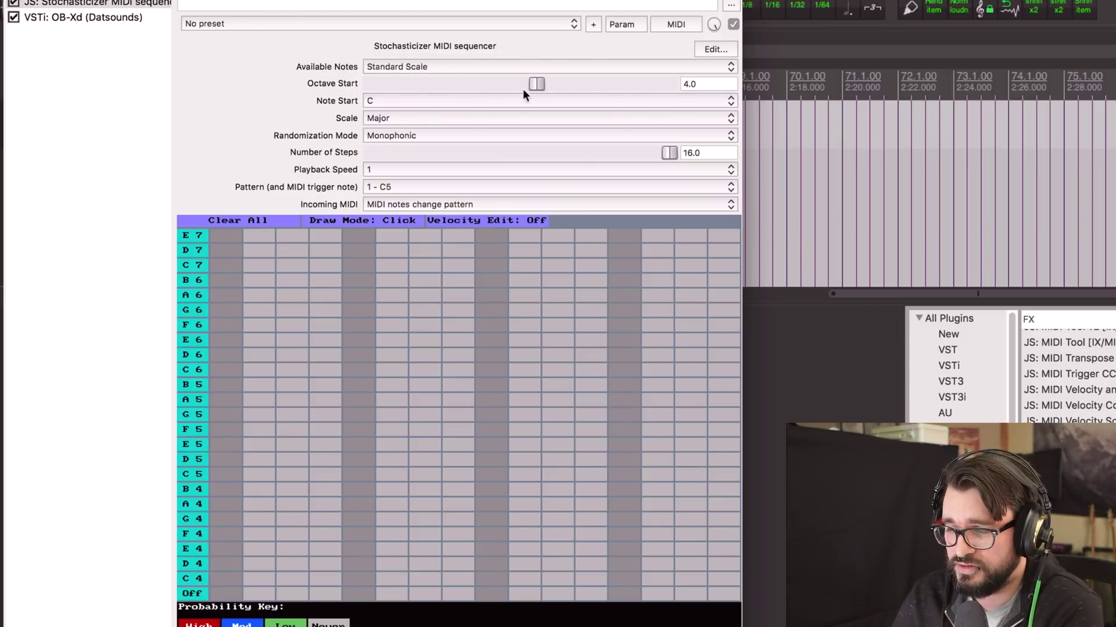
- Test the Octave Start slider, leave it at 4.0, and bring up the Note Start choices
mouse_move(536, 85)
mouse_down()
mouse_move(443, 79)
mouse_move(598, 82)
mouse_move(539, 81)
mouse_move(553, 85)
mouse_up()
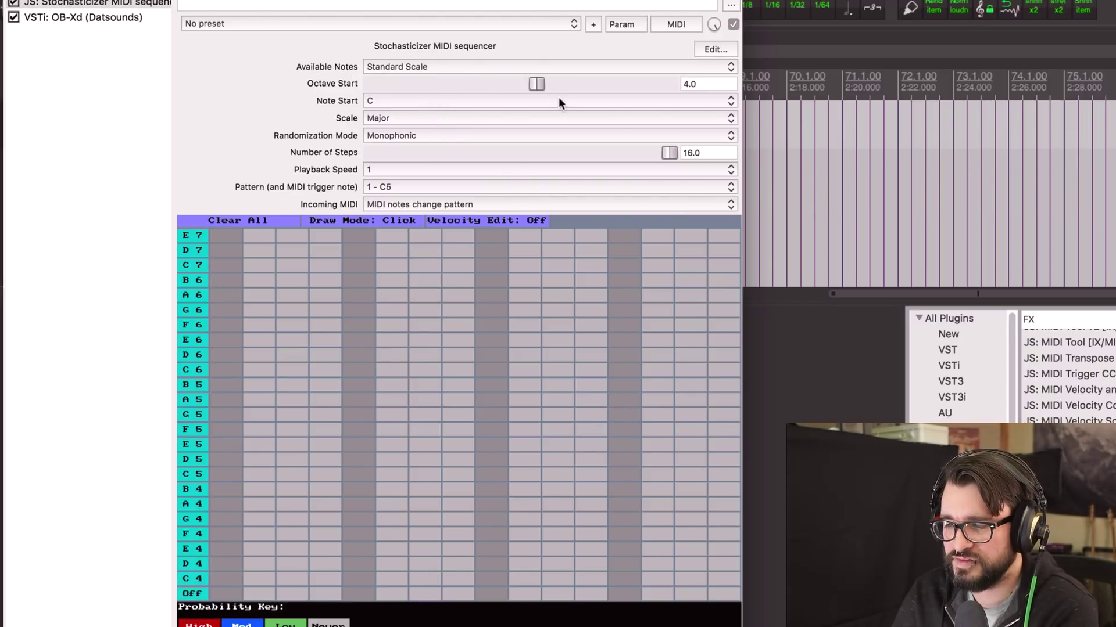
mouse_move(540, 85)
mouse_down()
mouse_move(485, 84)
mouse_move(541, 85)
mouse_up()
click(541, 85)
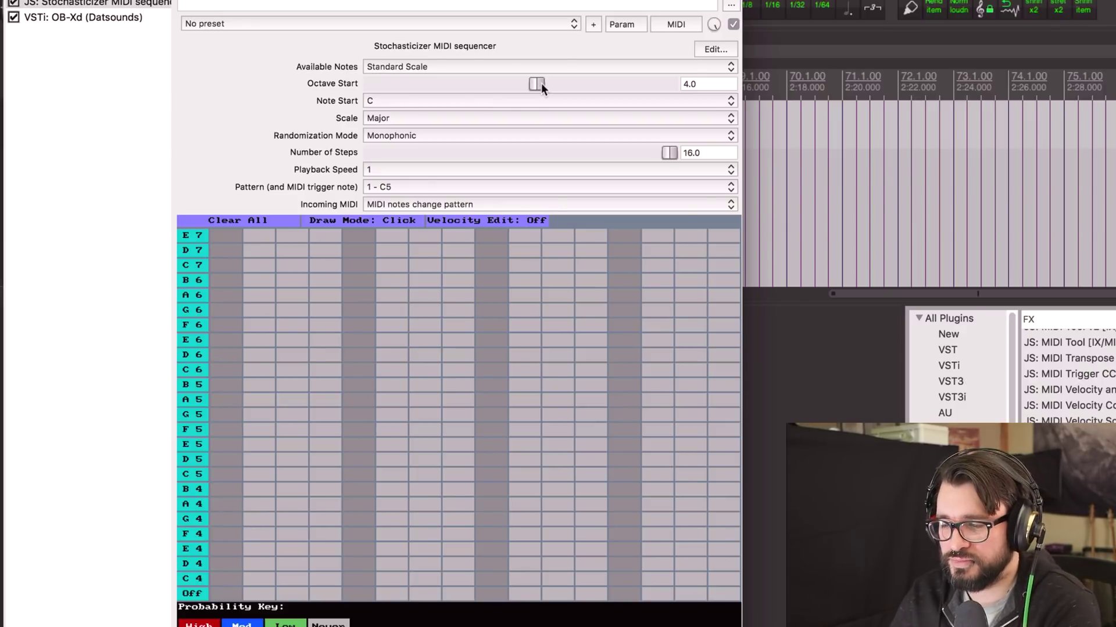
click(395, 100)
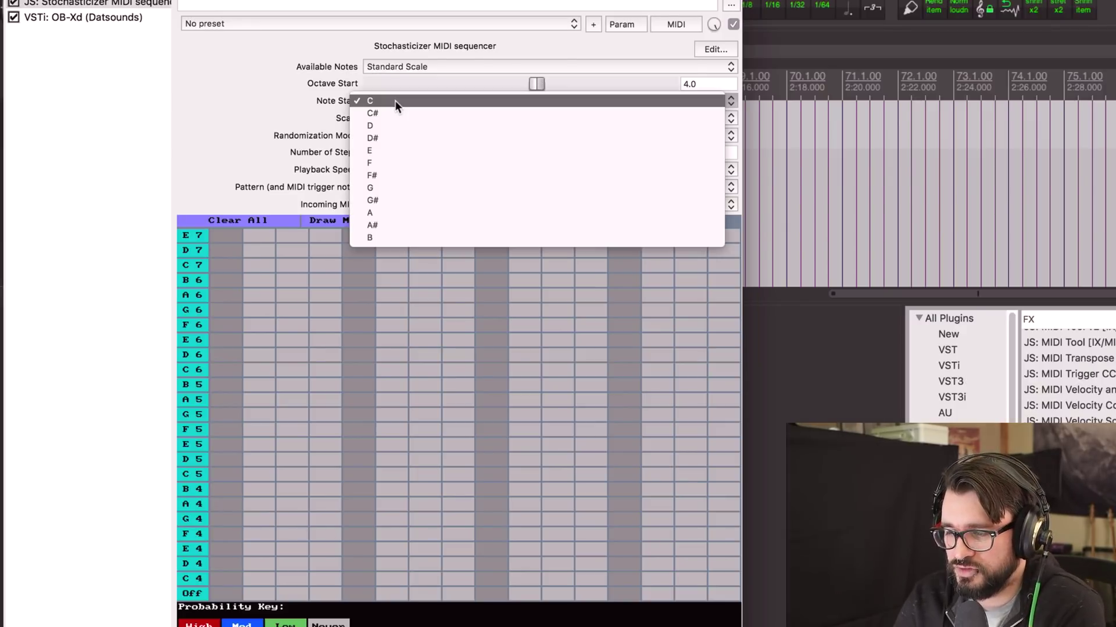
- Start the scale on D# and keep Major as the scale type
click(429, 139)
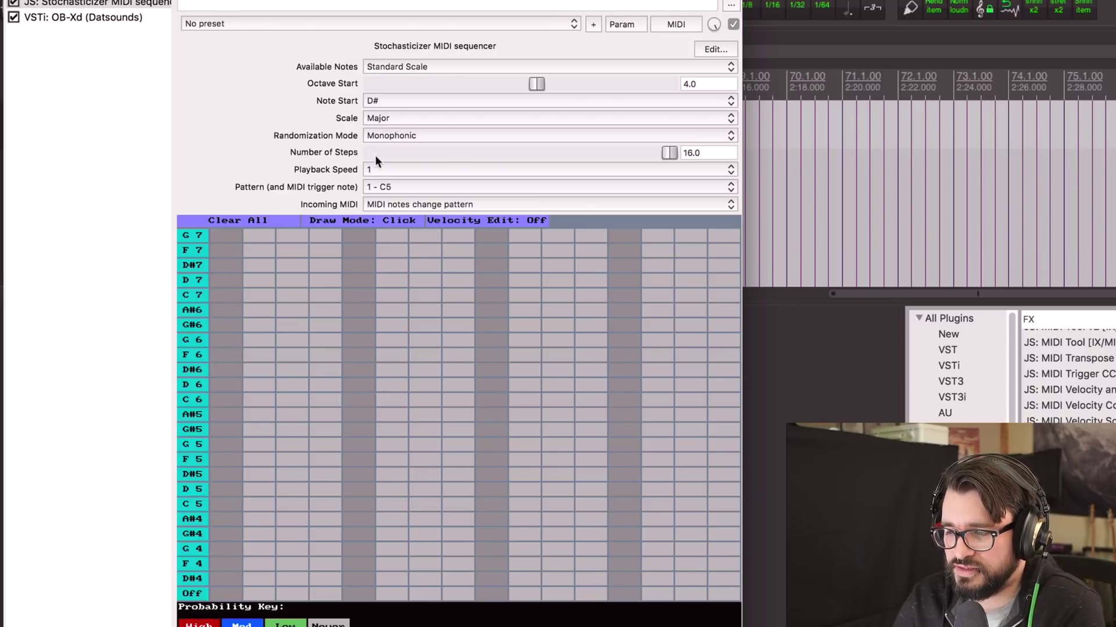
click(398, 120)
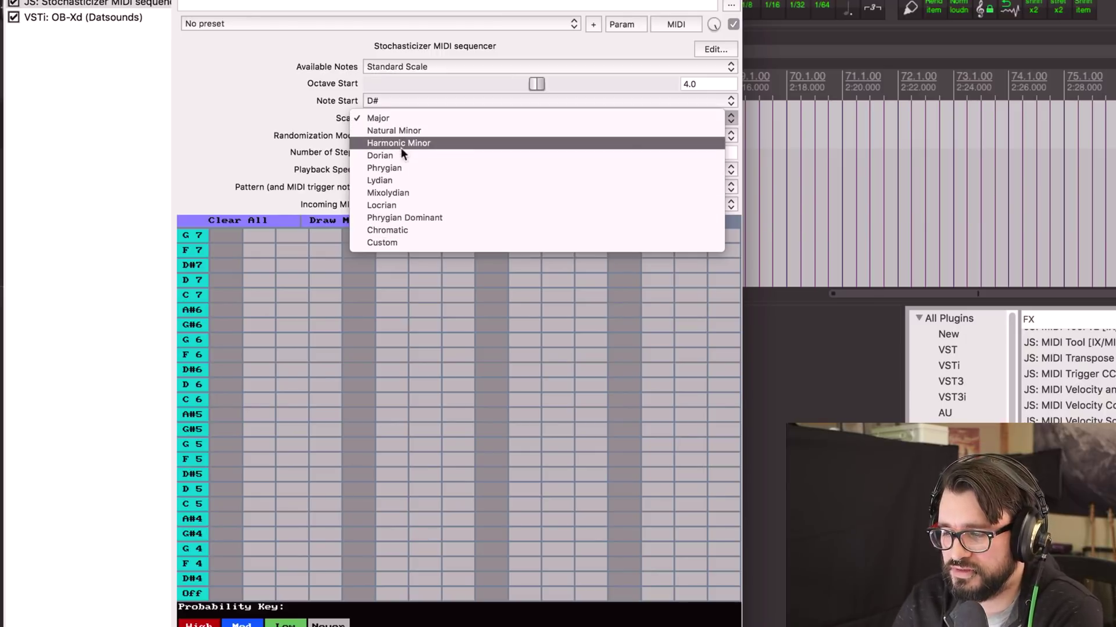
click(315, 111)
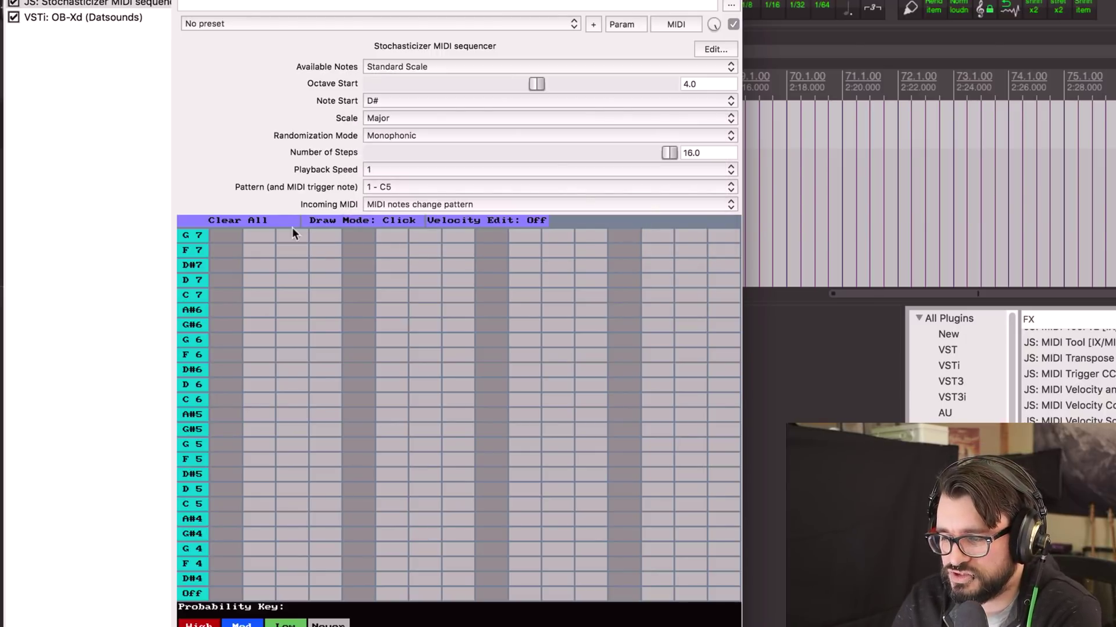
- Add D#5 notes on steps 1, 3, 13 and 15 and a C6 on step 15, auditioning playback
click(225, 474)
click(292, 474)
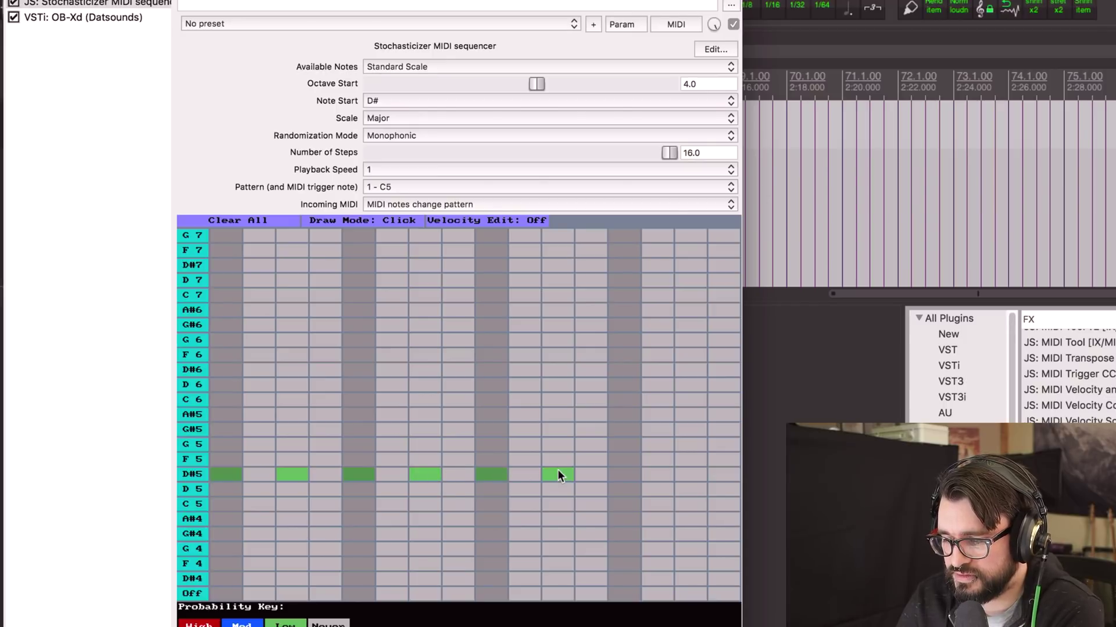
click(626, 469)
click(690, 474)
key(space)
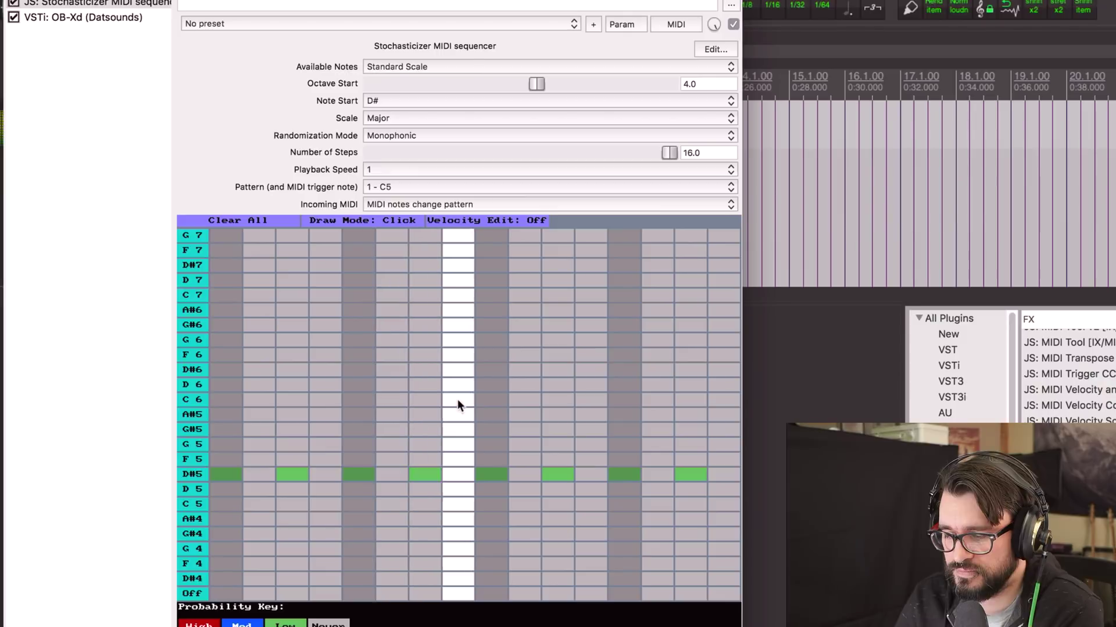
key(space)
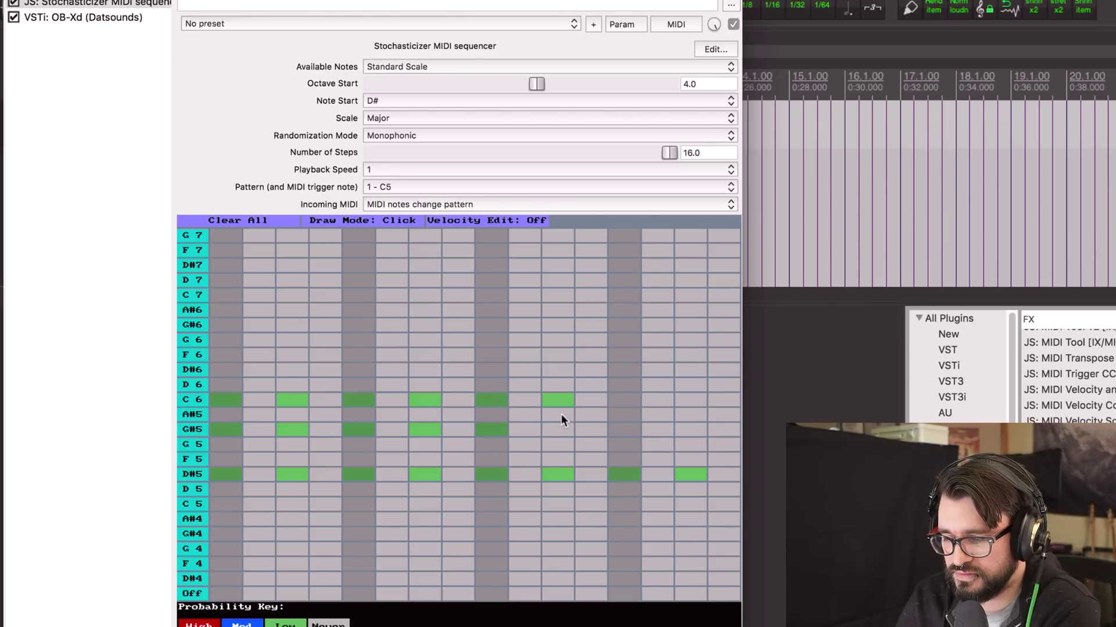
click(691, 400)
key(space)
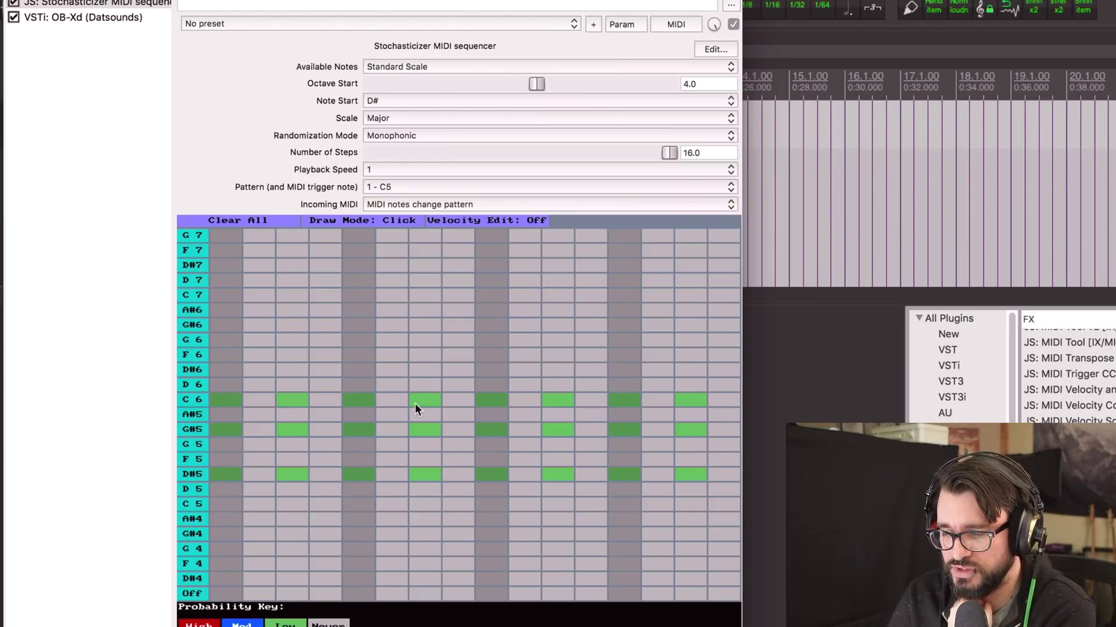
- Clear the pattern, add C6 on steps 1 and 3 and G#5 on step 3, then play
click(246, 221)
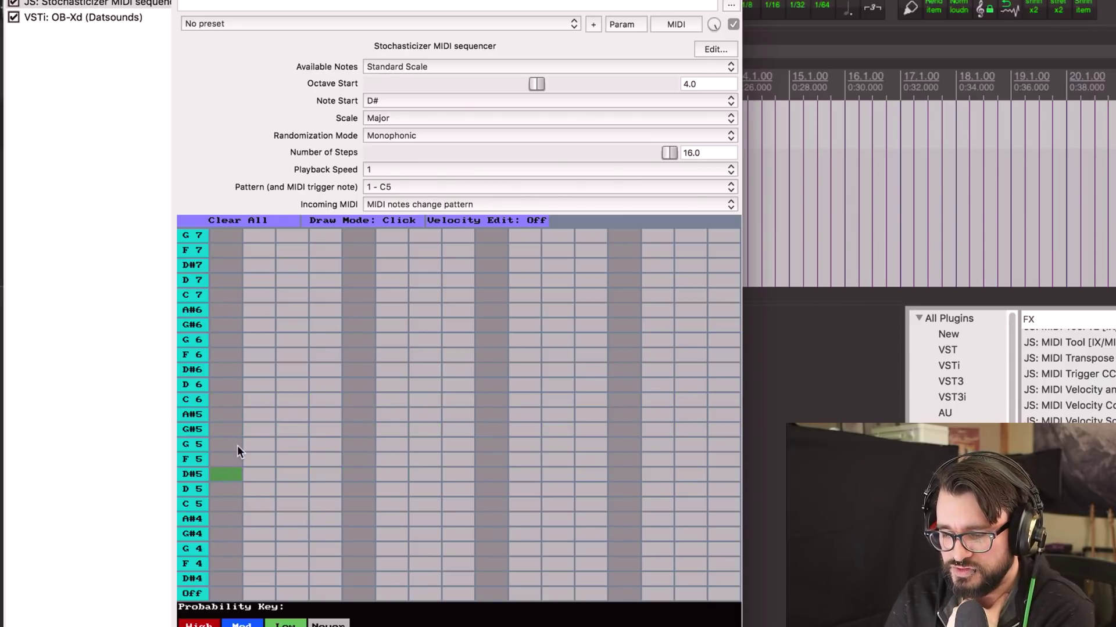
click(233, 404)
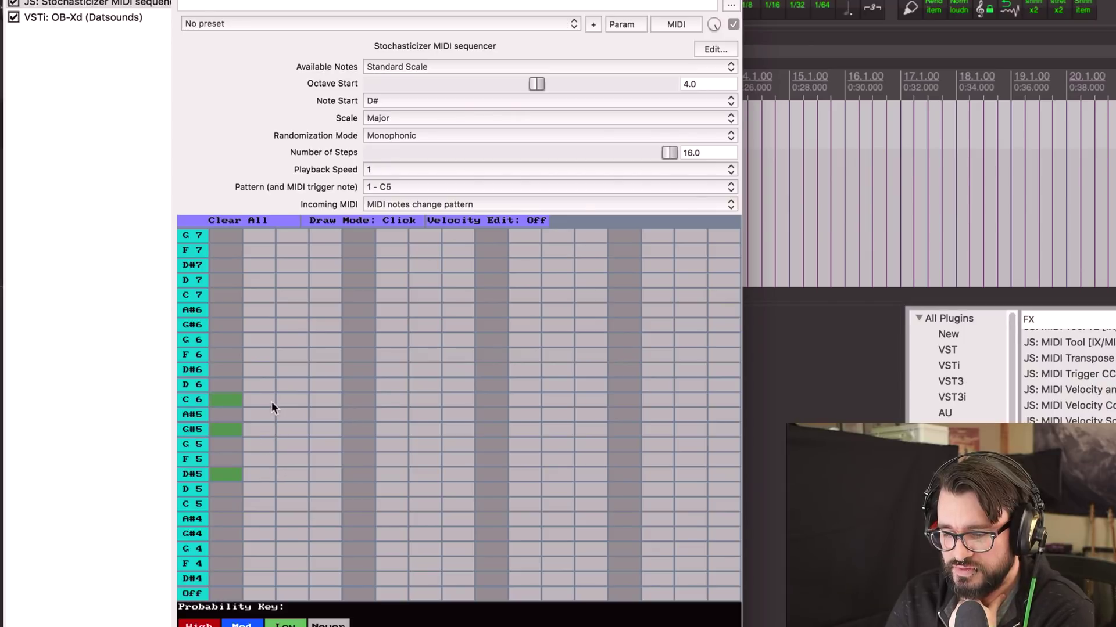
click(294, 401)
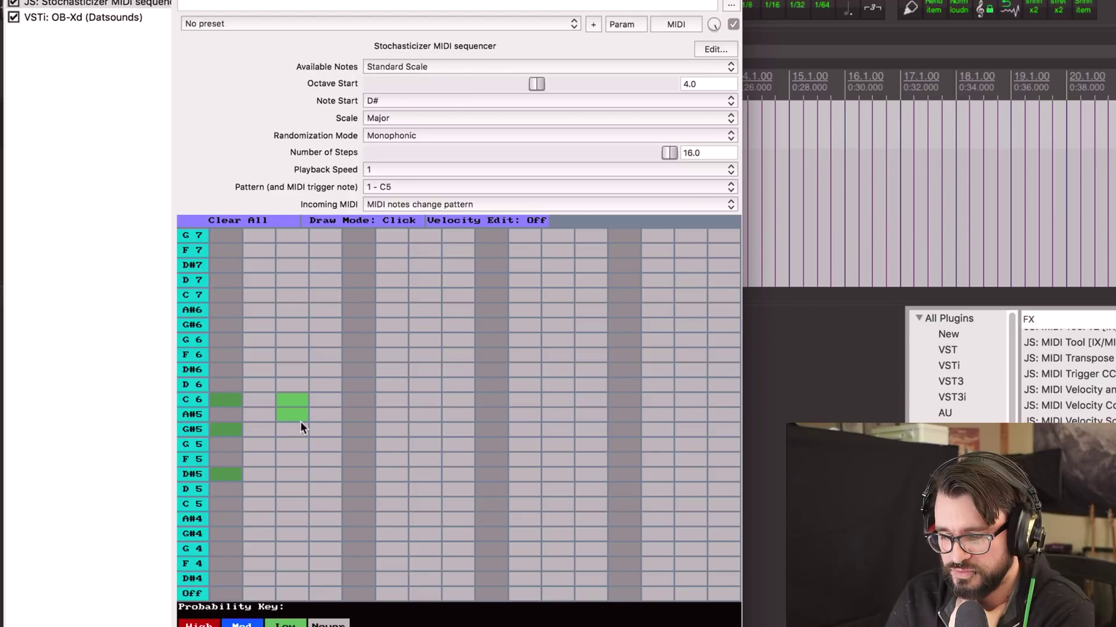
click(292, 430)
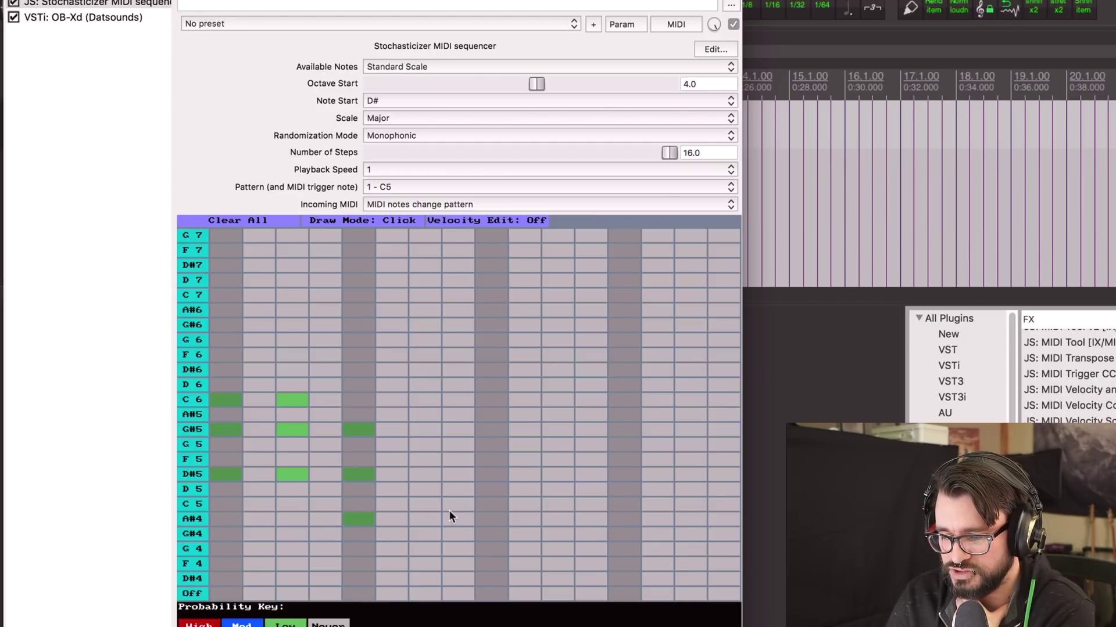
key(space)
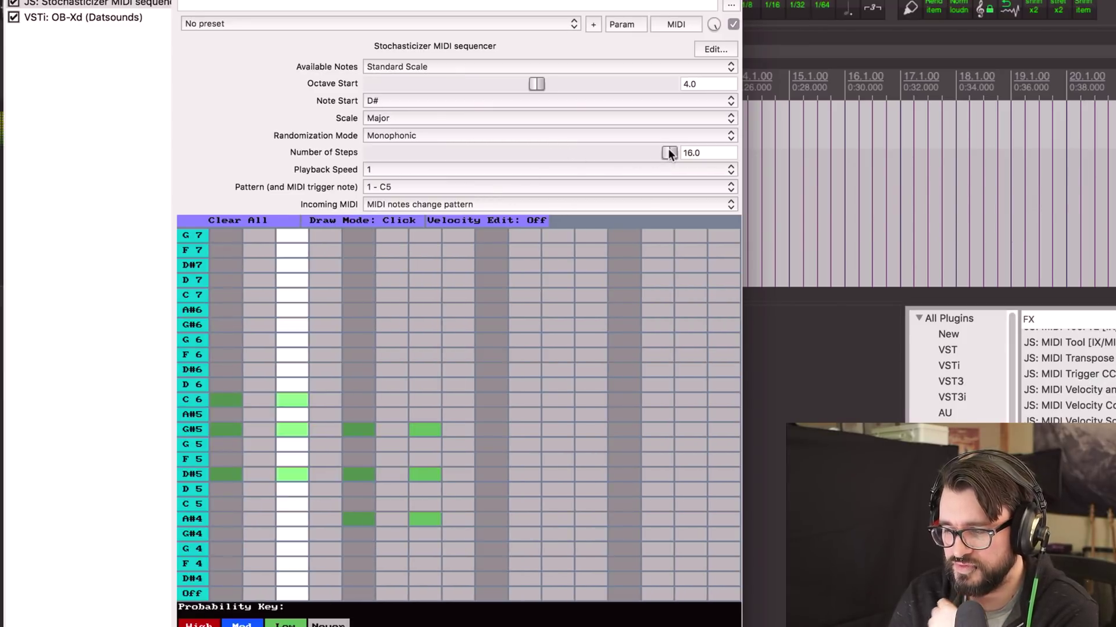
- Cut the sequence to 8 steps and set Playback Speed to 2x after trying 1/2
drag(668, 152, 512, 154)
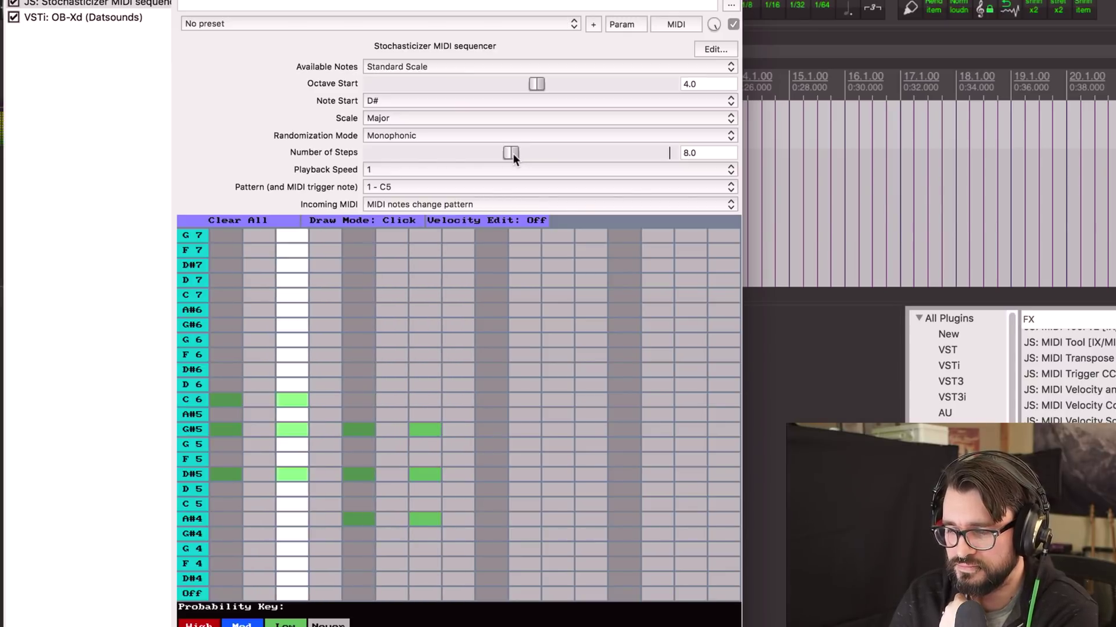
click(443, 168)
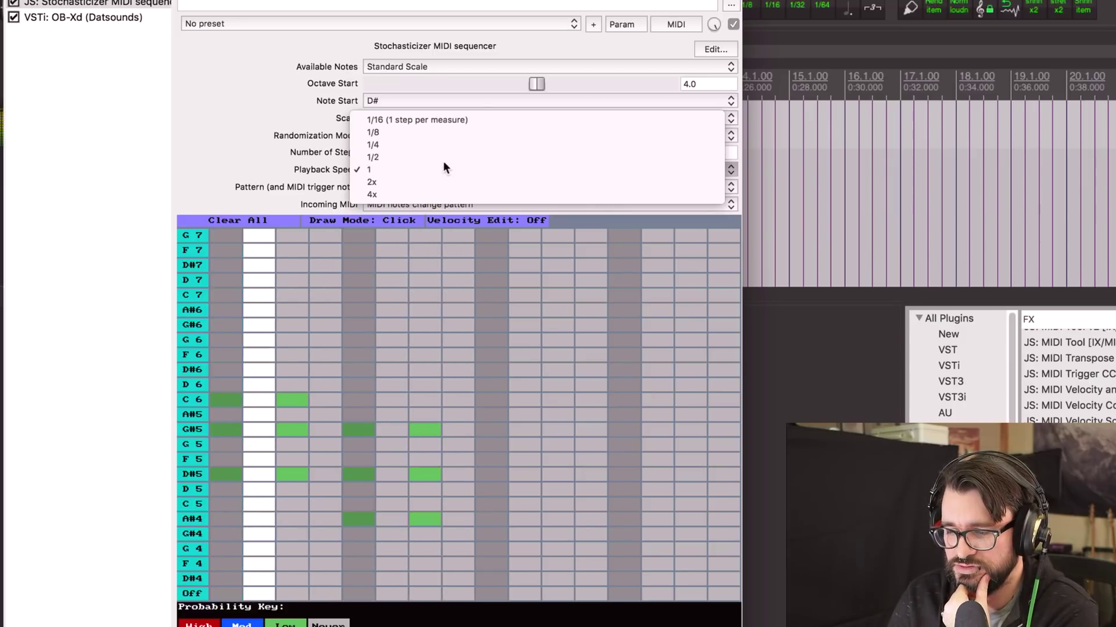
click(442, 162)
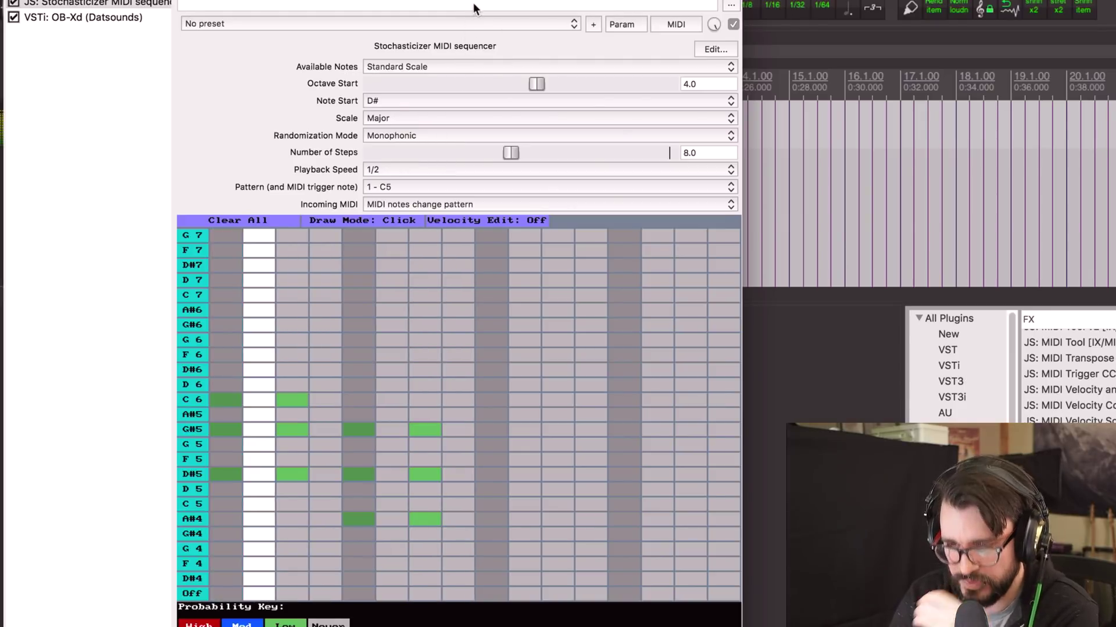
drag(488, 2, 493, 102)
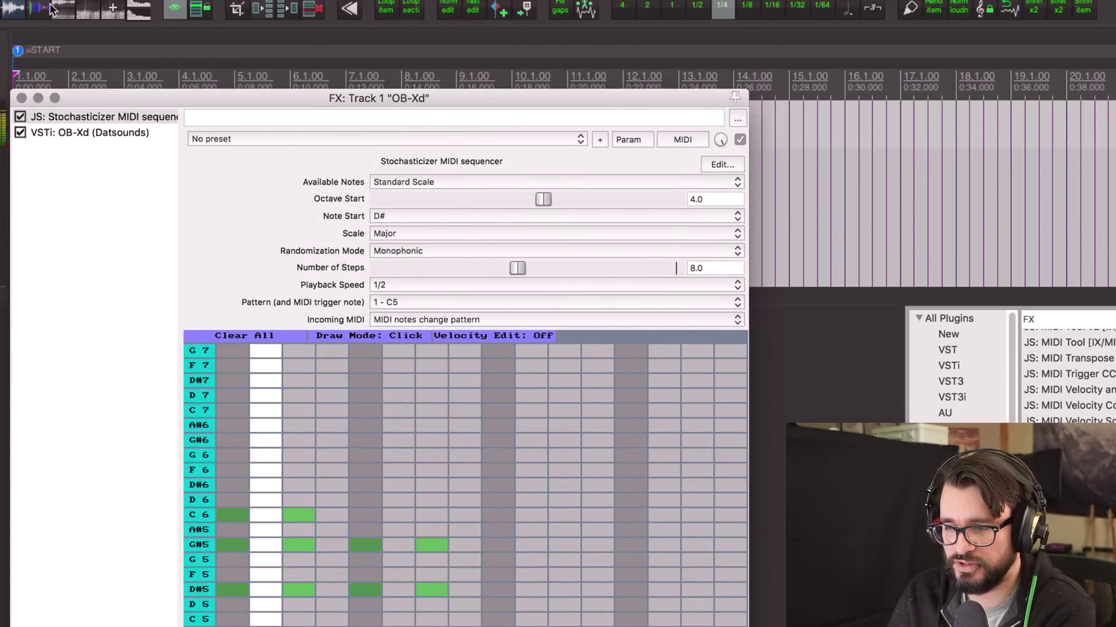
drag(241, 98, 247, 0)
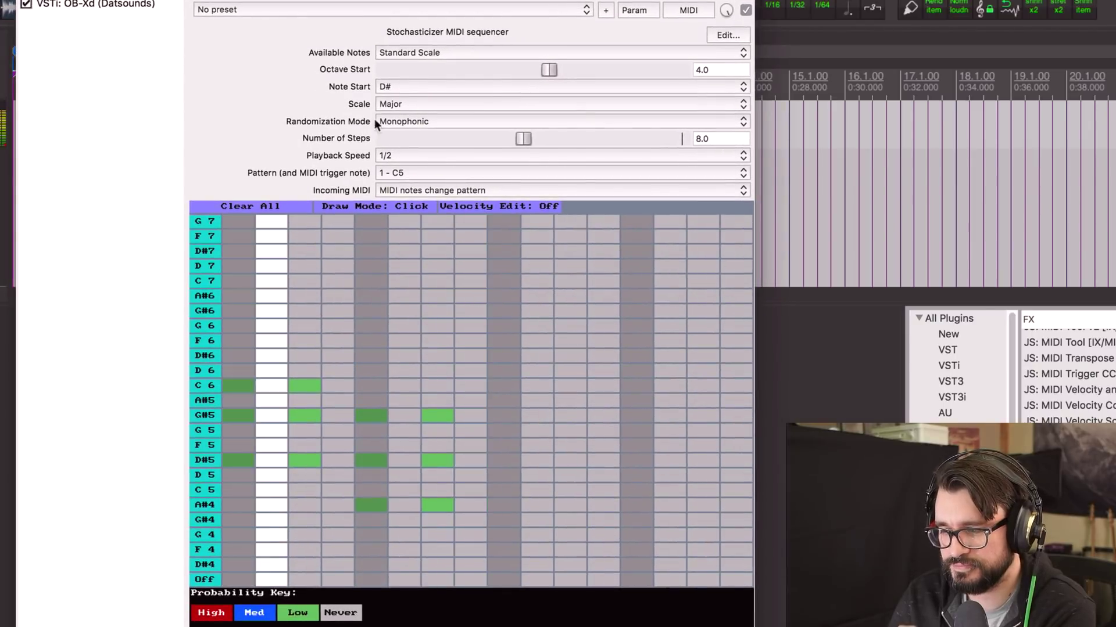
click(394, 150)
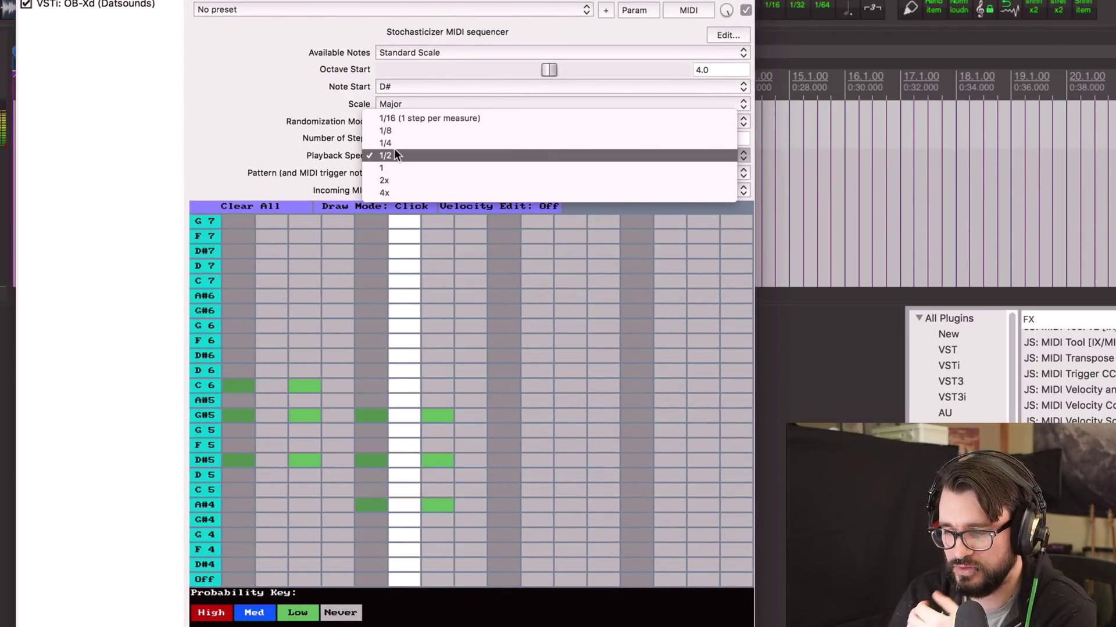
click(402, 180)
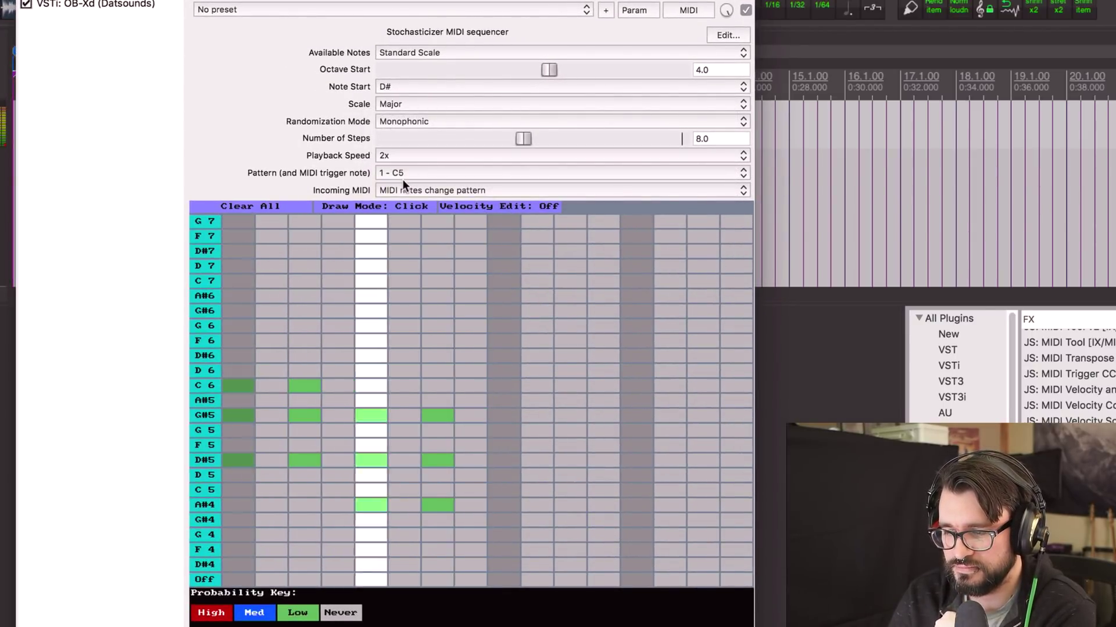
- In the OB-Xd editor, tweak envelope sustain and releases, ending with a shorter loudness release
click(127, 12)
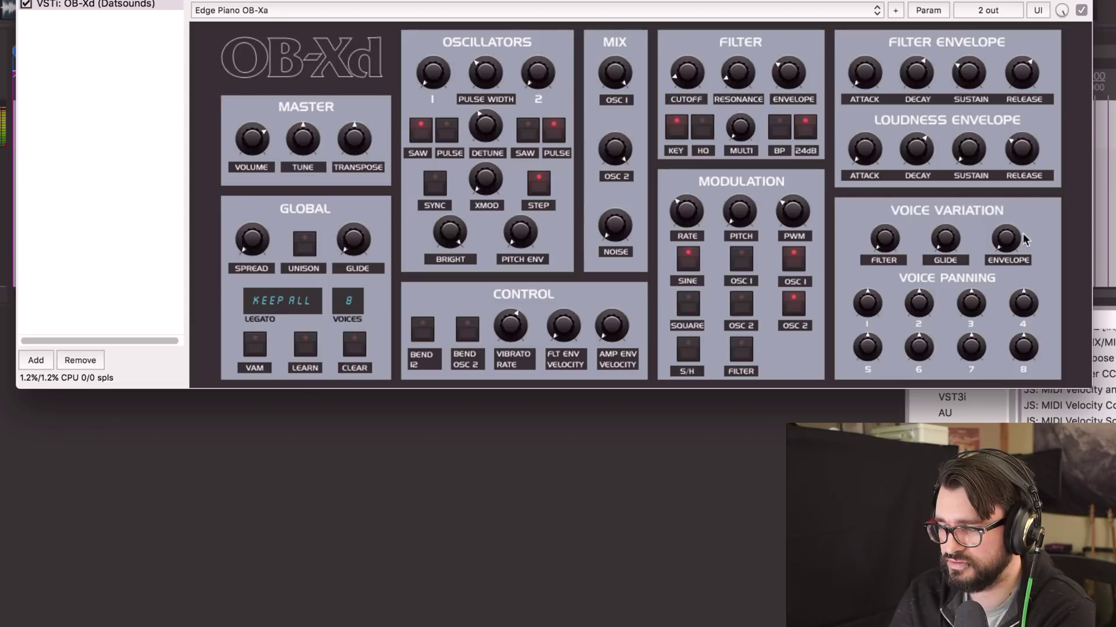
drag(969, 149, 924, 180)
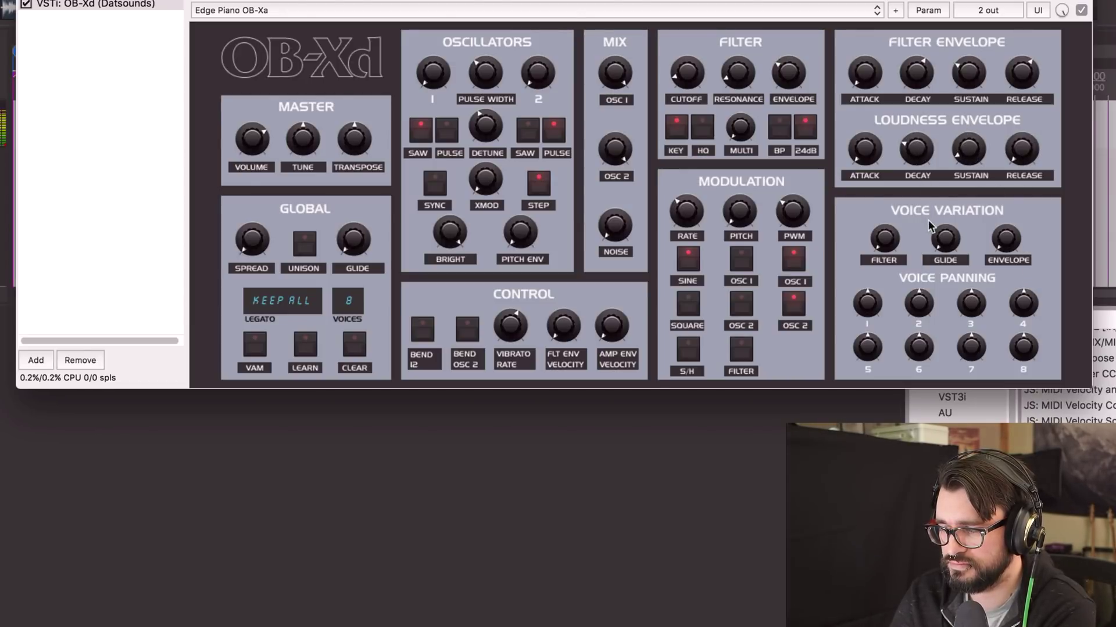
drag(1022, 152, 1018, 120)
drag(1021, 72, 1021, 152)
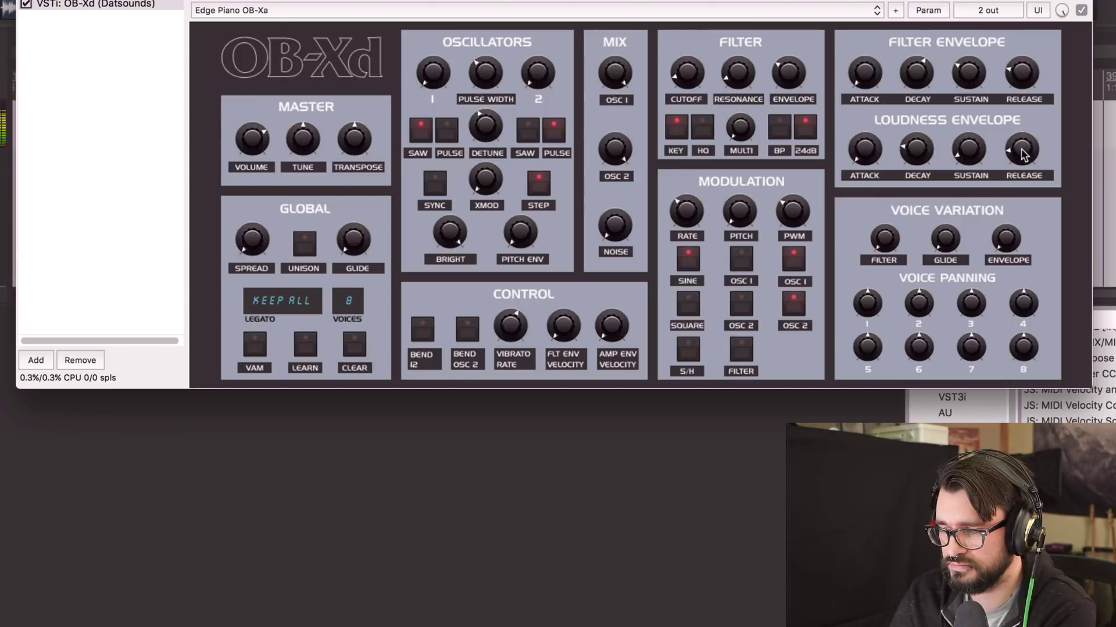
drag(1023, 154, 1024, 174)
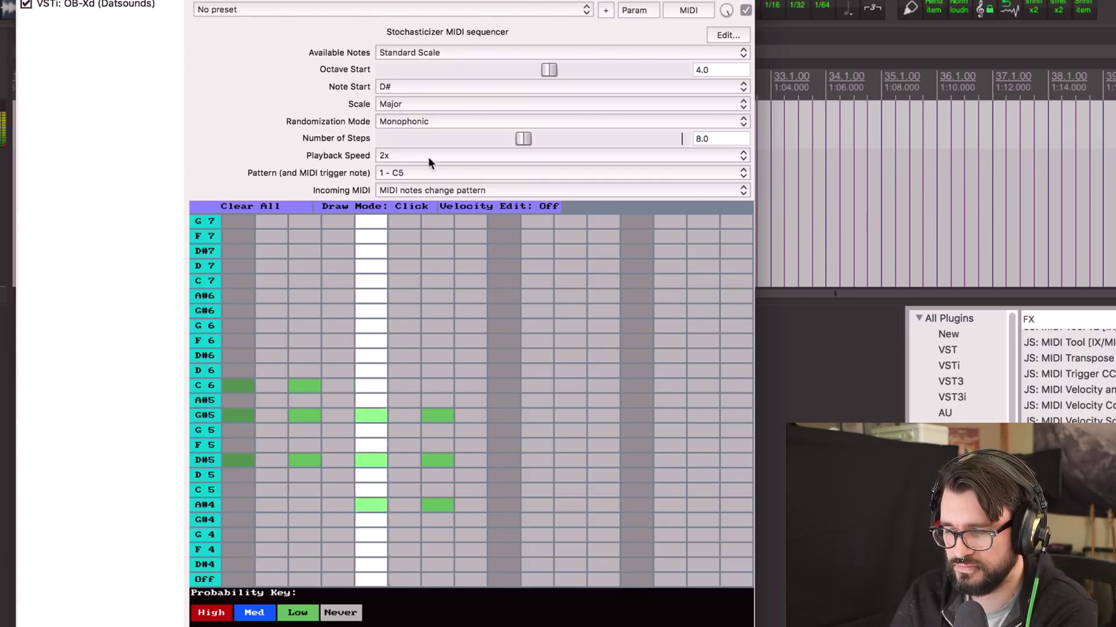
- Set the Stochasticizer Playback Speed to 1 after trying 4x and 1/2, then stop playback
click(427, 156)
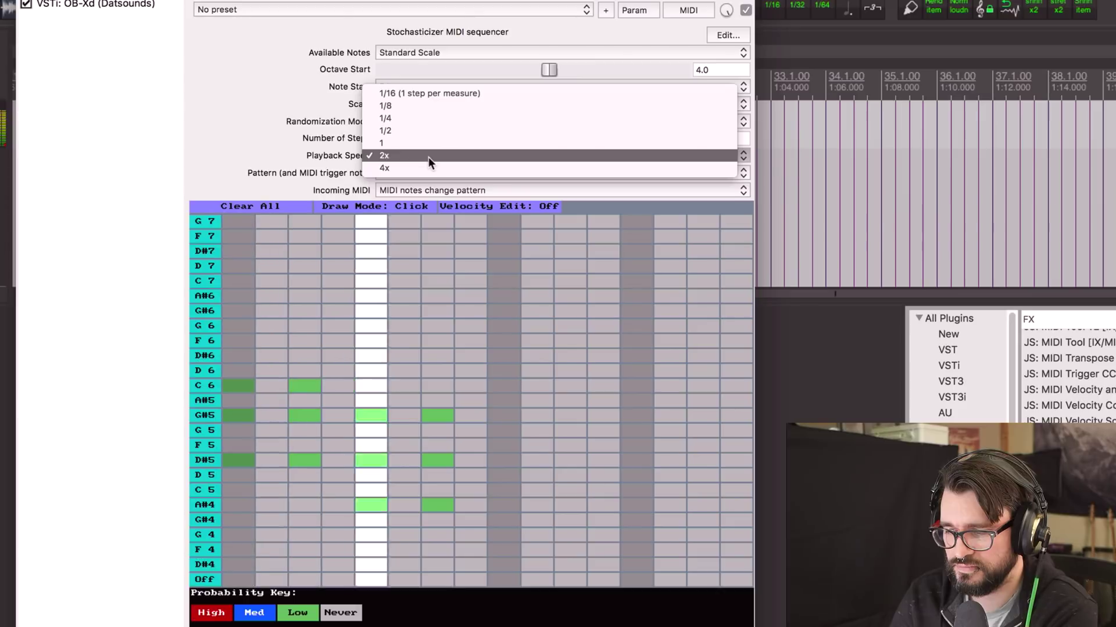
click(431, 167)
click(430, 155)
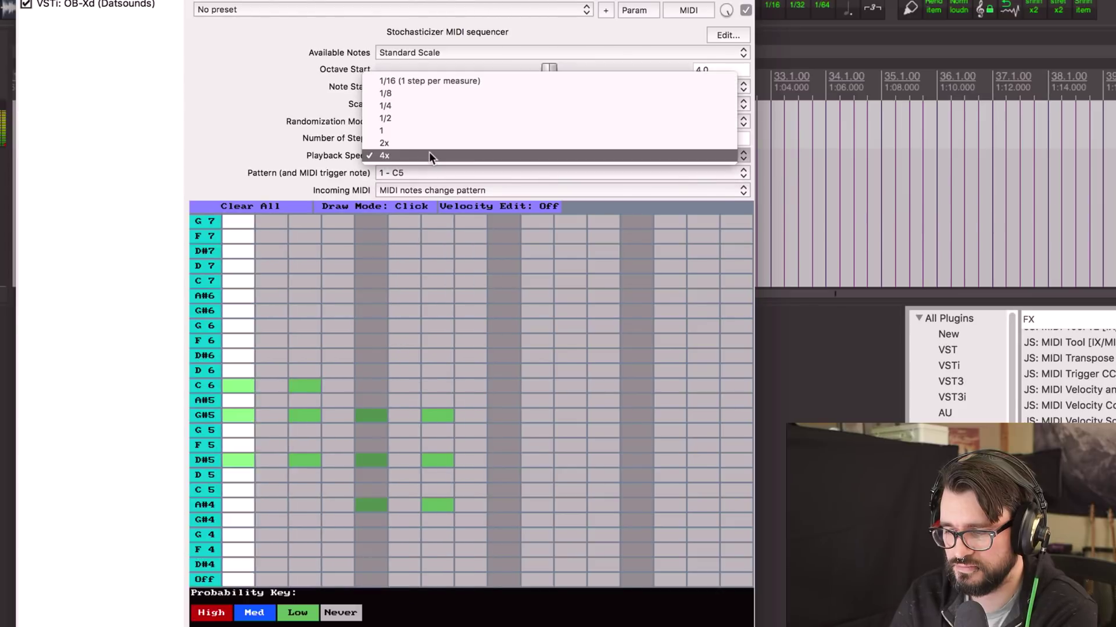
click(437, 118)
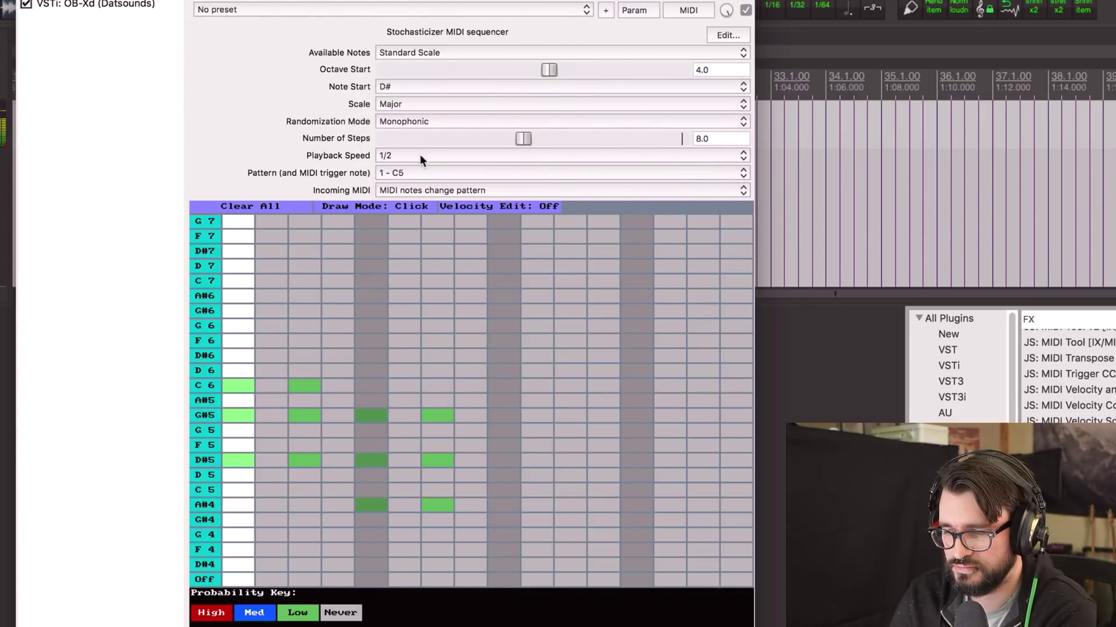
click(420, 155)
click(419, 165)
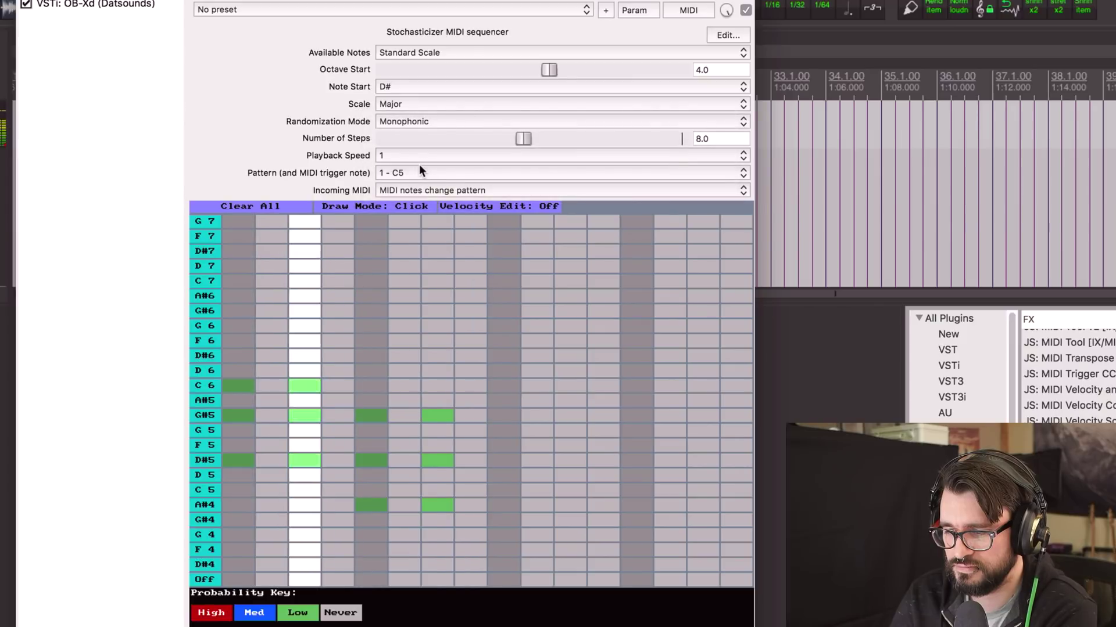
key(space)
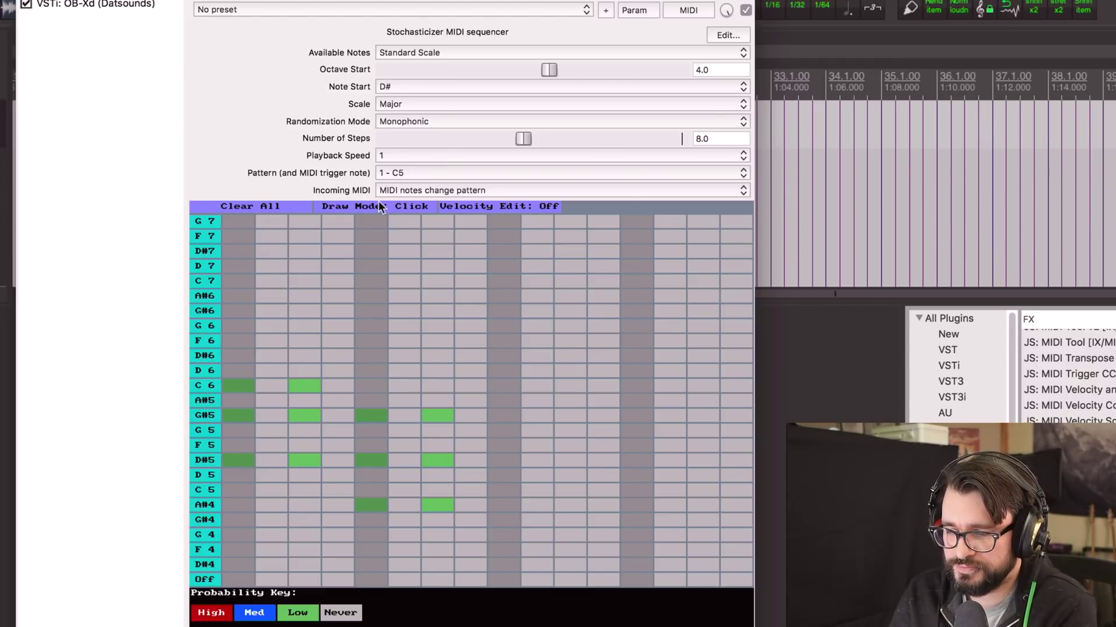
- Switch to the empty pattern 2 - D5 and reposition the sequencer window
click(406, 172)
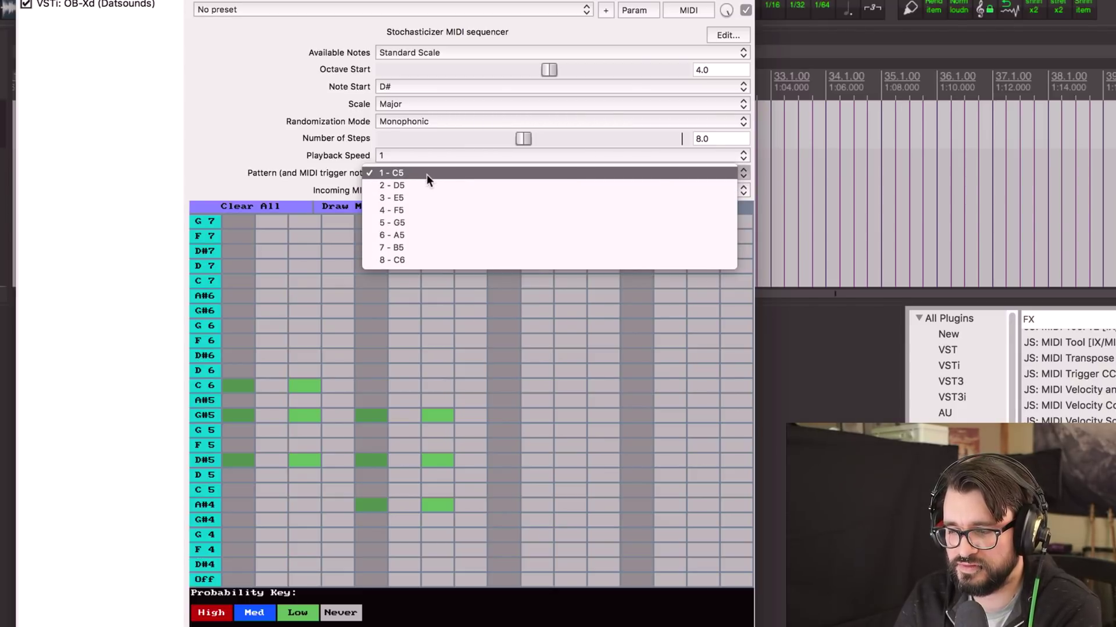
click(325, 162)
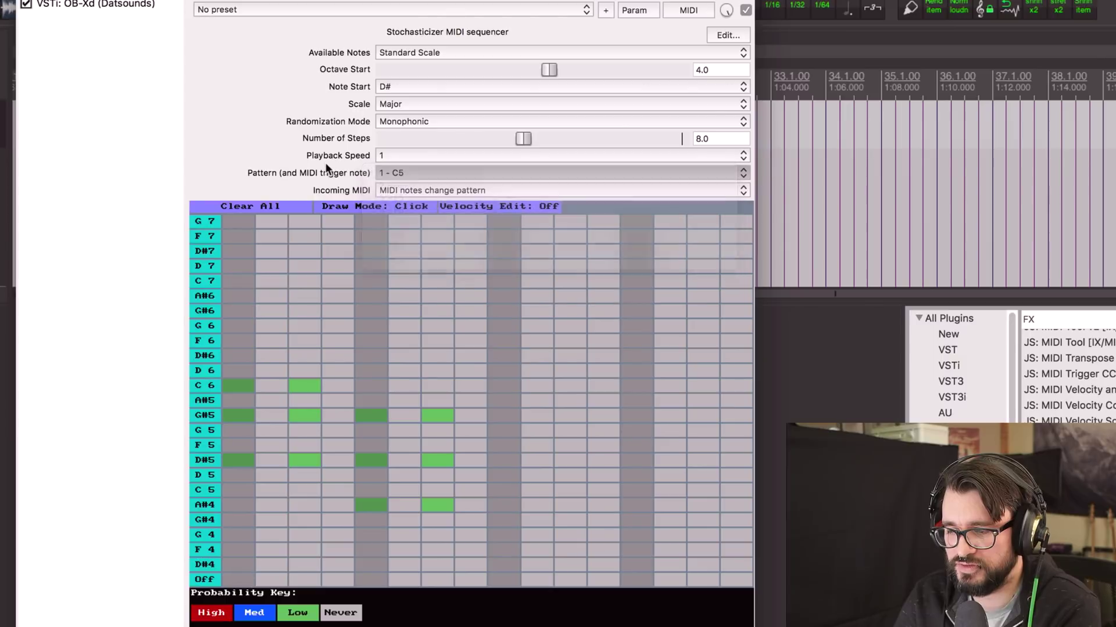
click(396, 170)
click(407, 185)
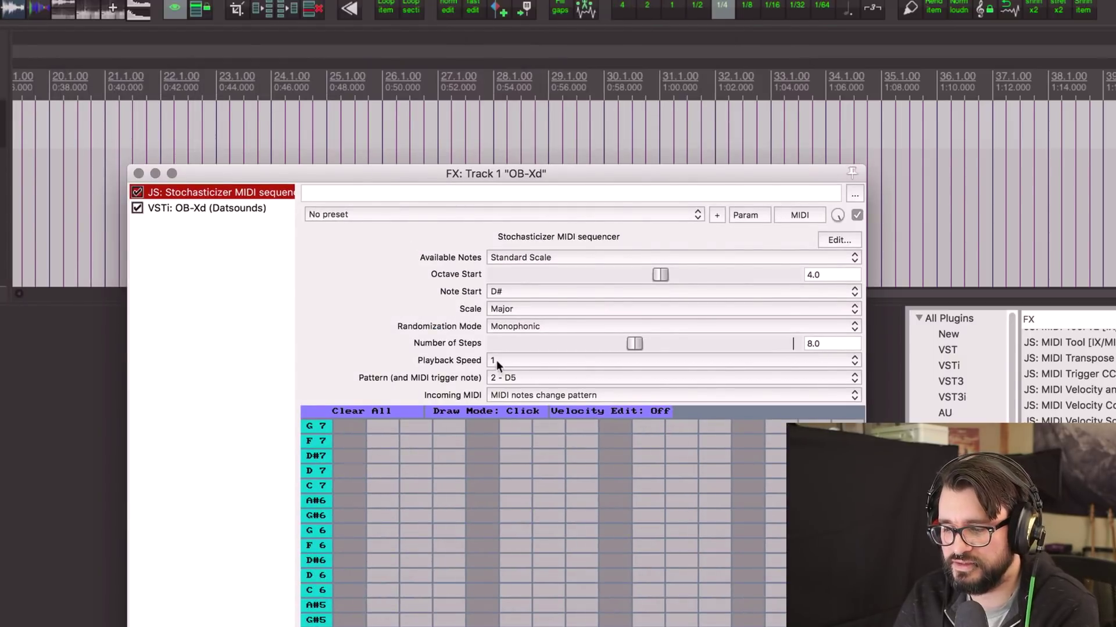
click(521, 376)
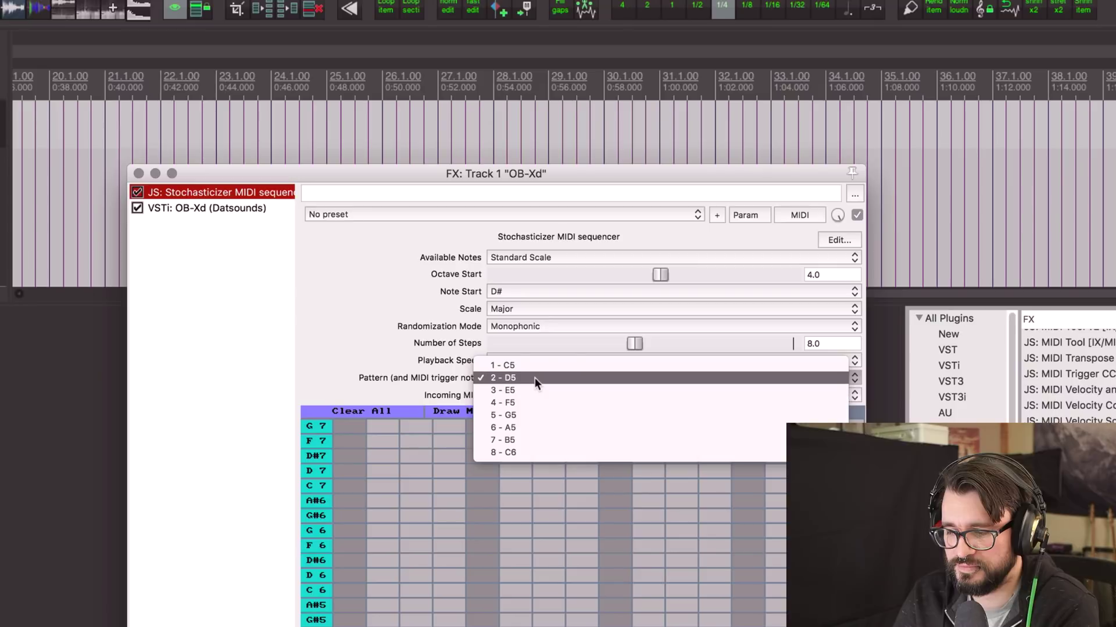
key(Escape)
drag(501, 170, 370, 0)
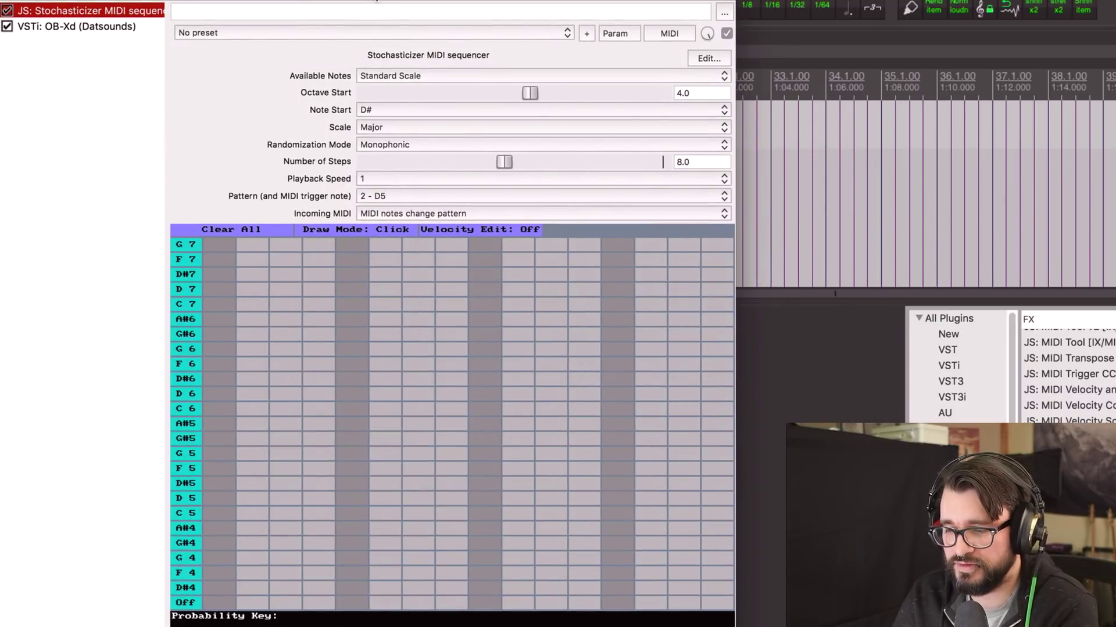
click(372, 210)
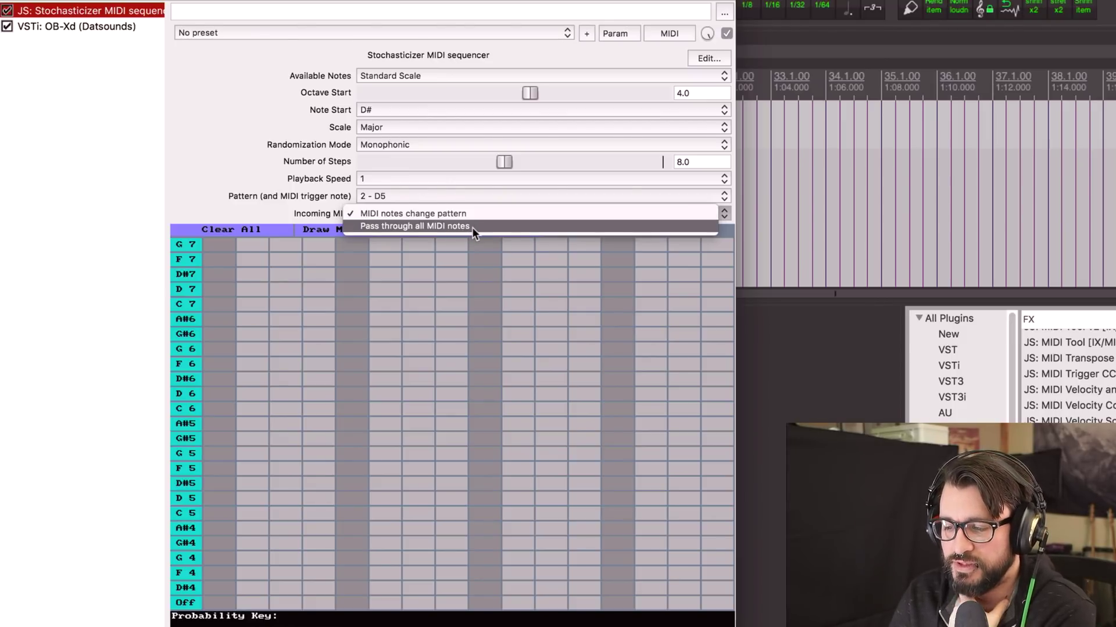
- Set Polyphonic randomization and Note Start C, then add notes on steps 1 and 3, including C6 at 20%
click(386, 146)
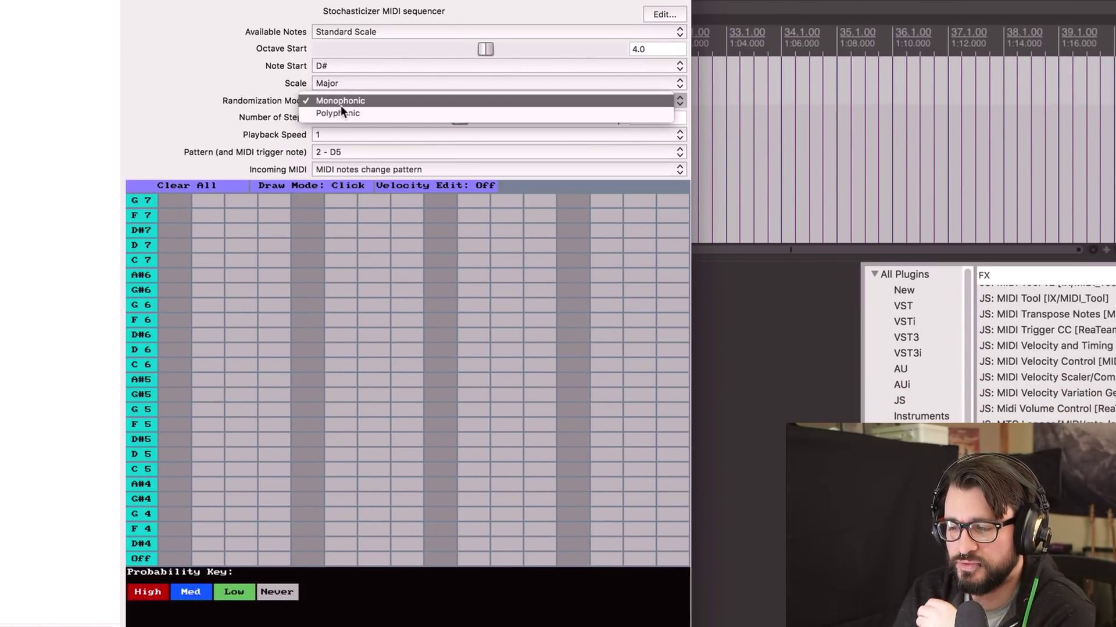
click(395, 113)
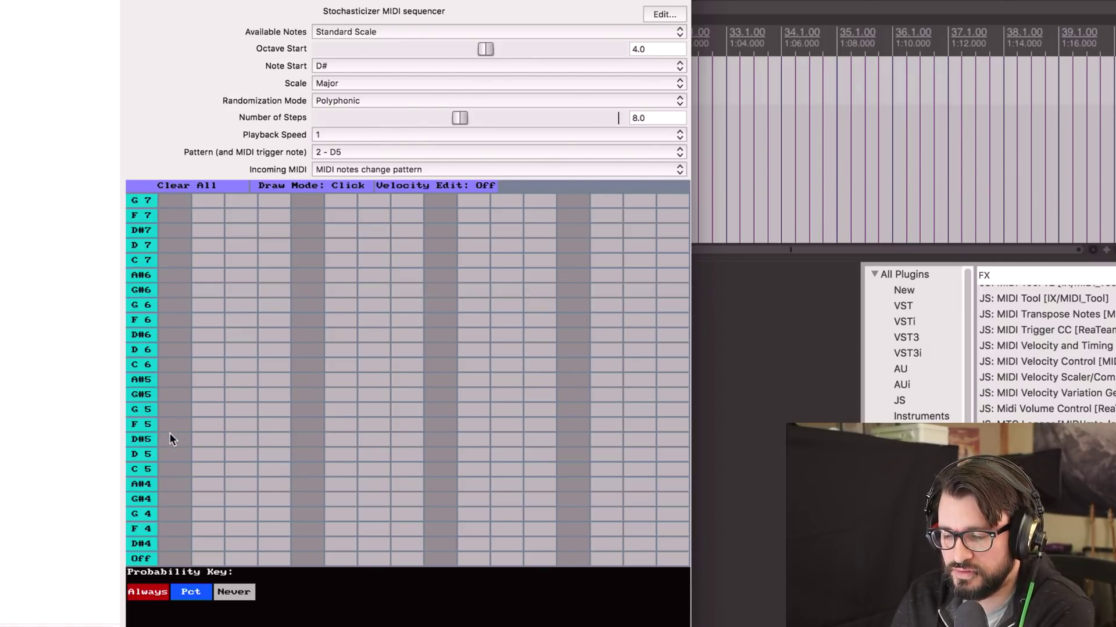
click(328, 68)
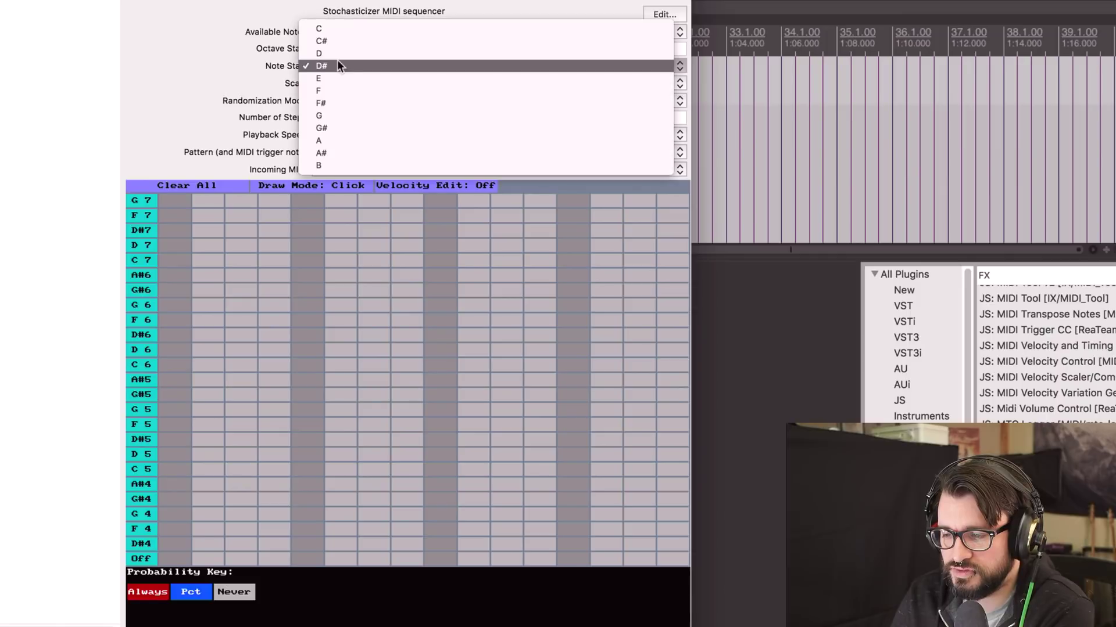
click(344, 27)
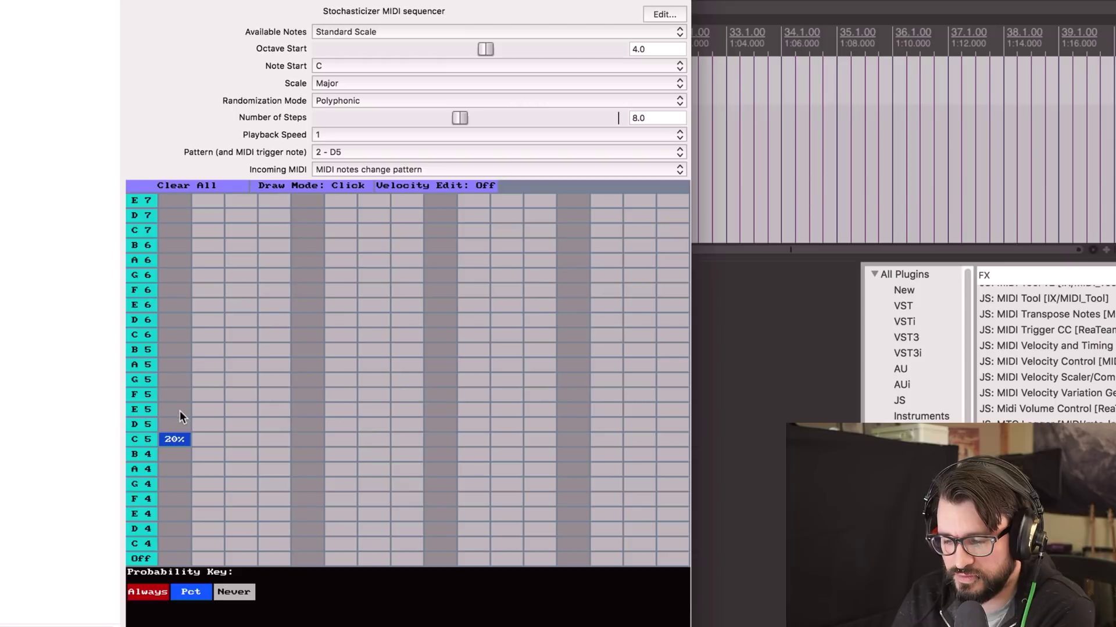
click(184, 384)
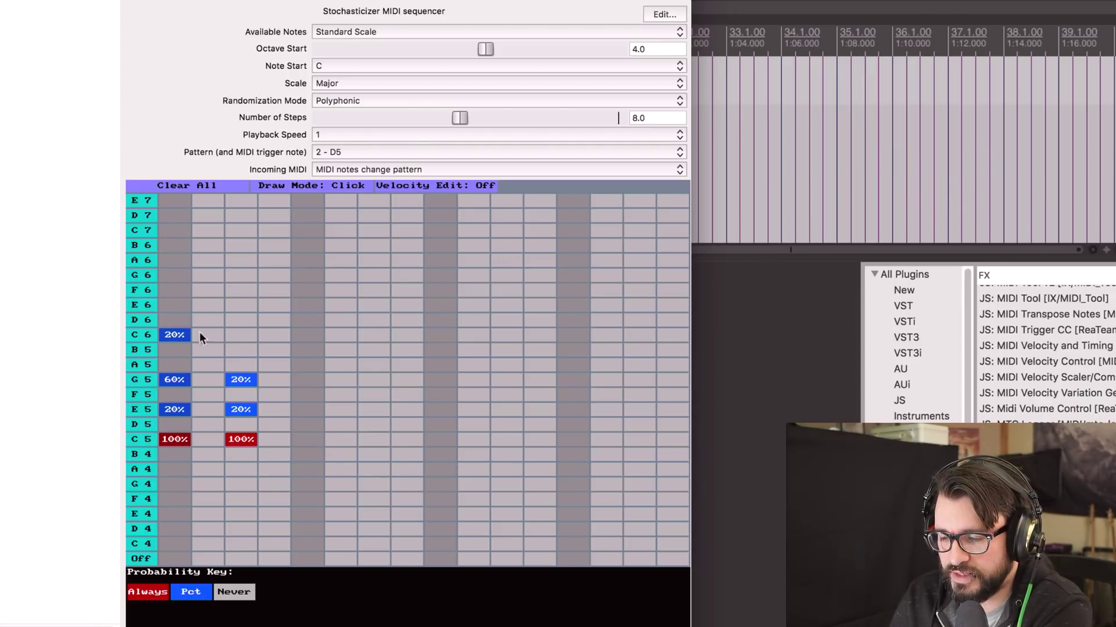
click(241, 335)
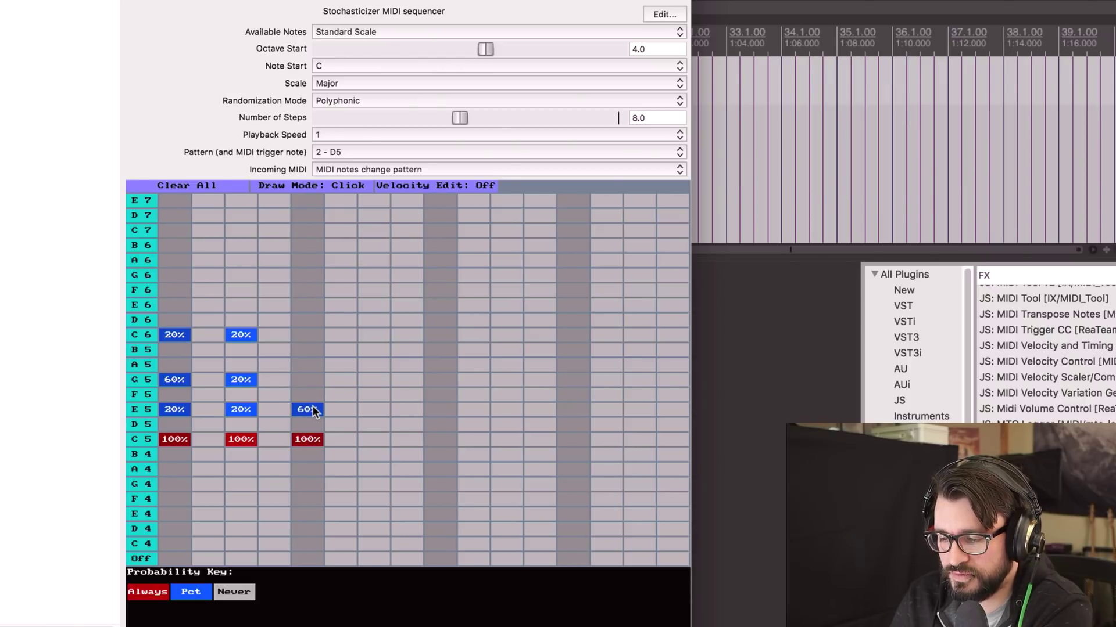
- Cut the pattern to 4 steps, audition it, and remove the C5 notes before replaying
drag(459, 118, 383, 115)
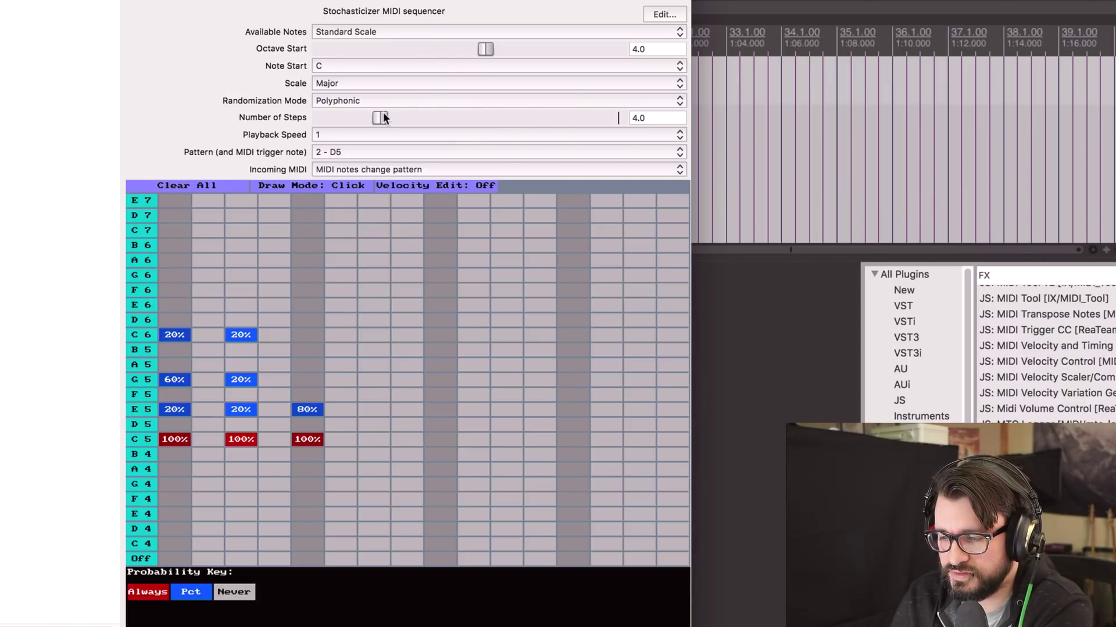
key(space)
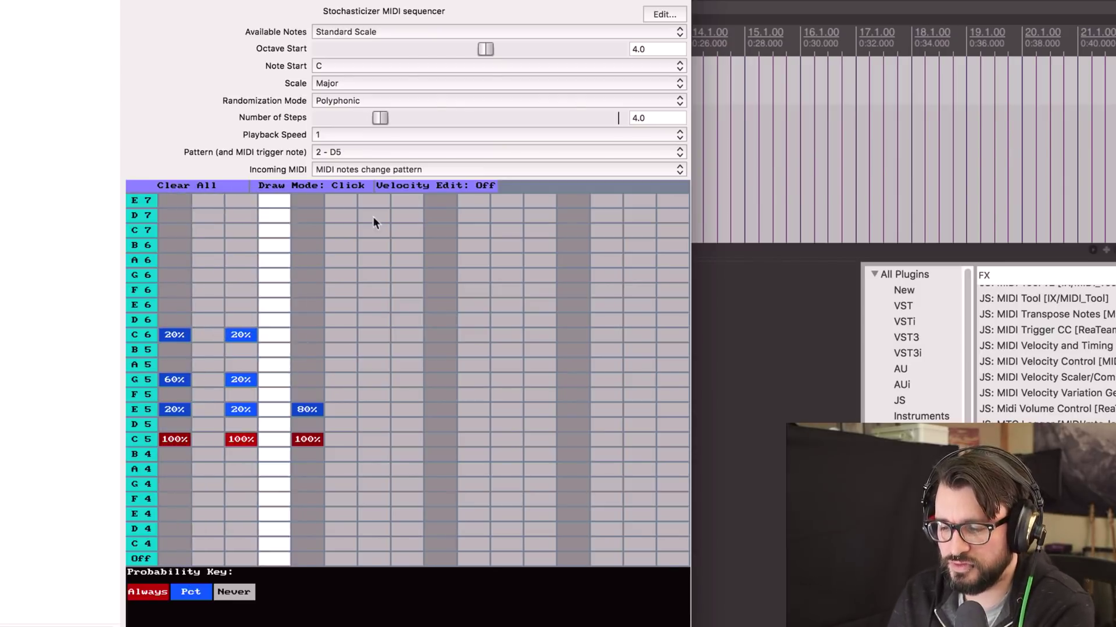
key(space)
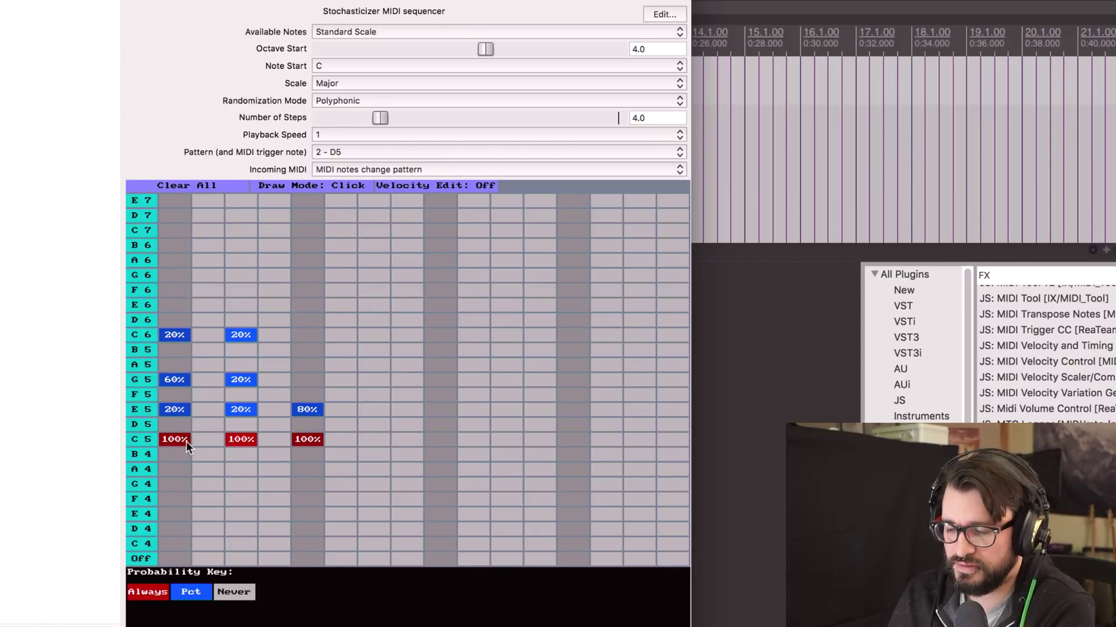
click(245, 439)
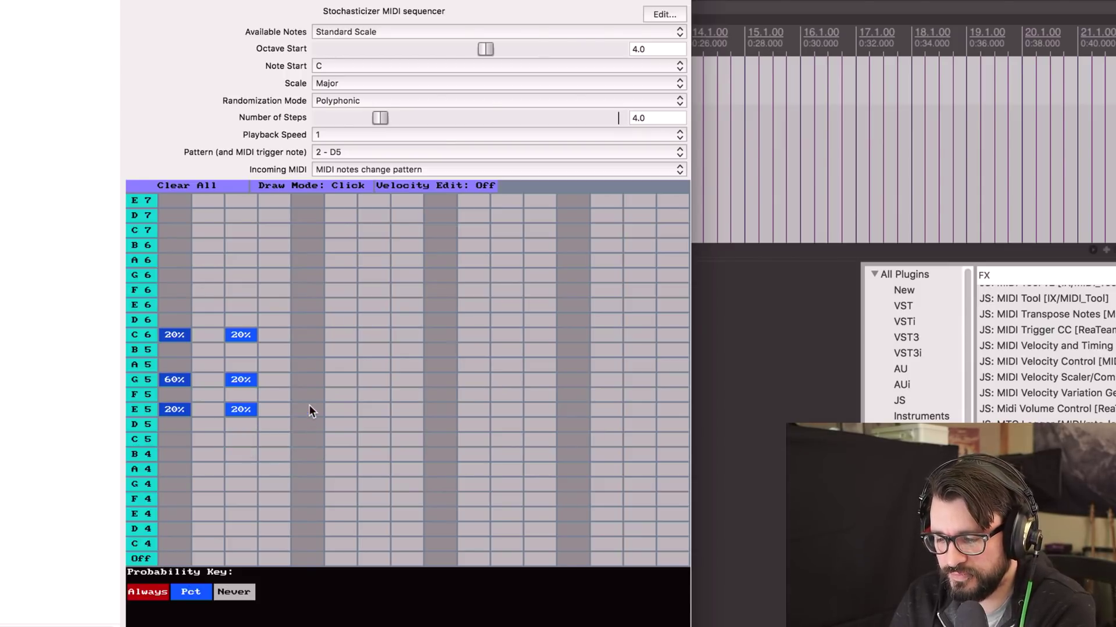
key(space)
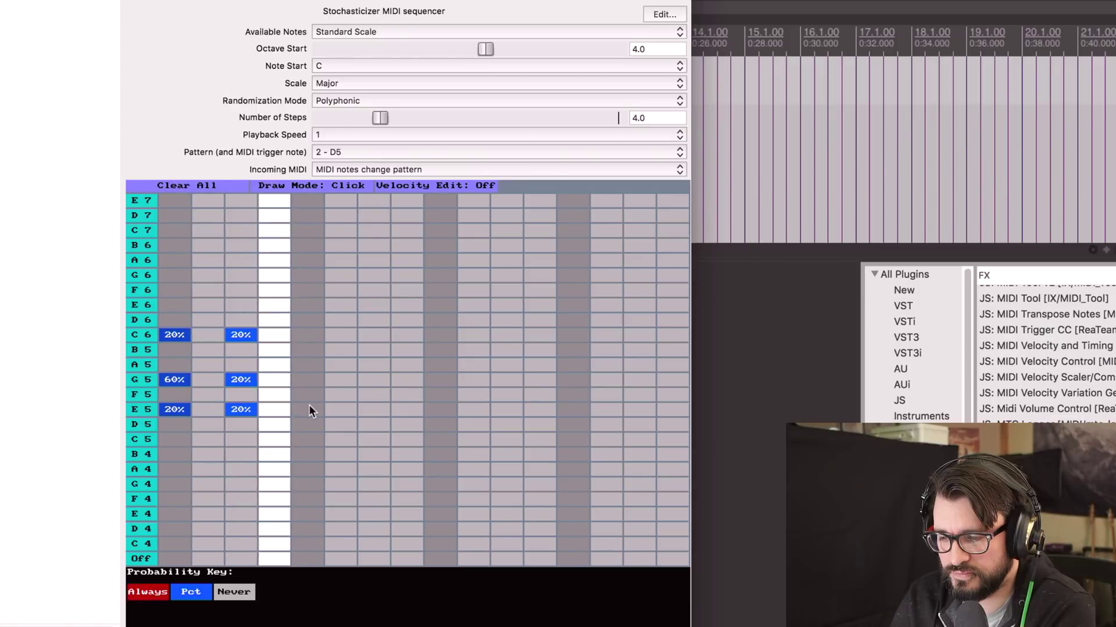
- Using drag mode, raise C6, G5 and E5 on steps 1 and 3 to 100% probability
key(space)
click(303, 186)
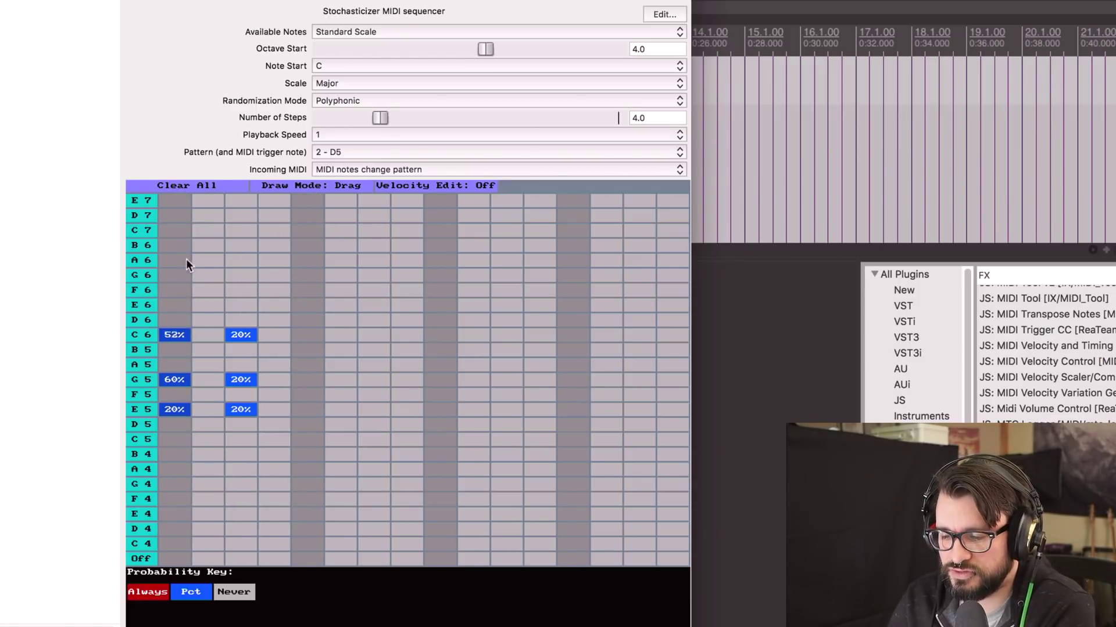
drag(187, 256, 190, 192)
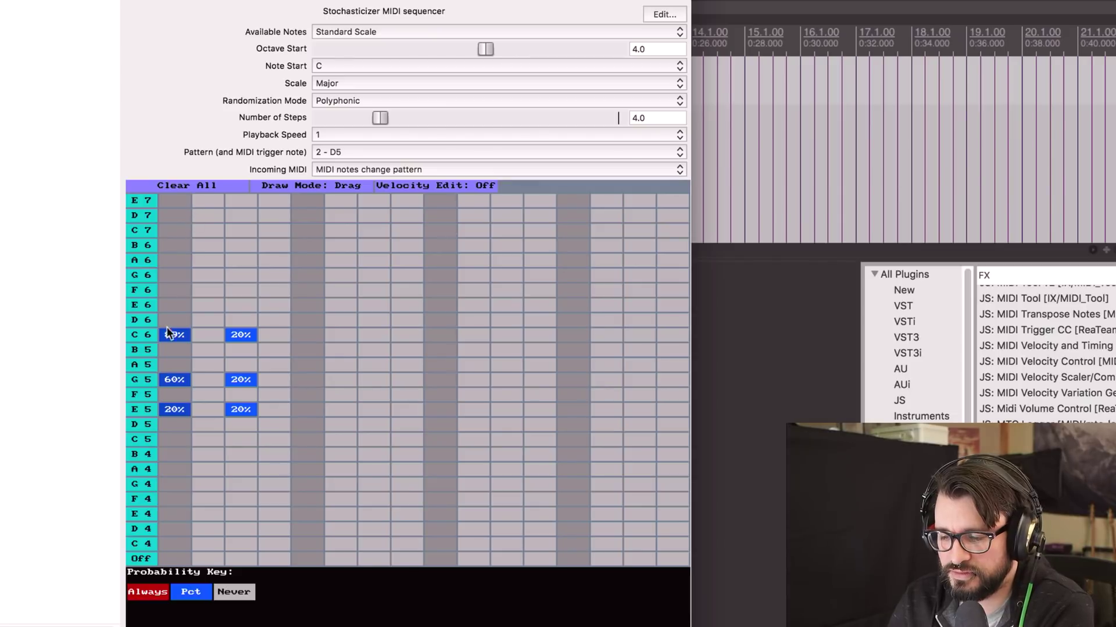
drag(177, 300, 178, 192)
drag(243, 333, 244, 53)
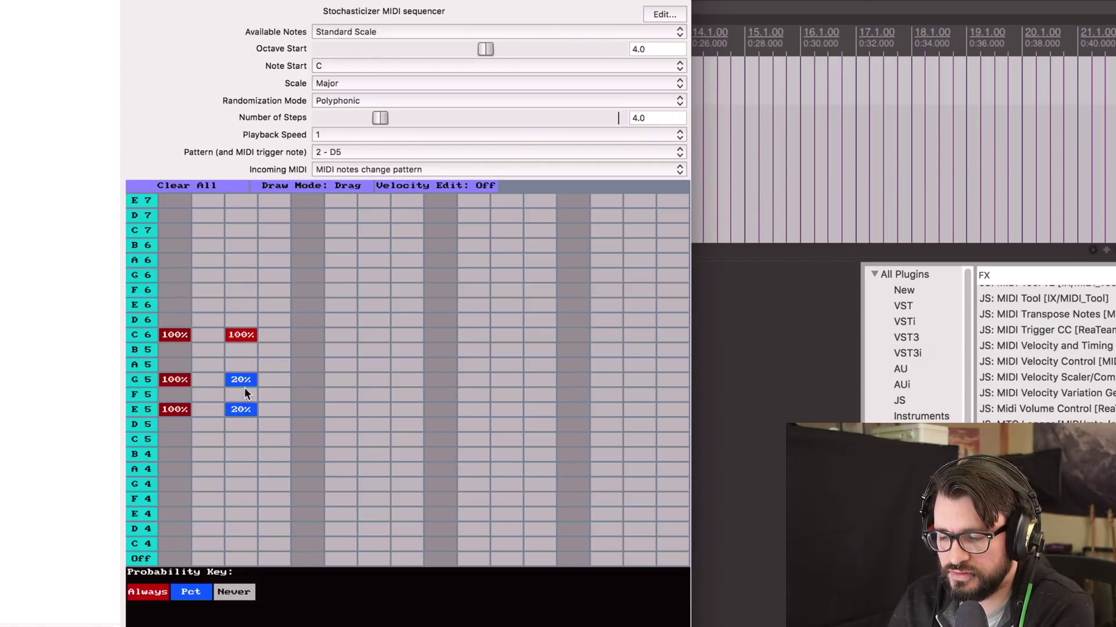
drag(244, 382, 247, 153)
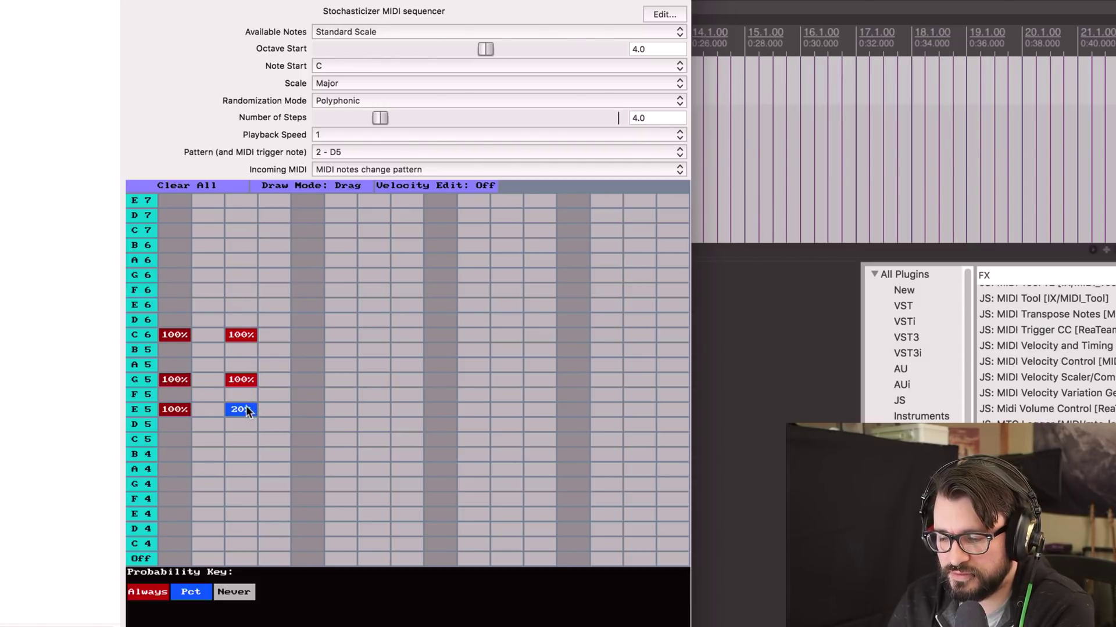
drag(245, 405, 277, 51)
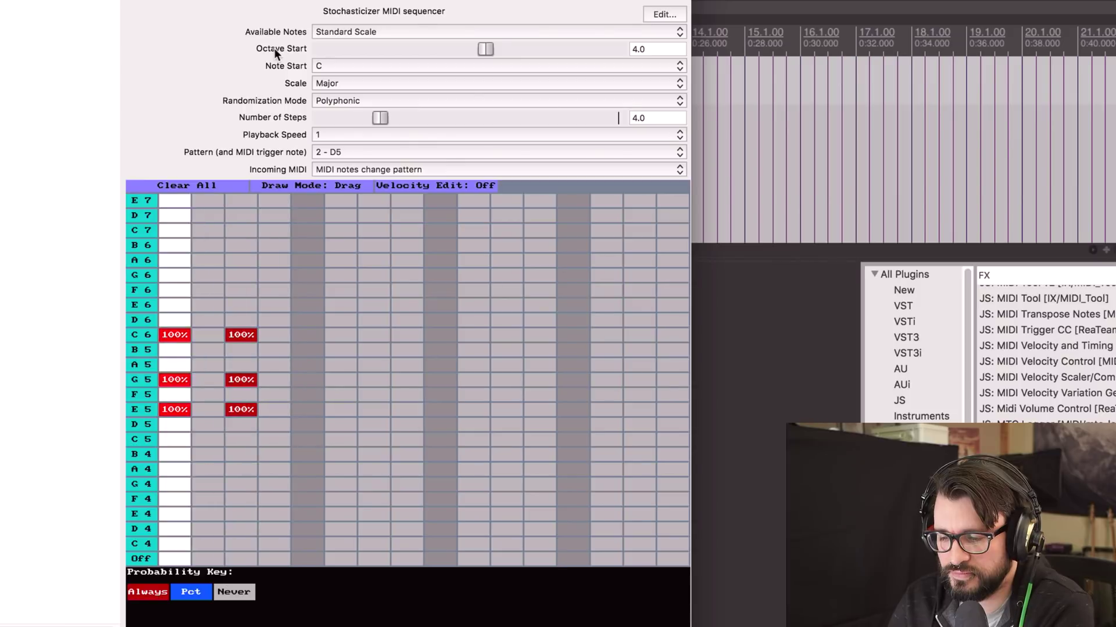
key(space)
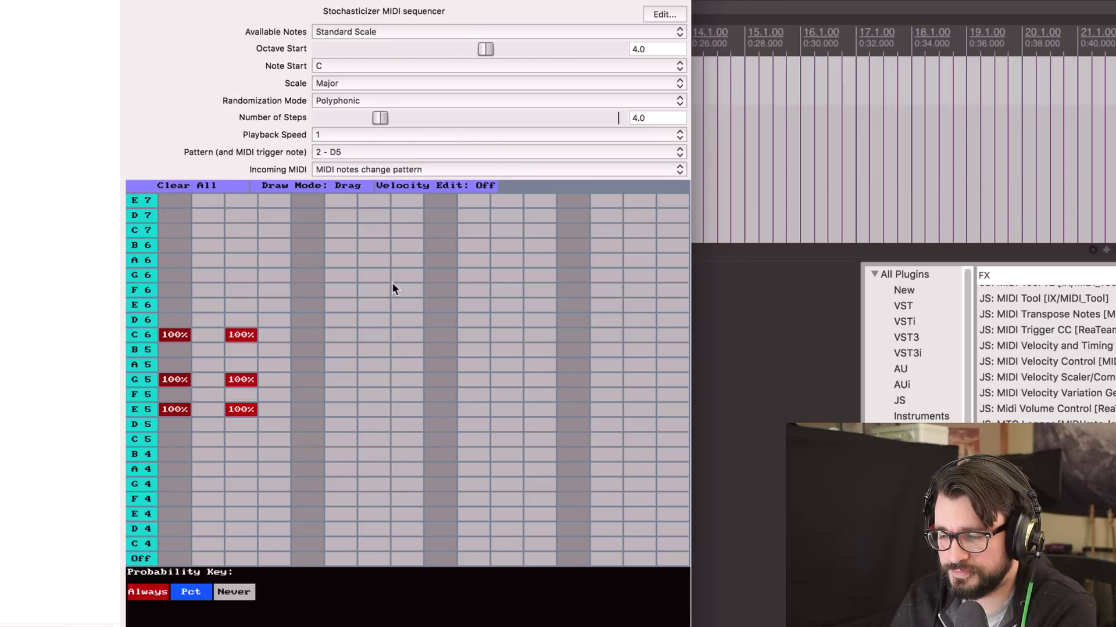
- With velocity editing on, lower the velocities of the C6 and E5 notes in step 3
click(406, 186)
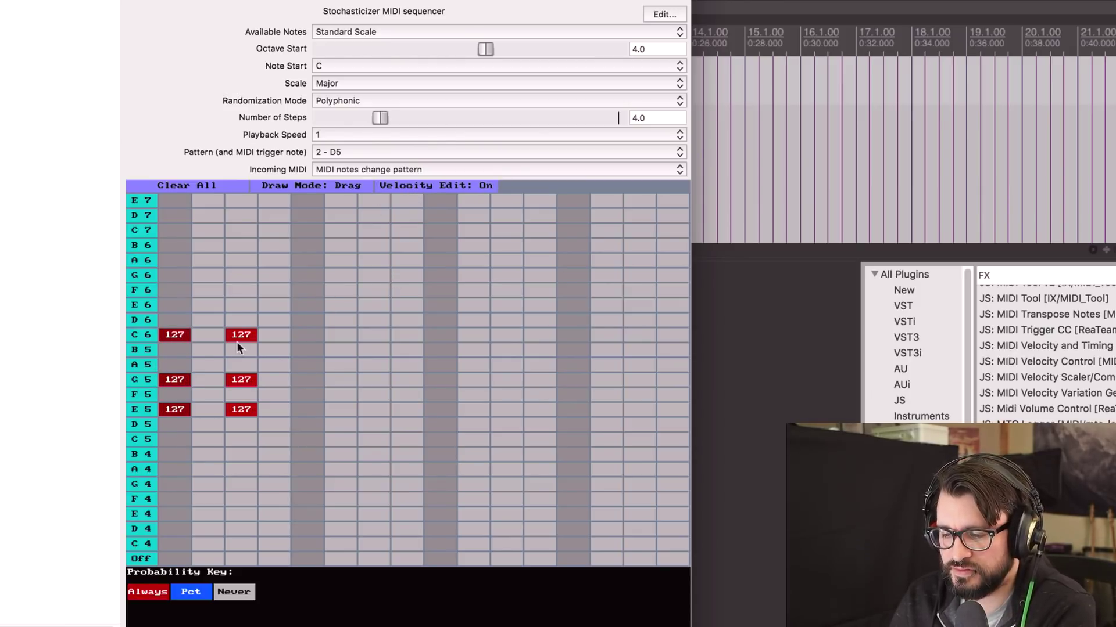
drag(239, 336, 244, 413)
click(326, 186)
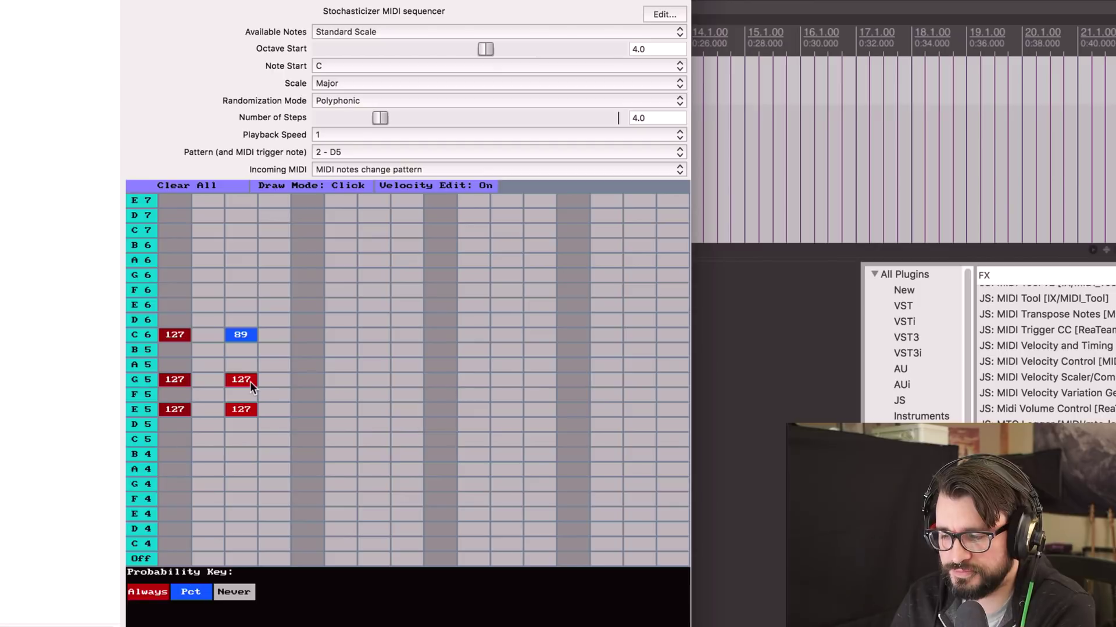
key(super+z)
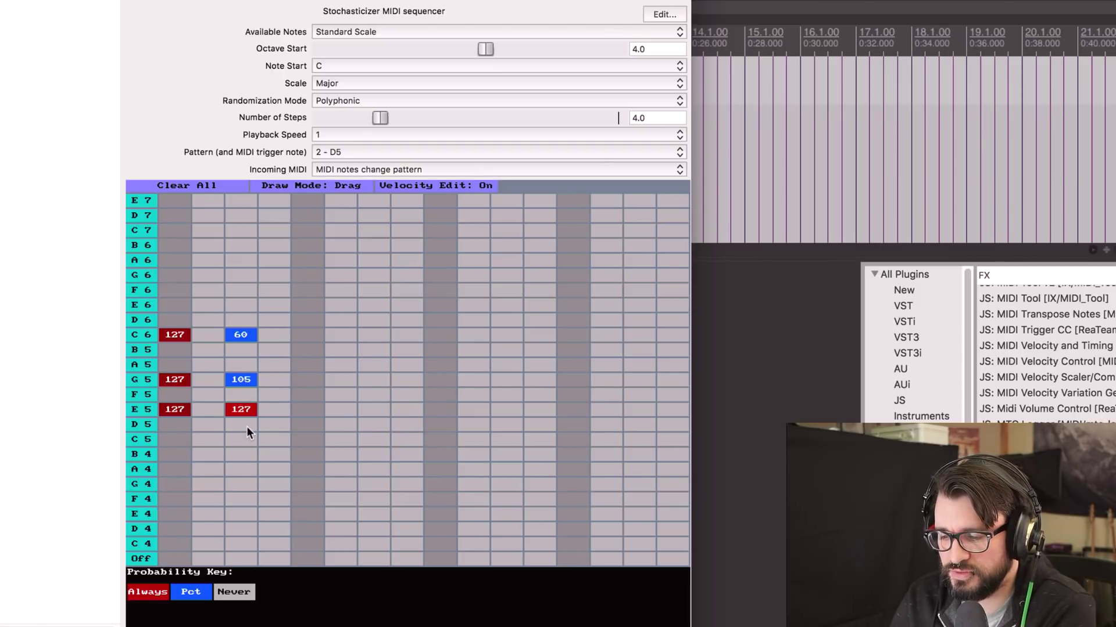
drag(244, 413, 244, 485)
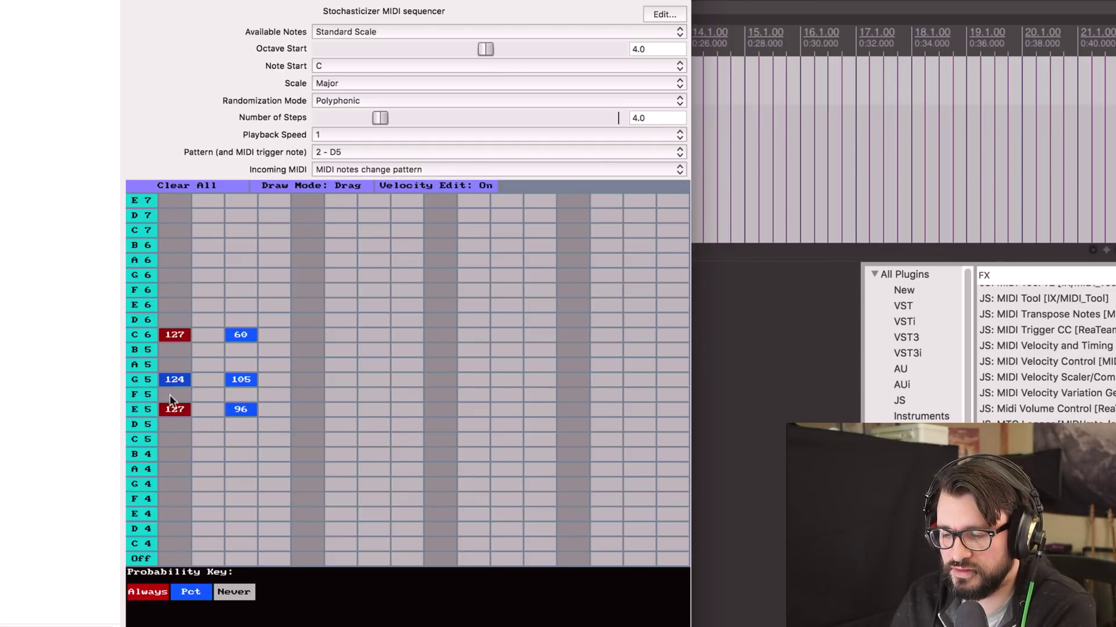
- Toggle between the velocity and probability views to check the varied velocities
click(427, 188)
click(416, 187)
click(413, 187)
click(413, 188)
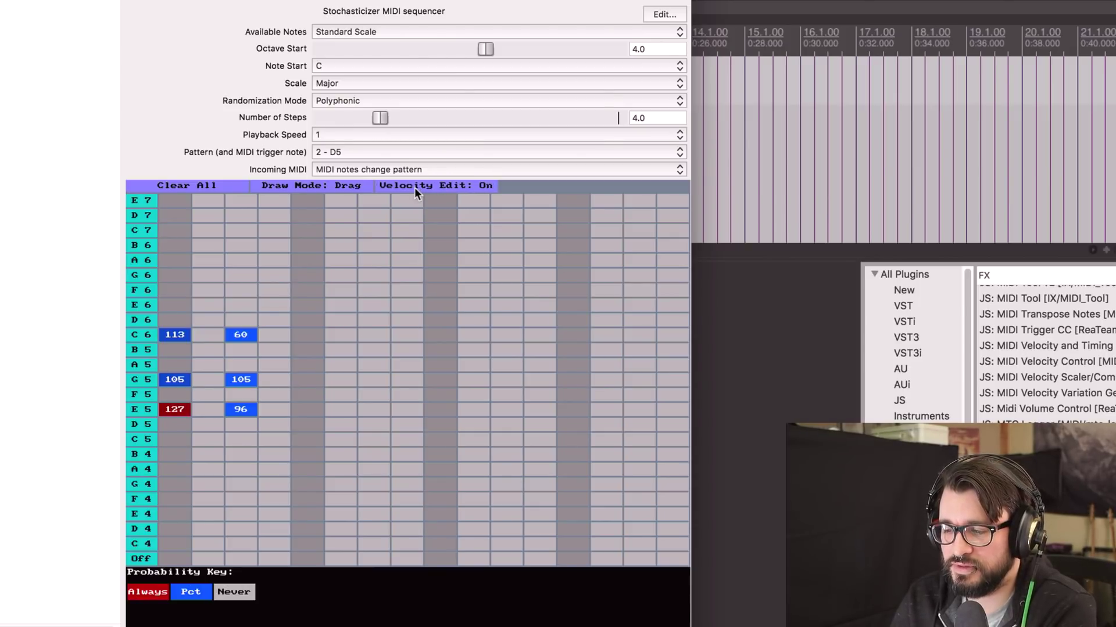
click(414, 187)
click(414, 187)
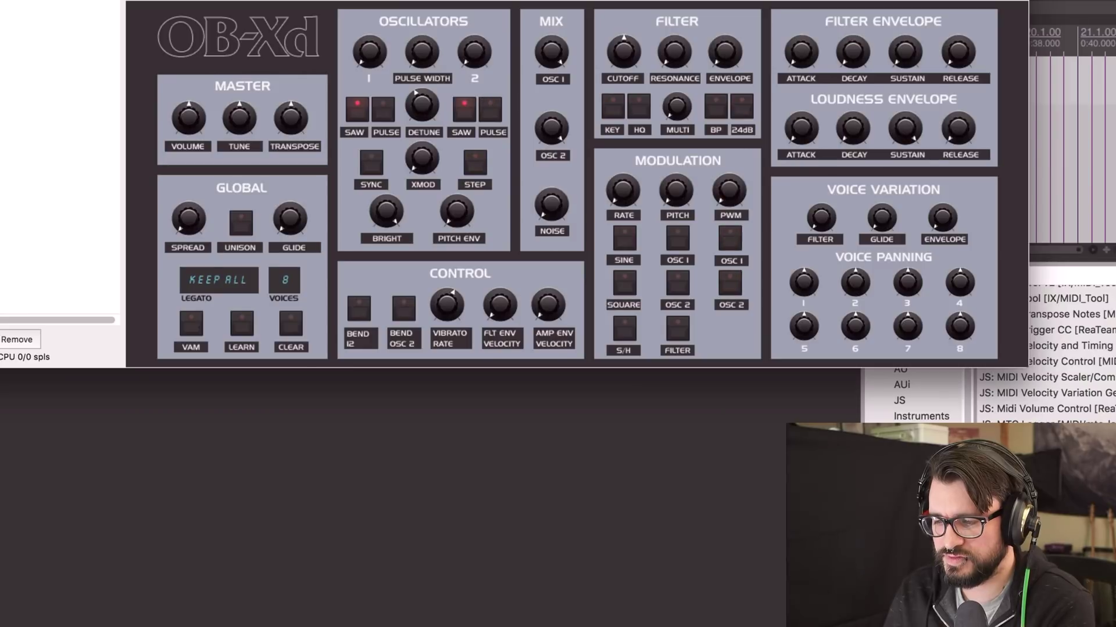
- Browse the OB-Xd presets, add a low-probability note in step 6, and lower Octave Start
right_click(245, 176)
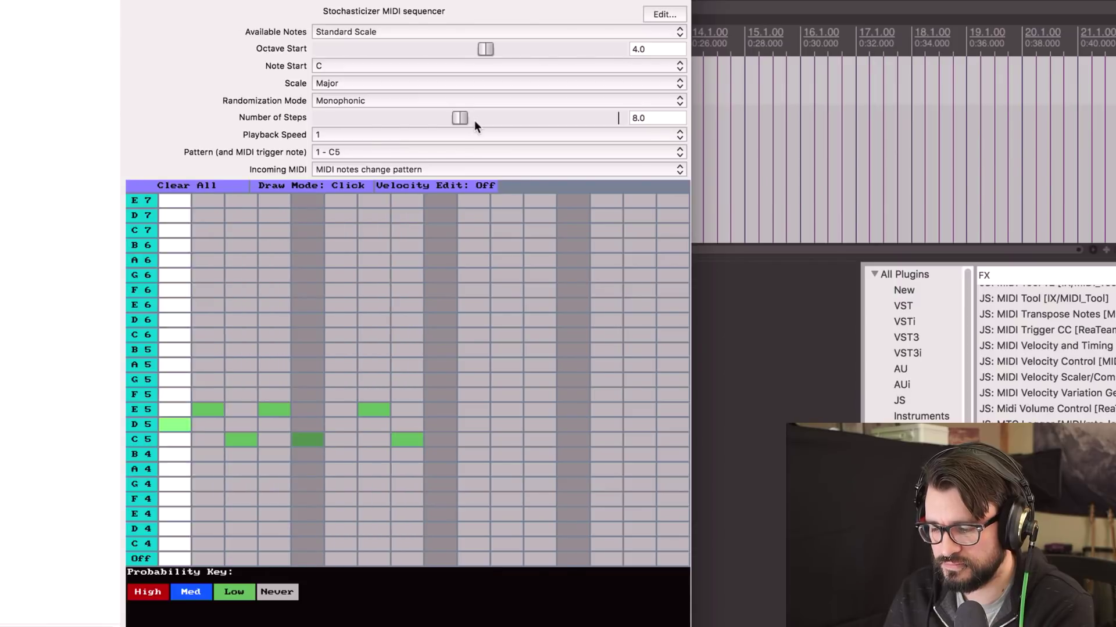
click(340, 380)
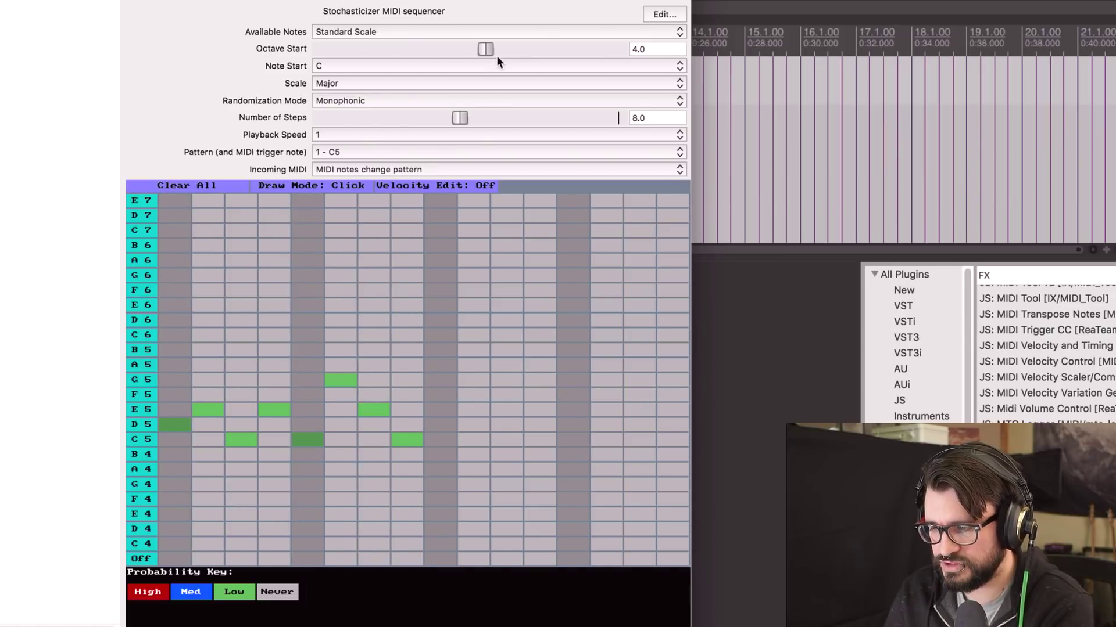
drag(488, 50, 431, 51)
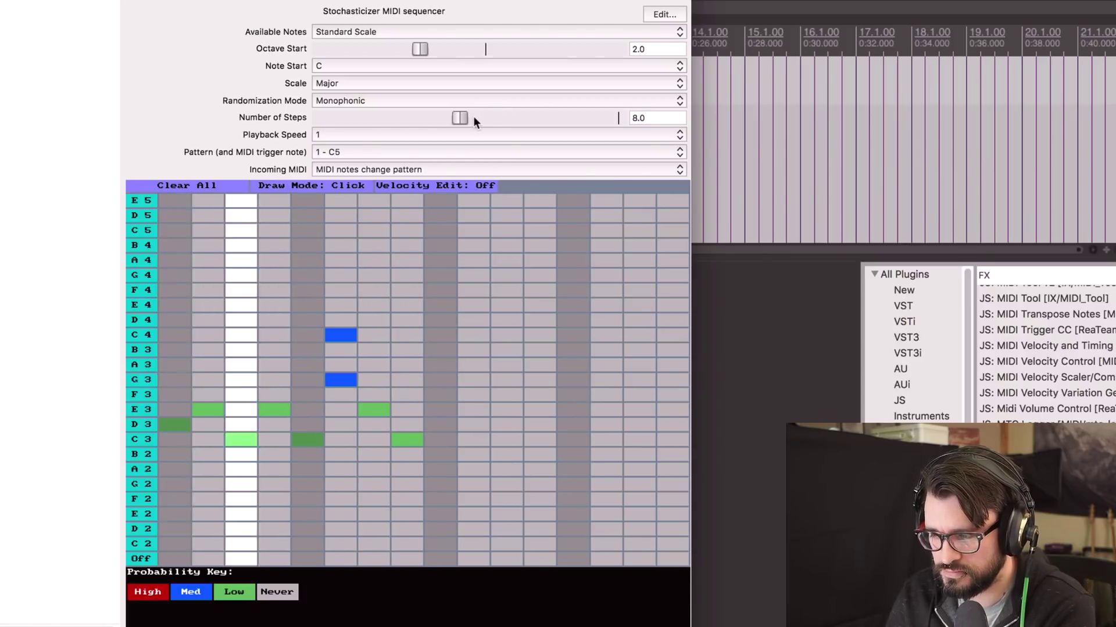
- Cut the pattern to 6 steps and raise Octave Start from 2 to 3 during playback
drag(474, 118, 449, 130)
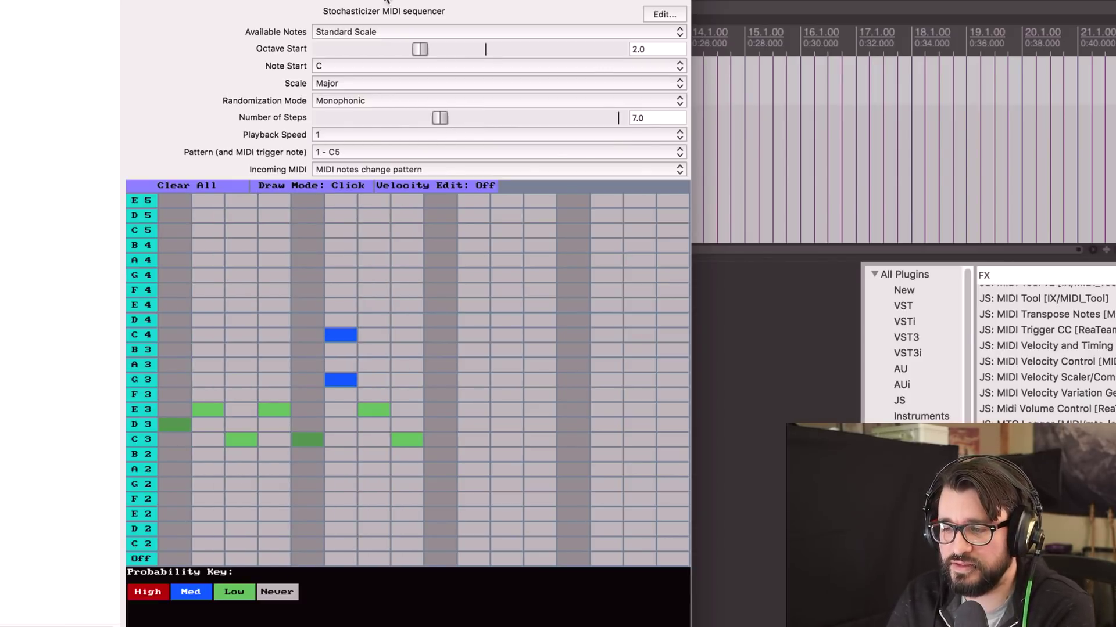
drag(0, 143, 110, 111)
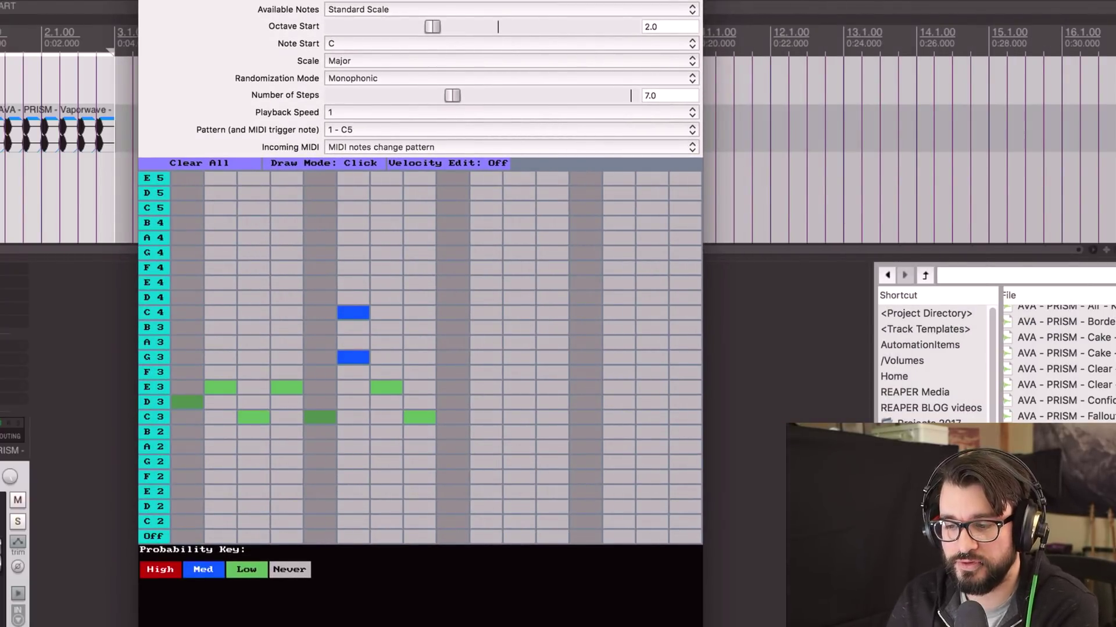
key(space)
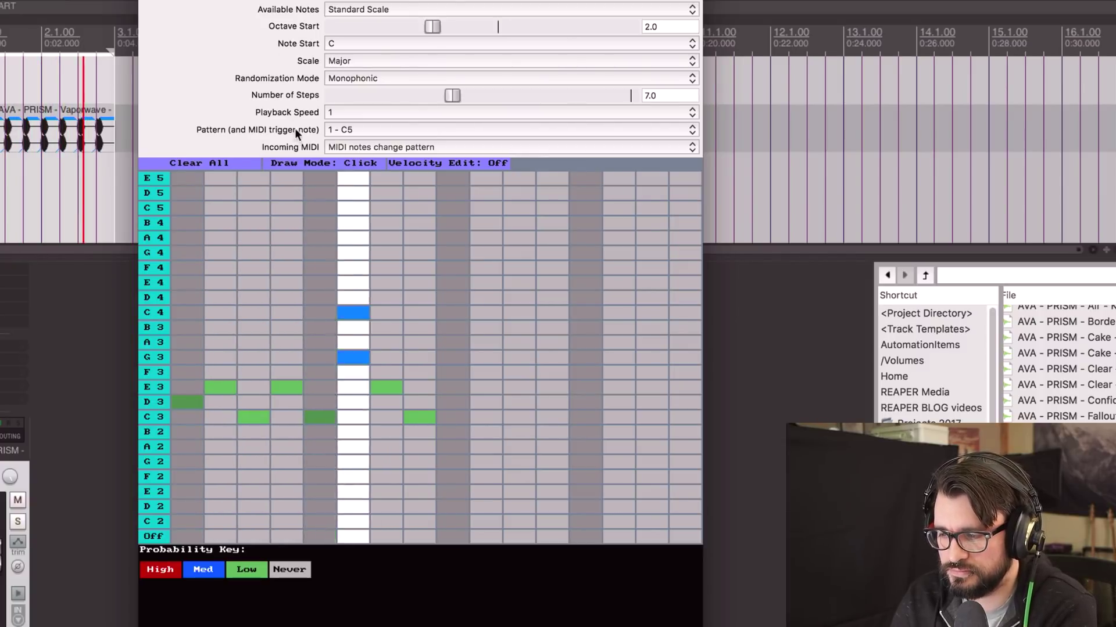
key(space)
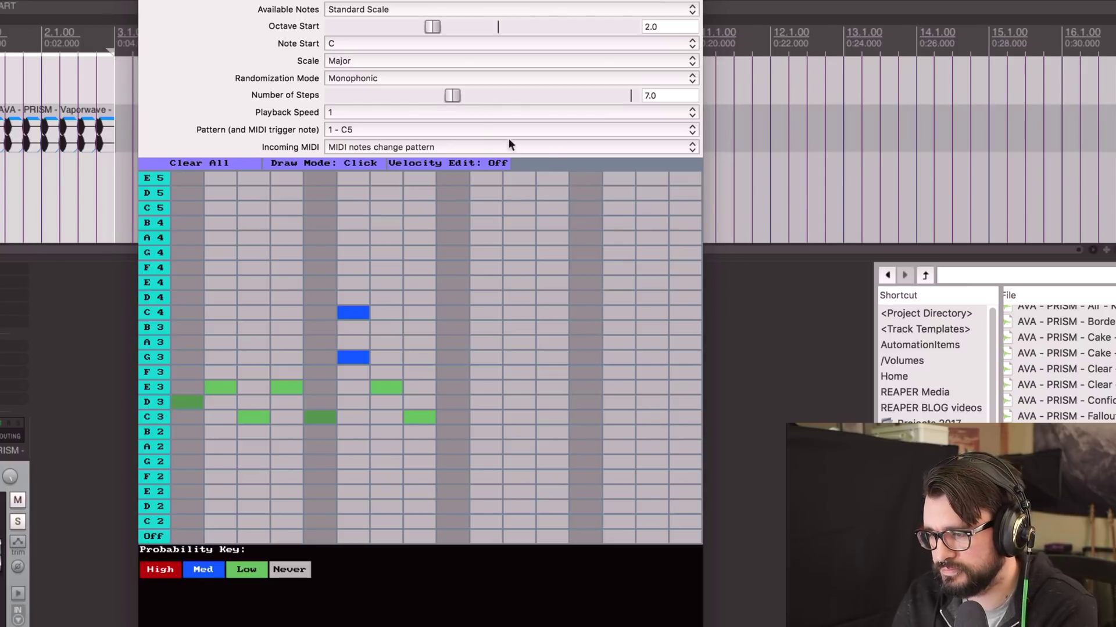
key(space)
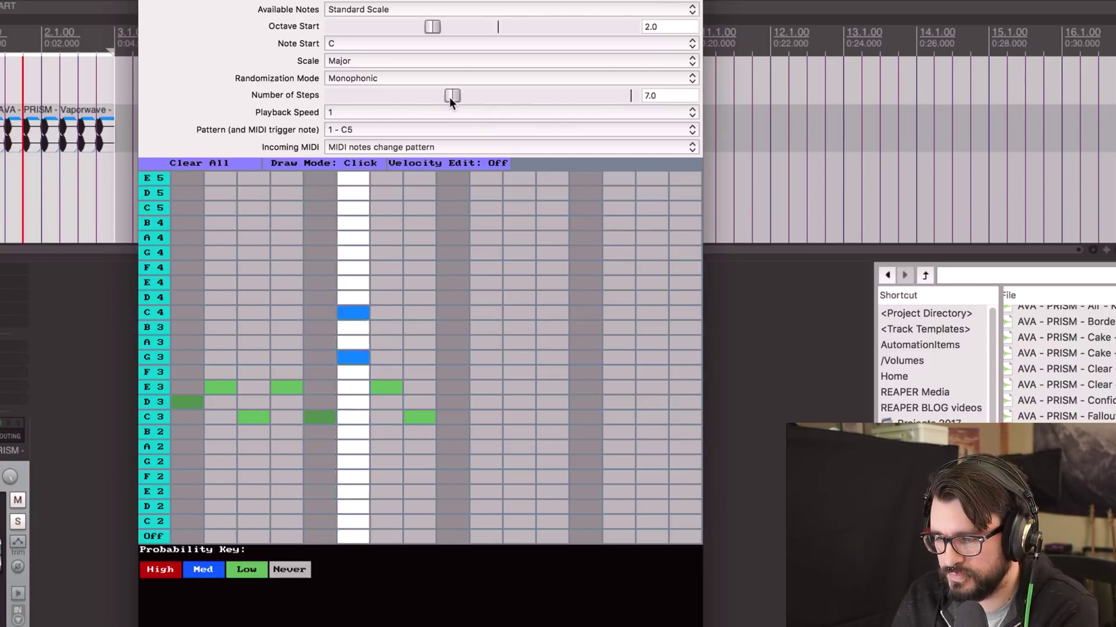
drag(450, 96, 439, 98)
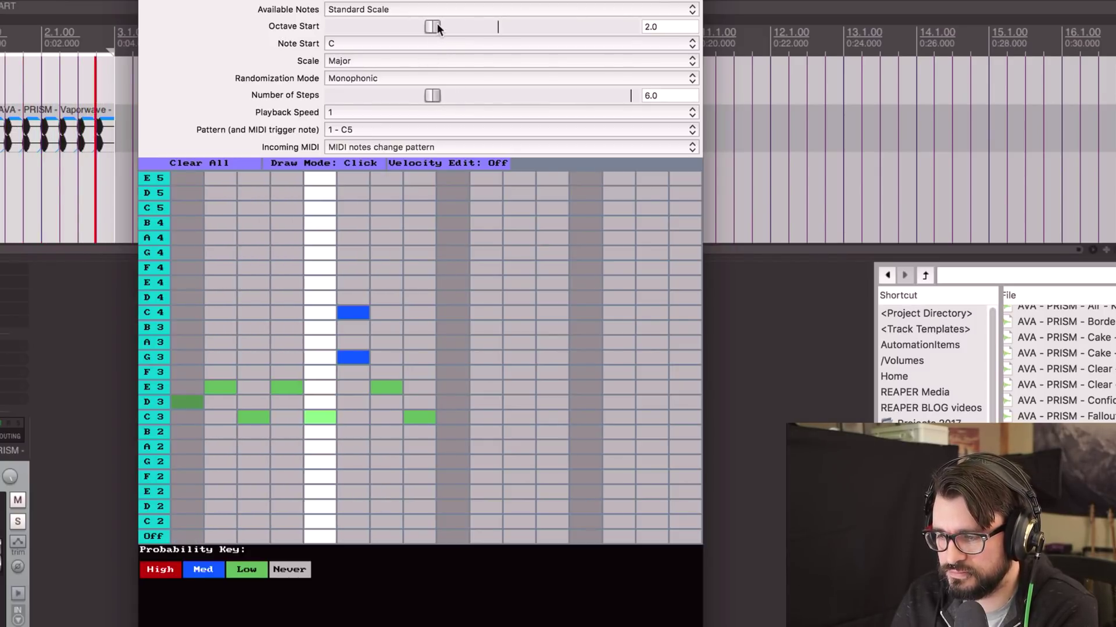
drag(437, 24, 473, 26)
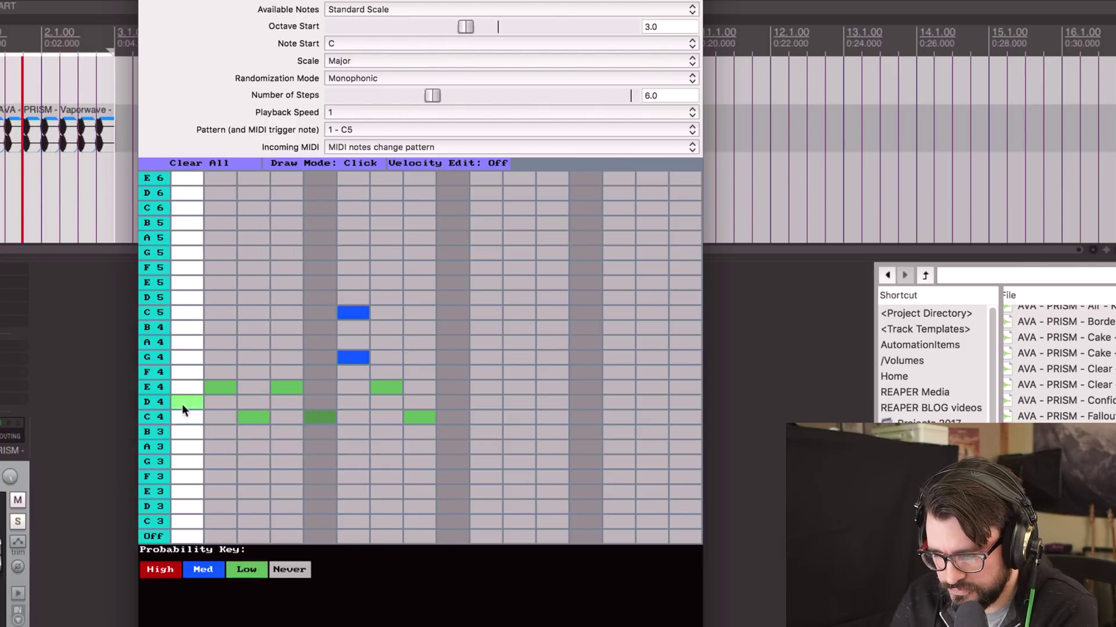
- Add low-probability G3 (step 1) and G4 (step 8) notes, extend to 9 steps, and play
click(190, 461)
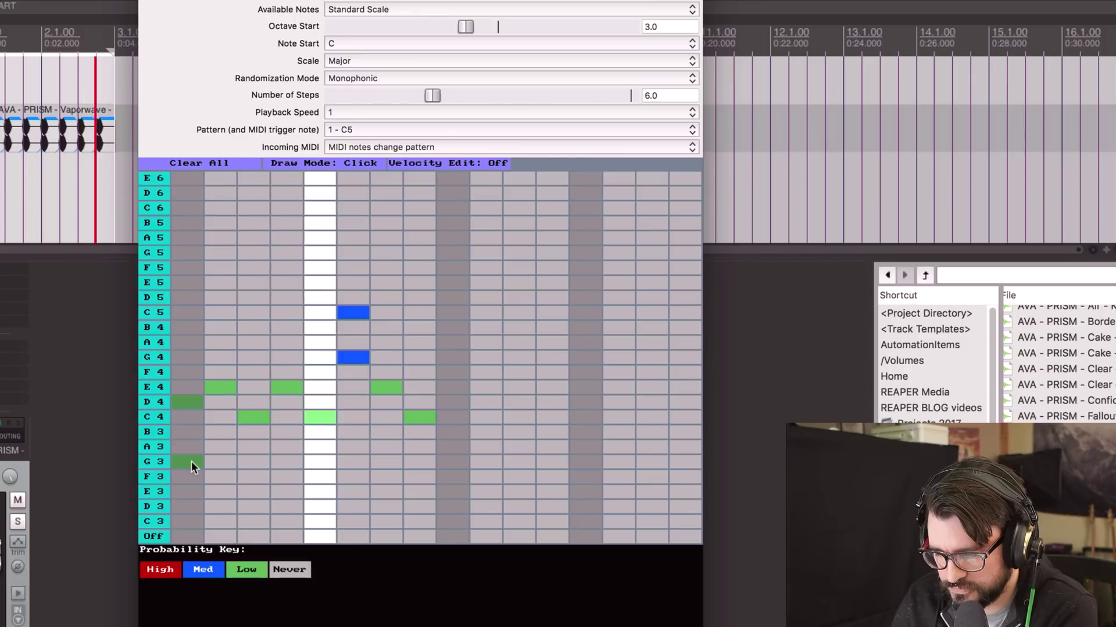
click(188, 299)
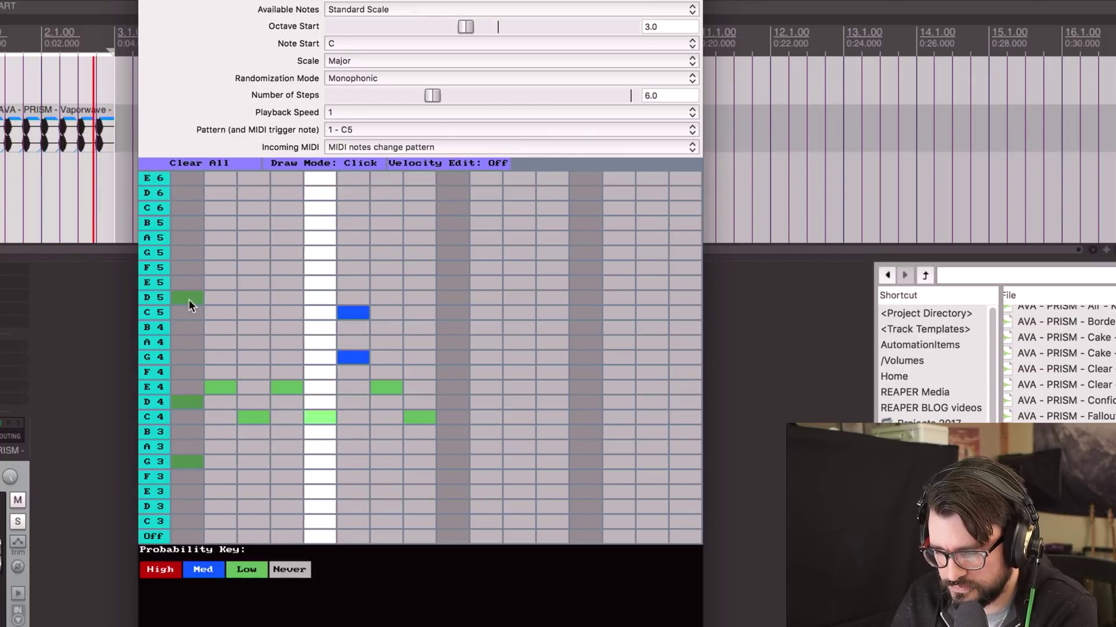
click(189, 299)
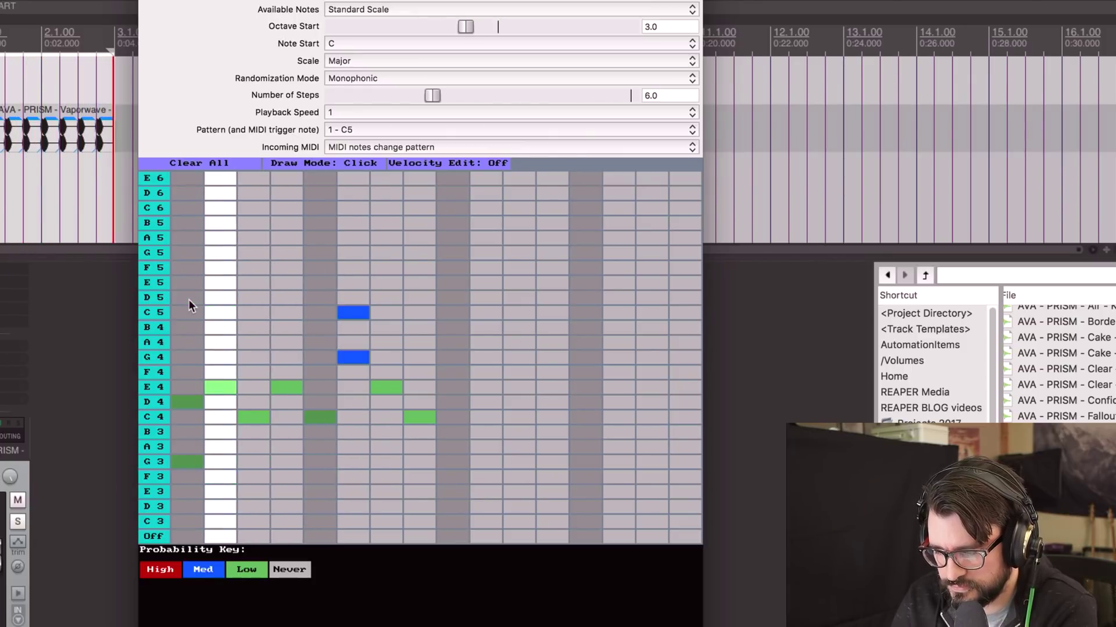
click(423, 358)
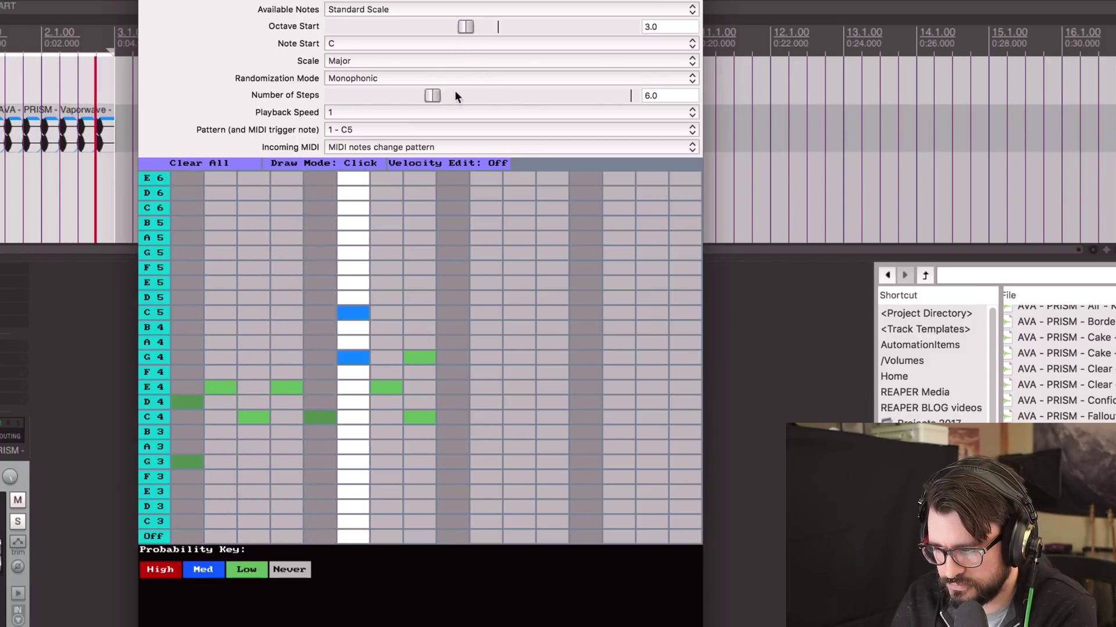
drag(460, 93, 466, 94)
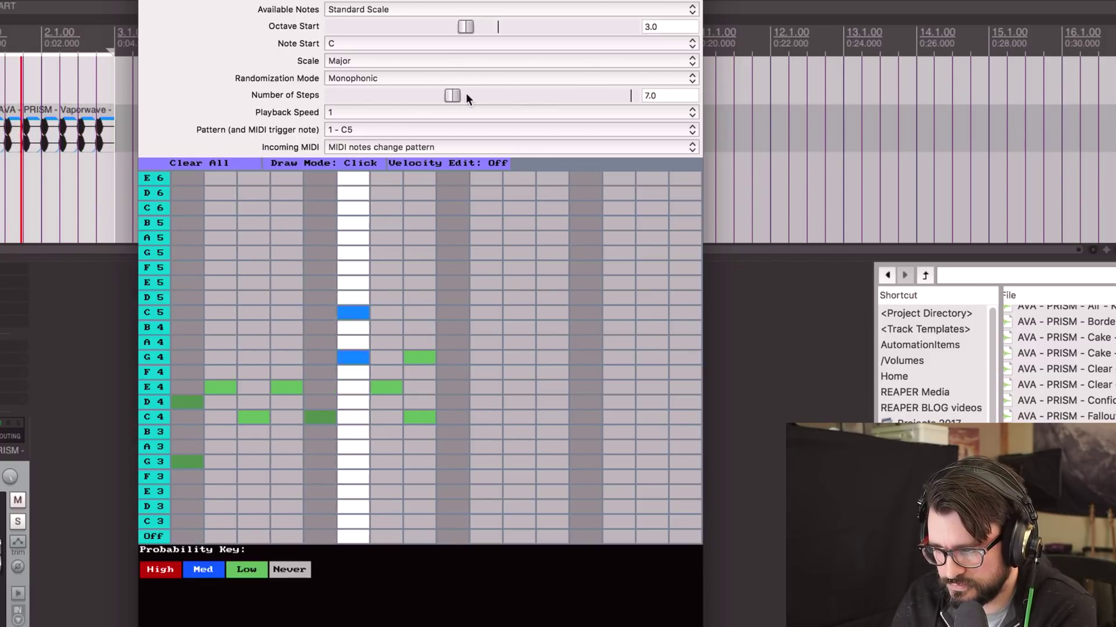
drag(454, 97, 472, 97)
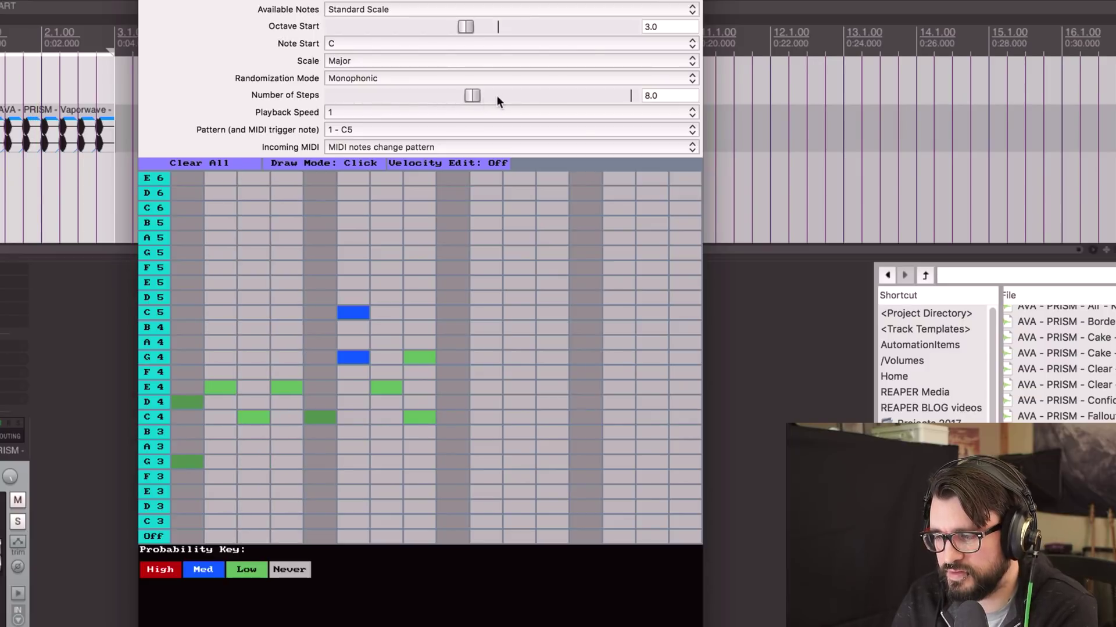
key(space)
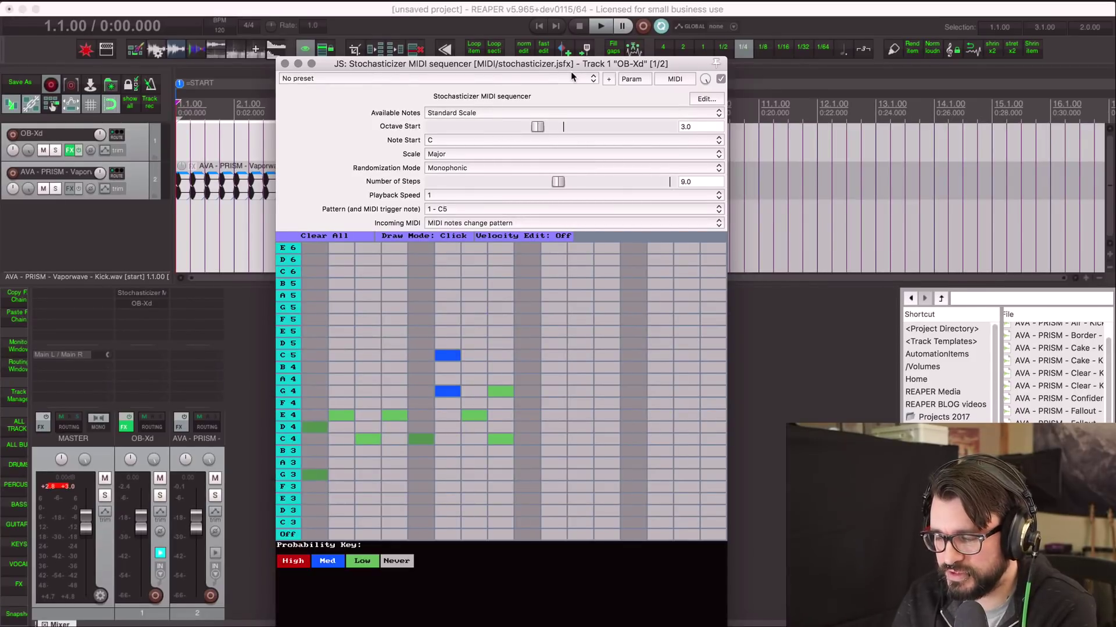
- Look over the Stochasticizer forum thread in Firefox, then return to REAPER
key(super+Tab)
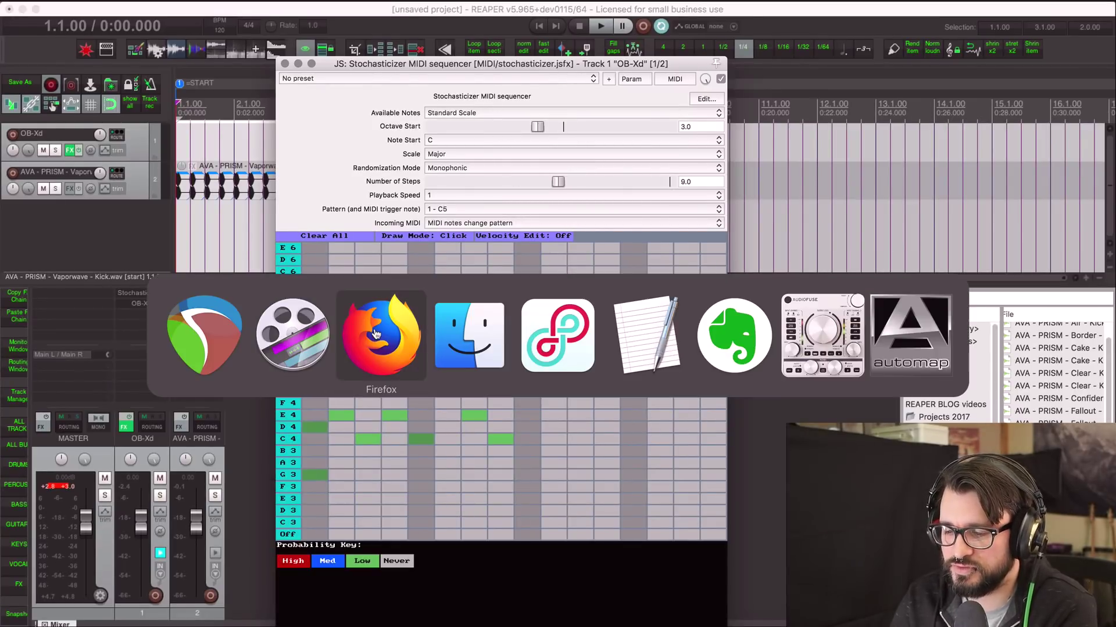
click(378, 332)
click(407, 42)
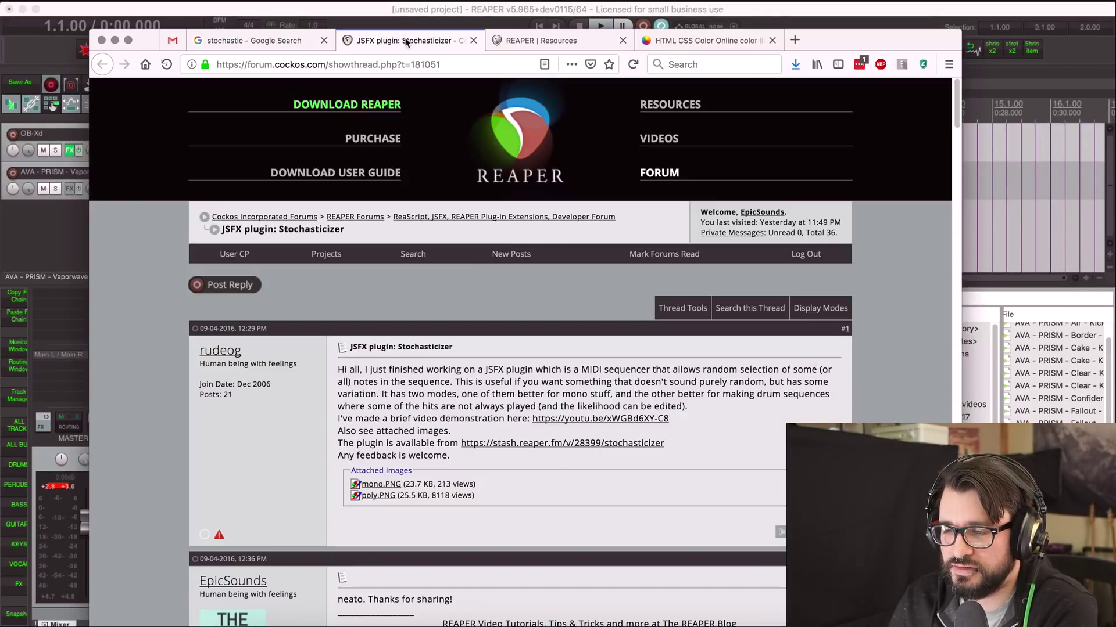
scroll(503, 265, down, 2)
scroll(503, 266, up, 2)
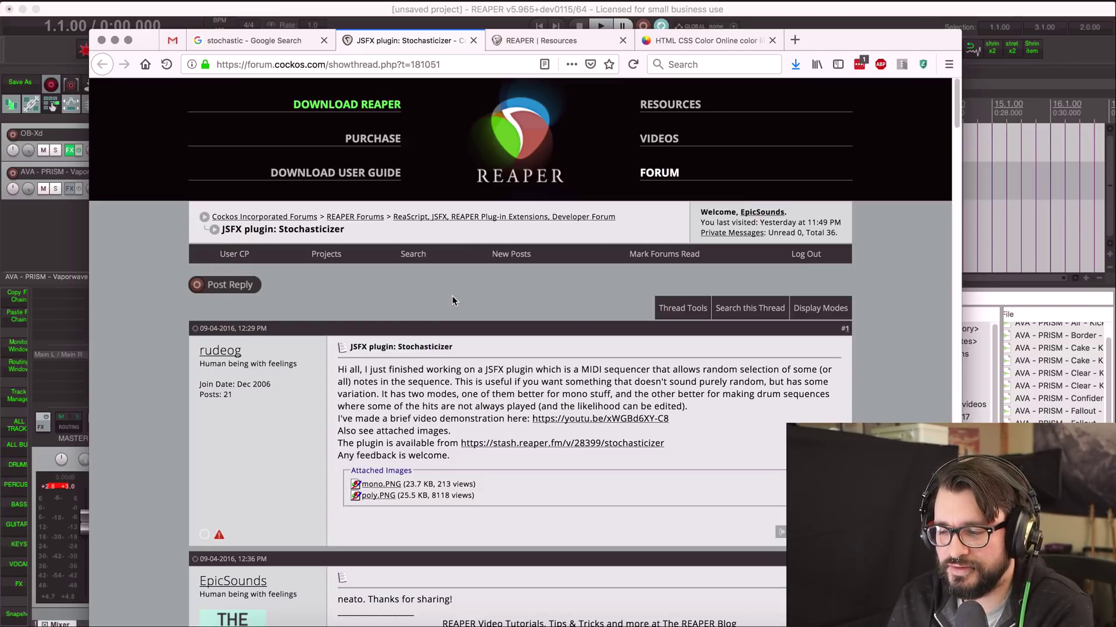
key(super+Tab)
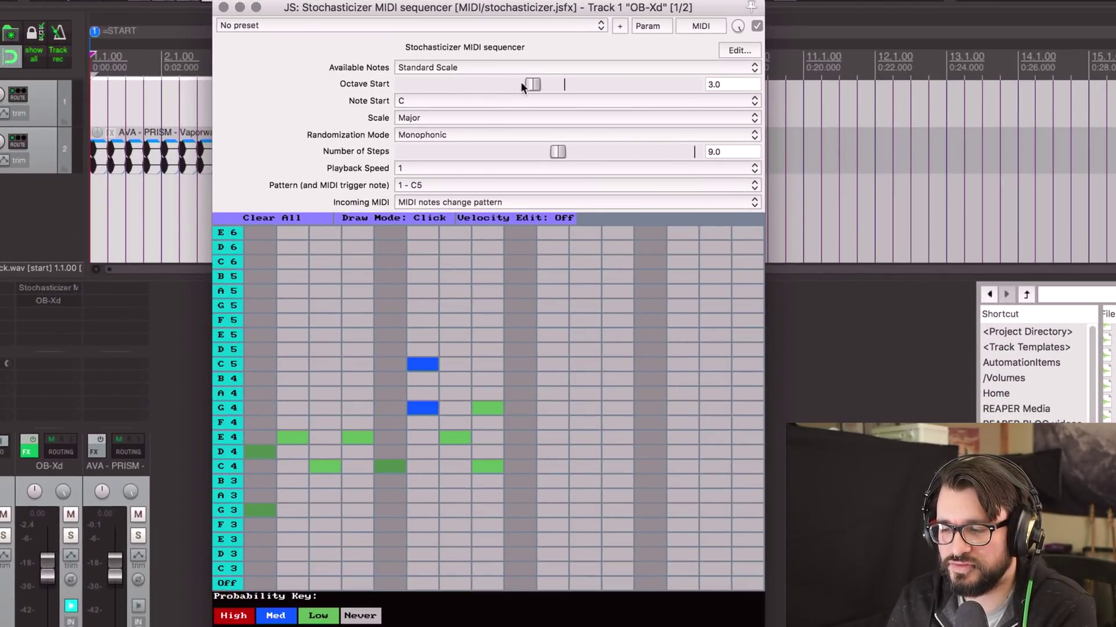
- Keep the scale on Major, then bring up Firefox's Stochasticizer forum thread
click(464, 119)
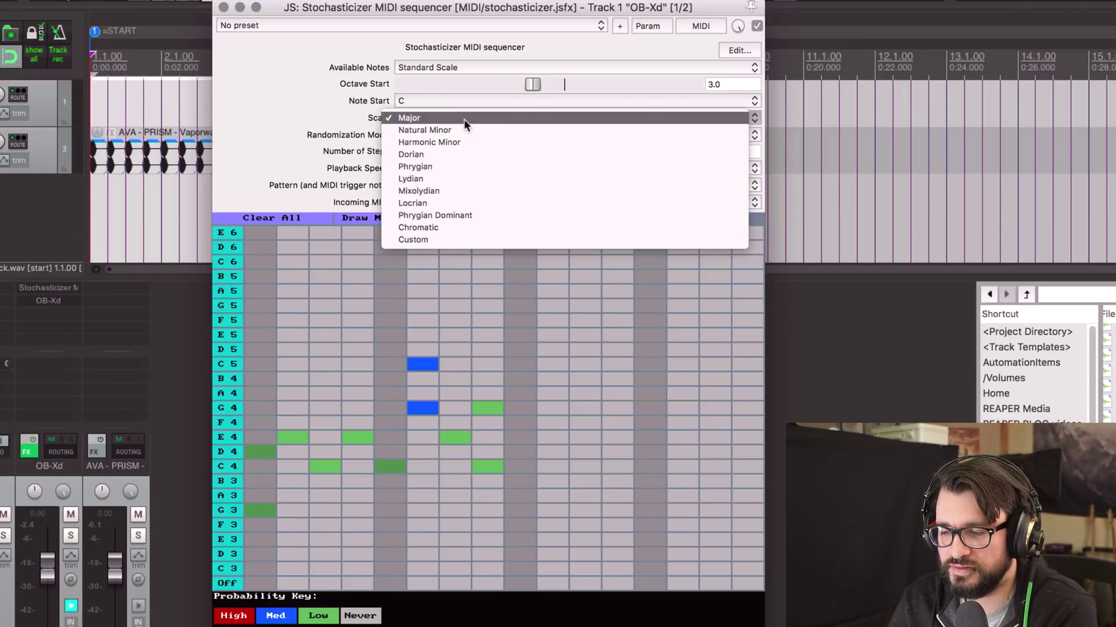
click(464, 120)
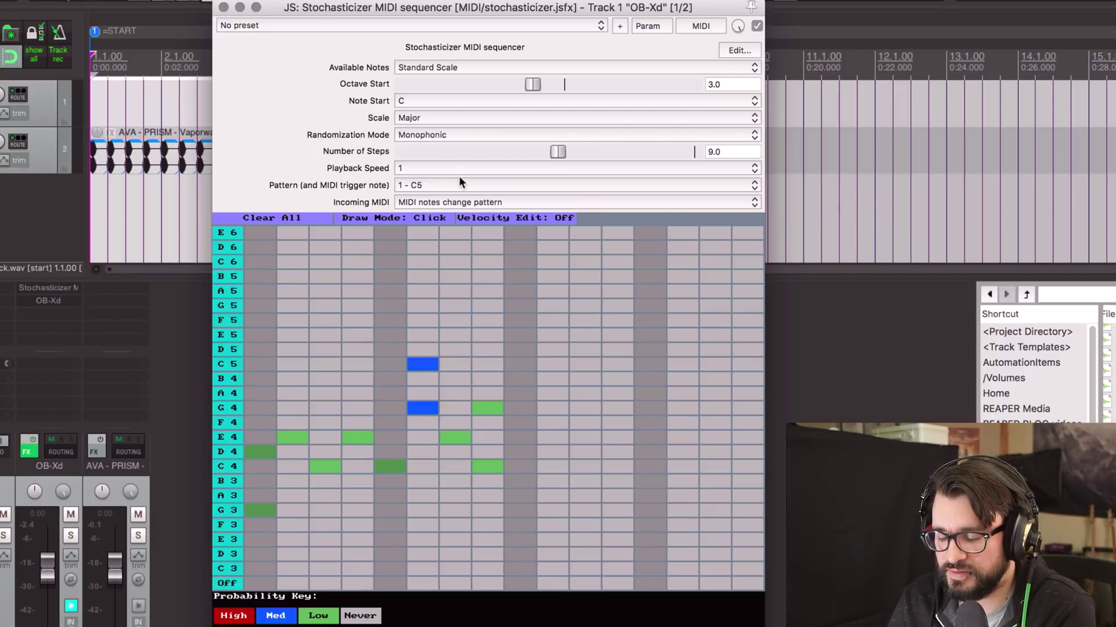
key(super+Tab)
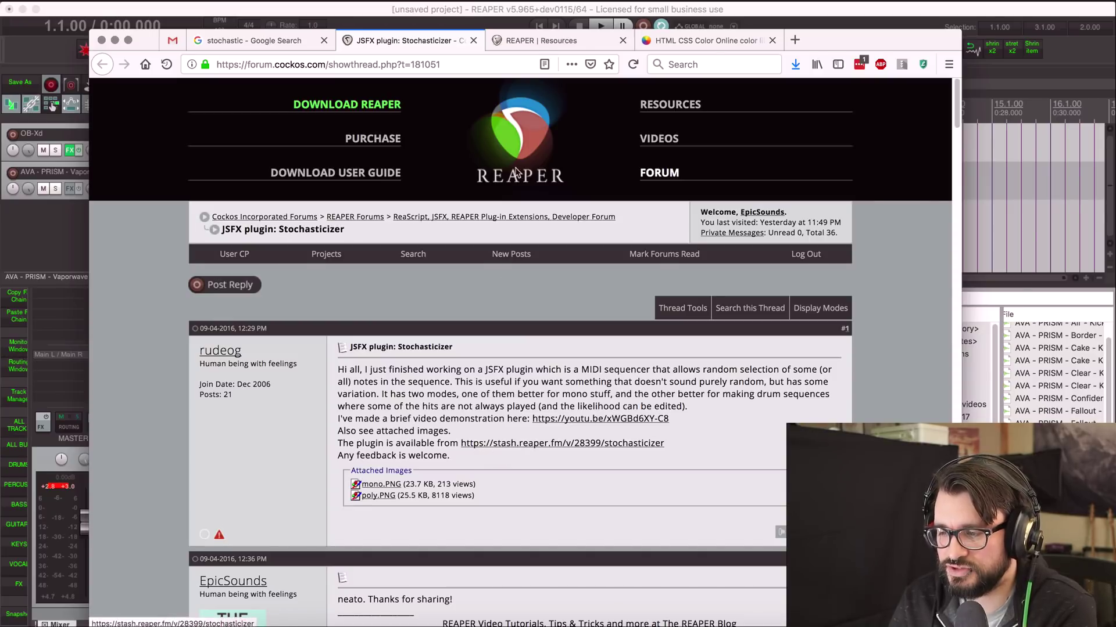
- From the REAPER Resources page, save the plugin into the MIDI folder as stochasticizer.jsfx
click(545, 42)
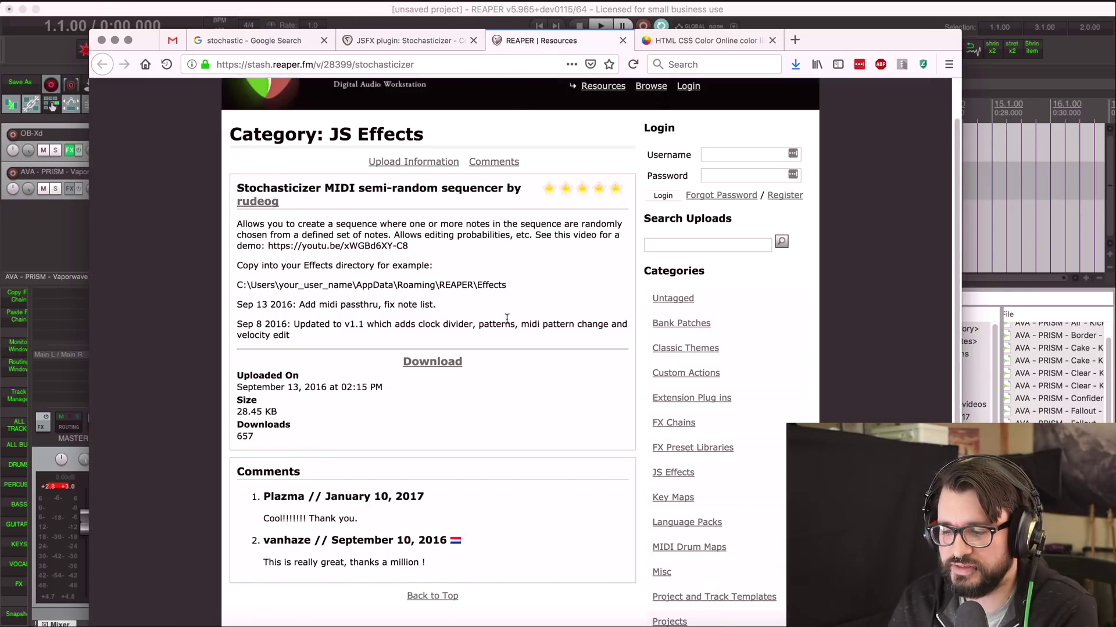
scroll(506, 319, down, 1)
click(455, 327)
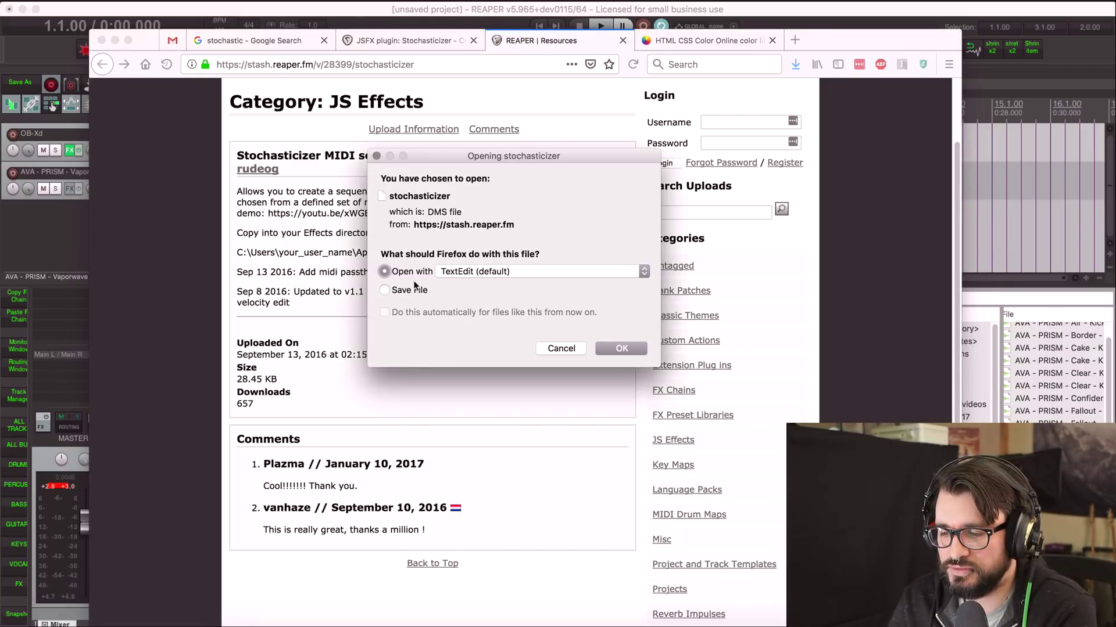
click(385, 290)
click(636, 348)
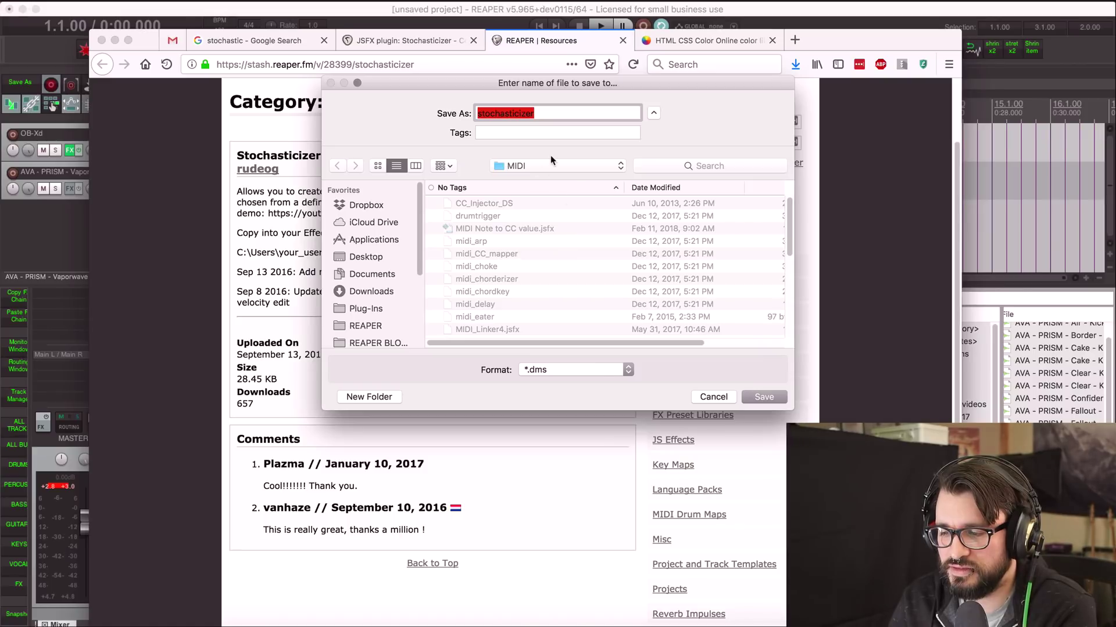
click(550, 165)
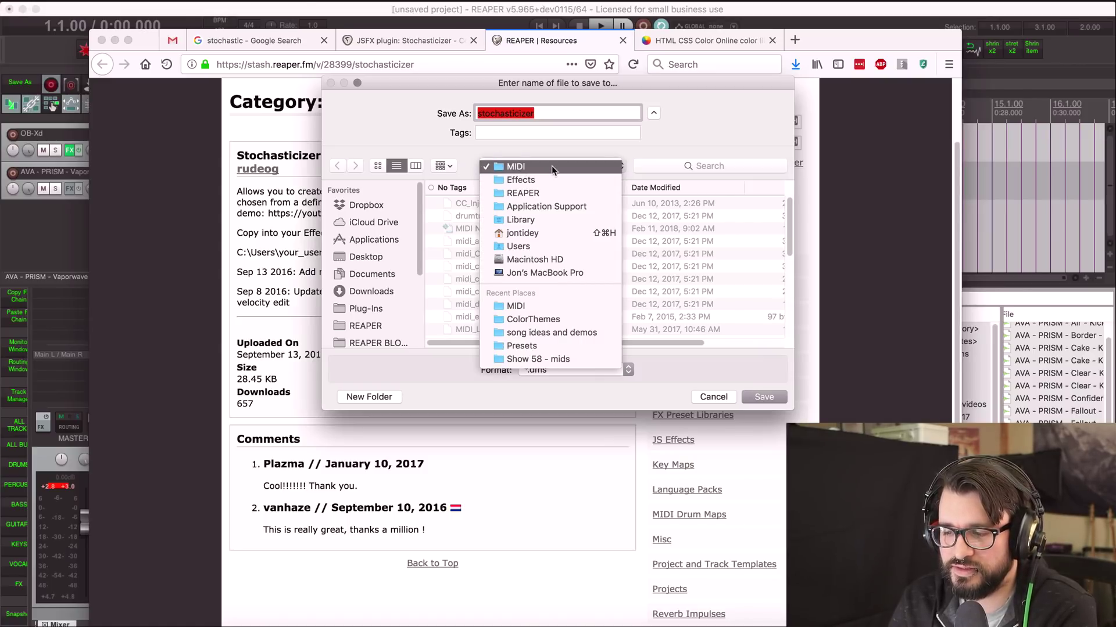
click(552, 165)
click(562, 115)
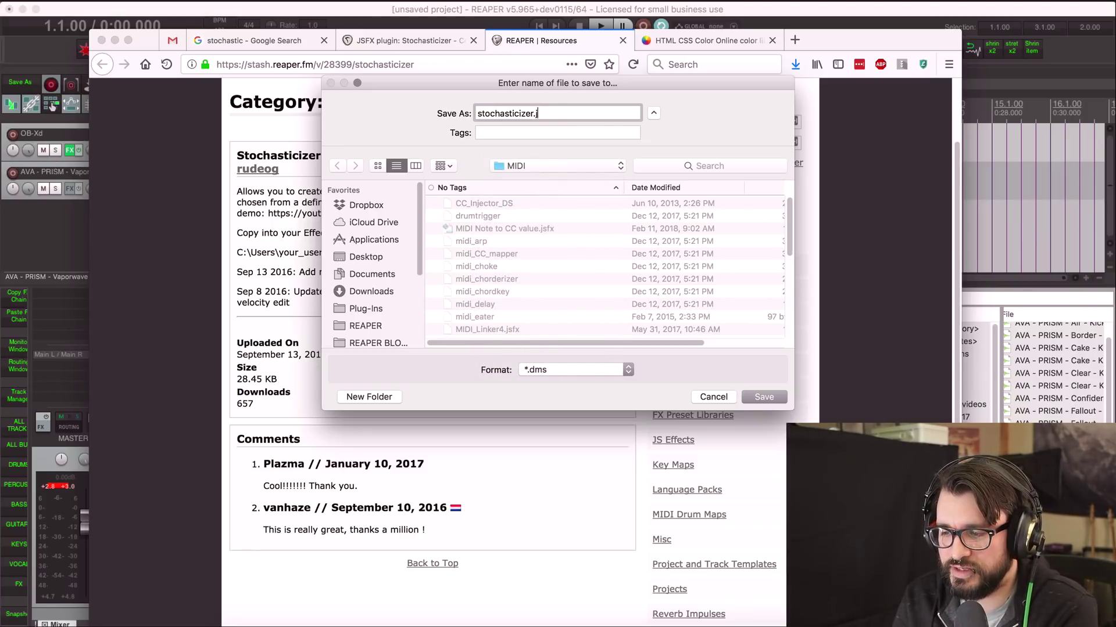
text(.jsfx)
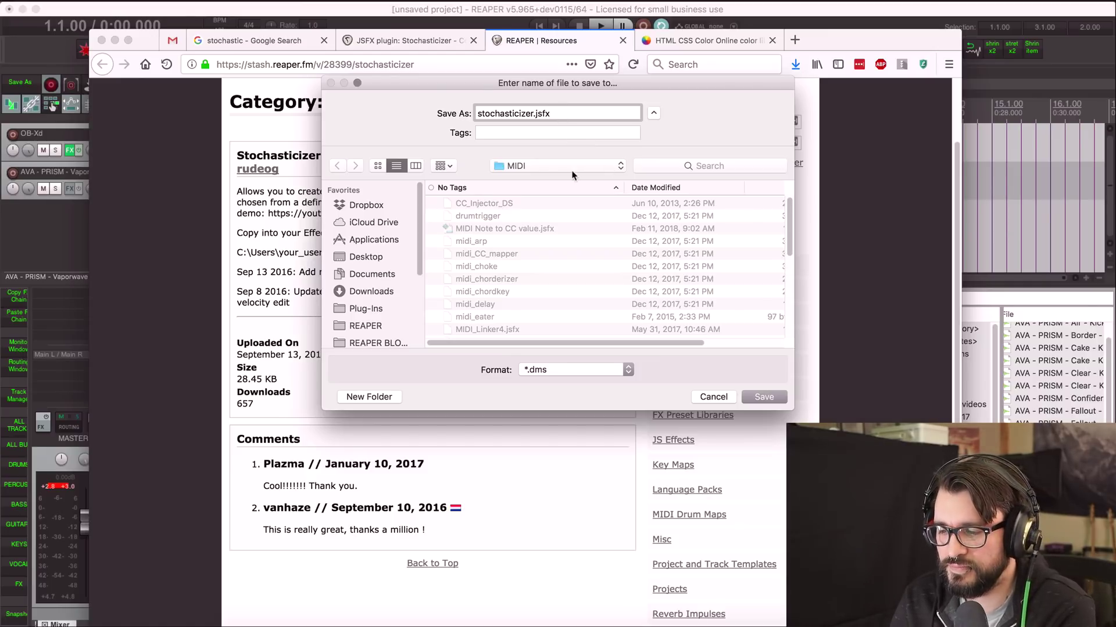
key(Return)
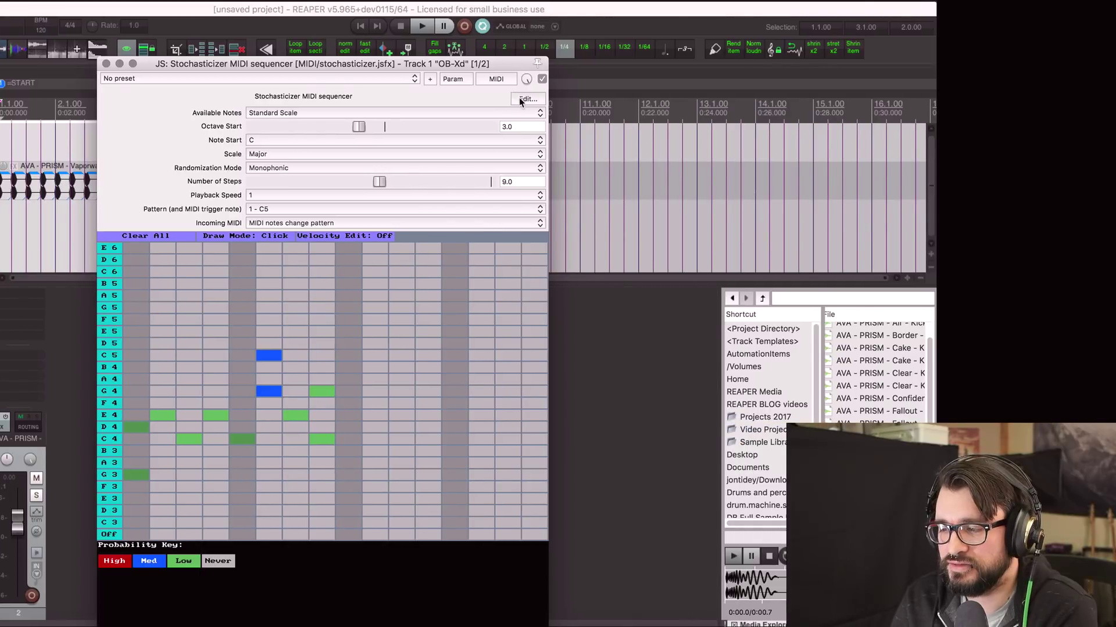
- Open stochasticizer.jsfx in the JS editor beside the plugin settings and scroll through its source
click(526, 99)
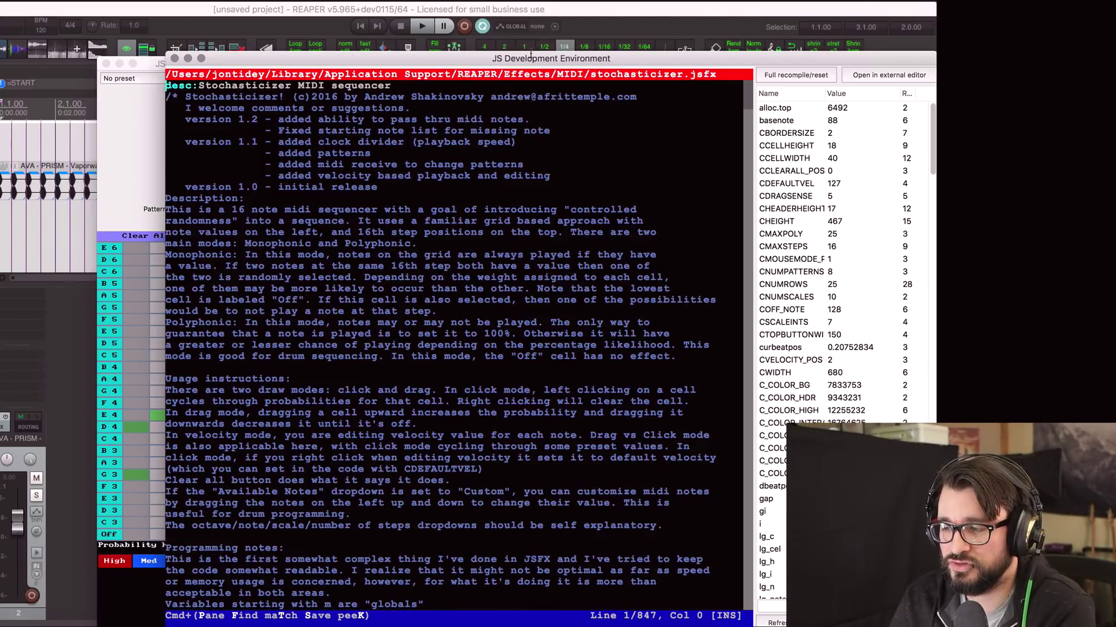
drag(535, 62, 489, 19)
scroll(248, 94, down, 6)
scroll(248, 93, up, 5)
scroll(249, 94, up, 3)
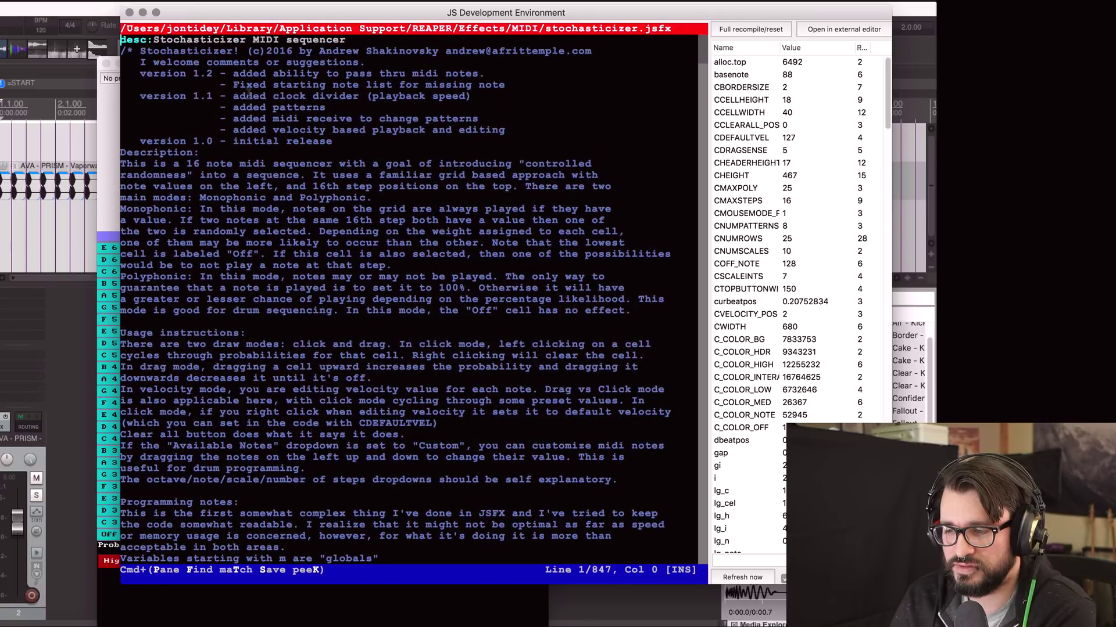
scroll(346, 84, down, 5)
scroll(405, 238, down, 14)
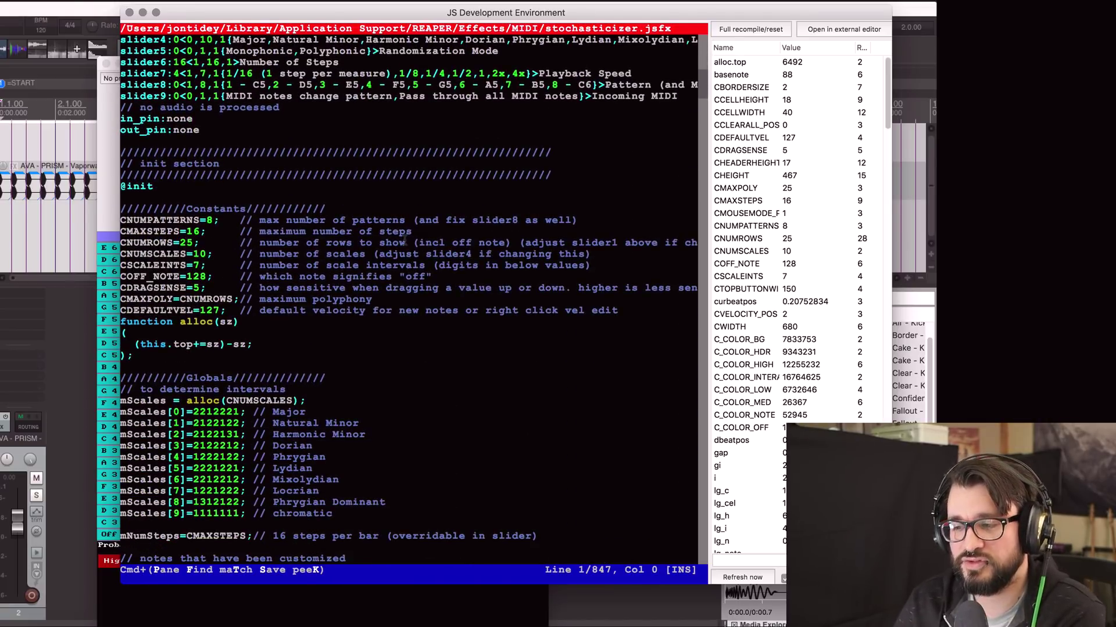
scroll(404, 239, down, 3)
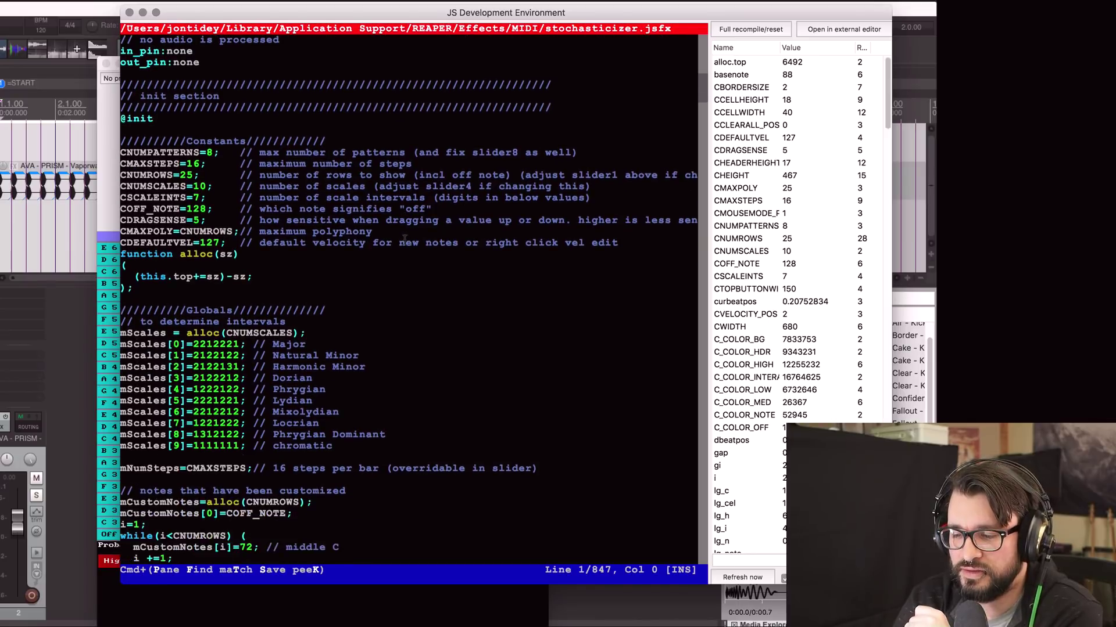
scroll(404, 239, down, 20)
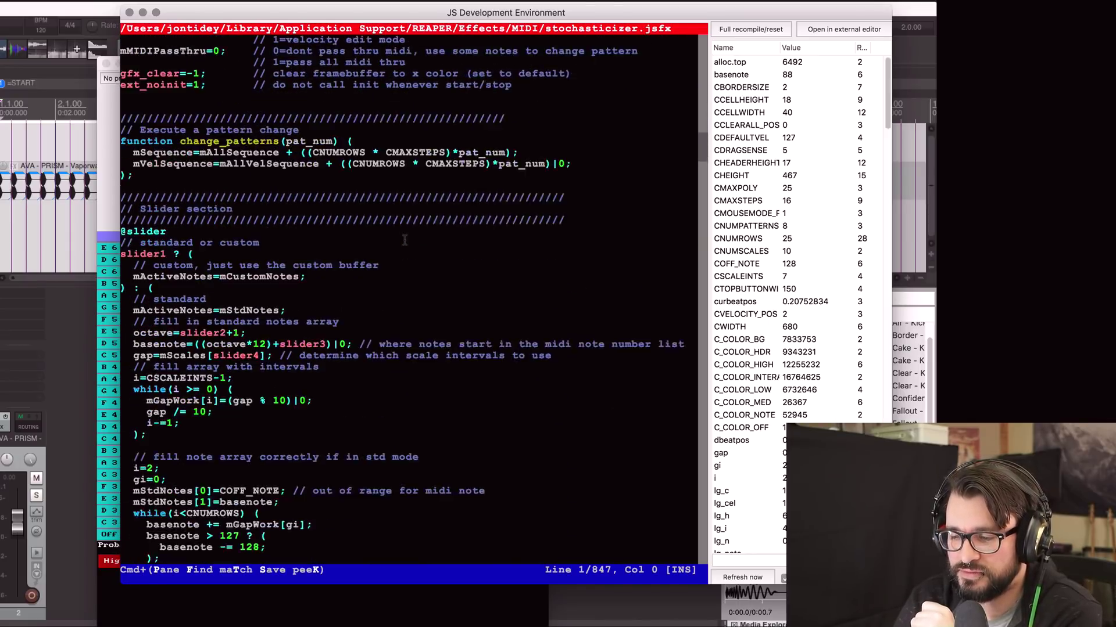
scroll(405, 239, down, 20)
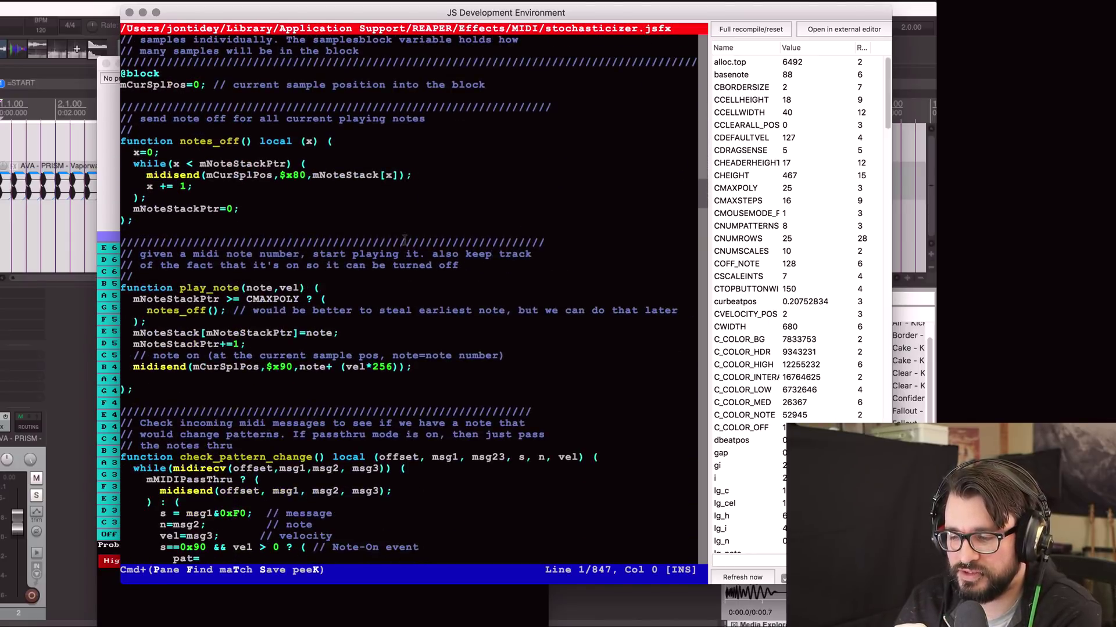
- Search the code for 'color' to reach the colour definitions
click(444, 235)
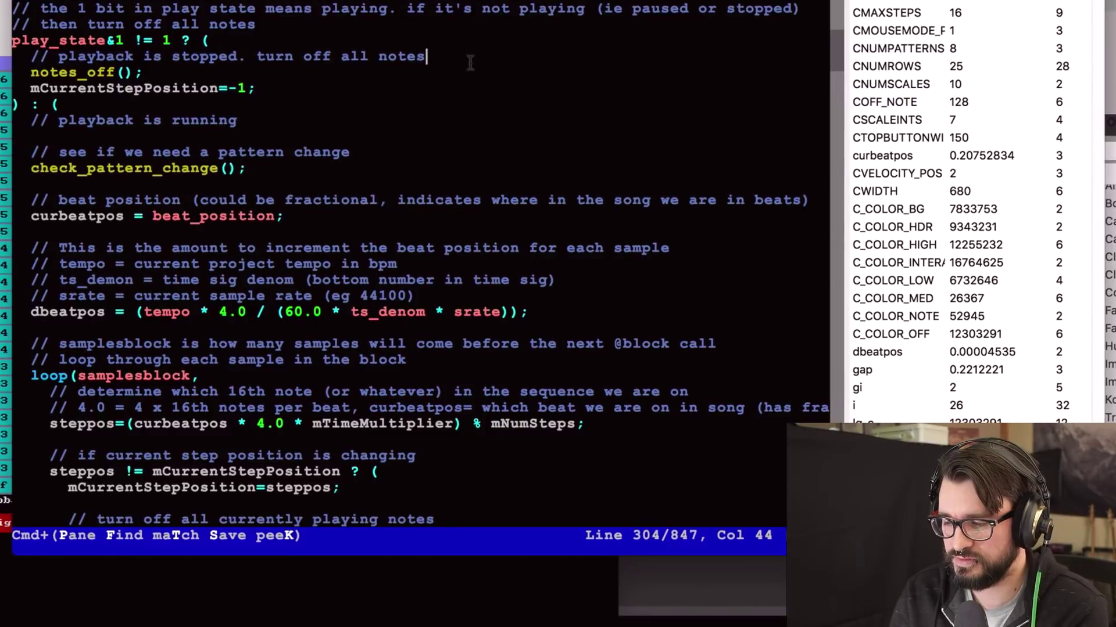
key(super+f)
text(color)
key(Return)
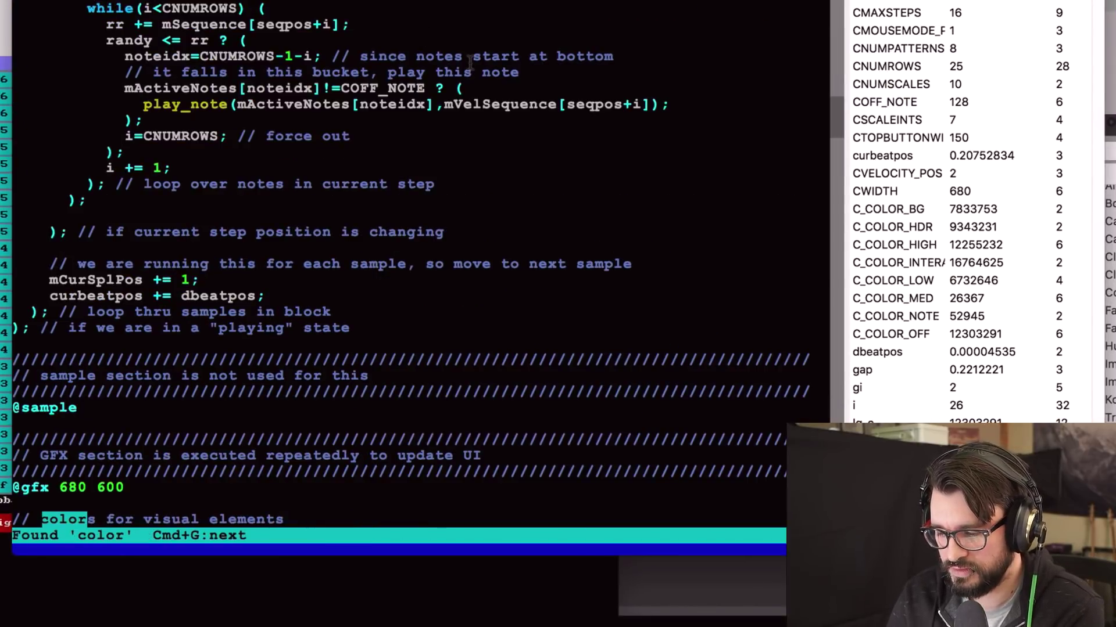
scroll(378, 36, down, 10)
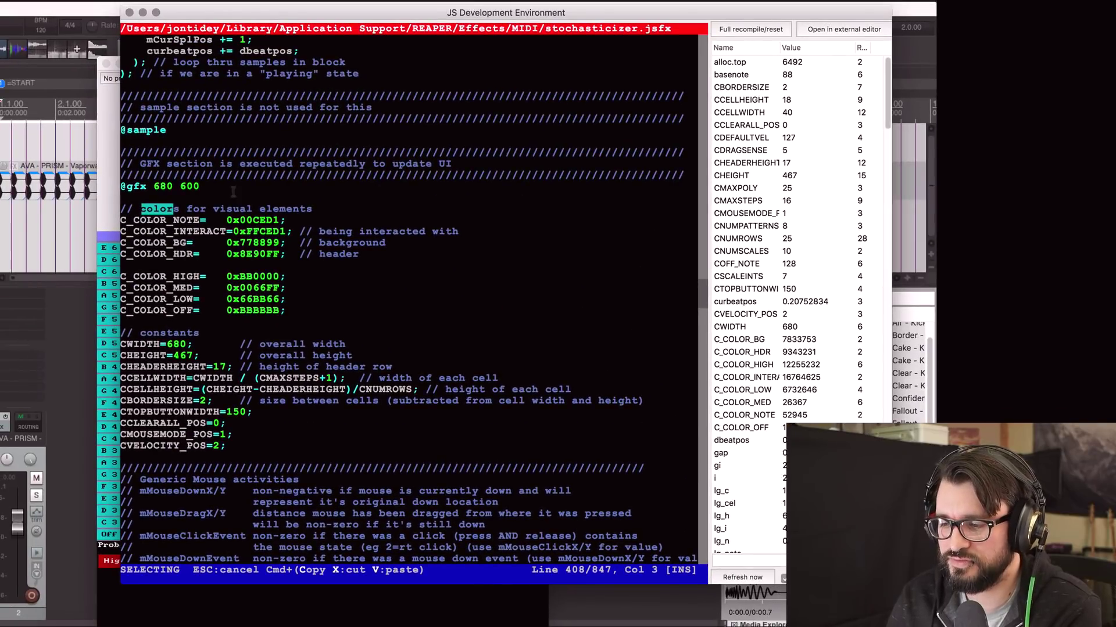
click(236, 227)
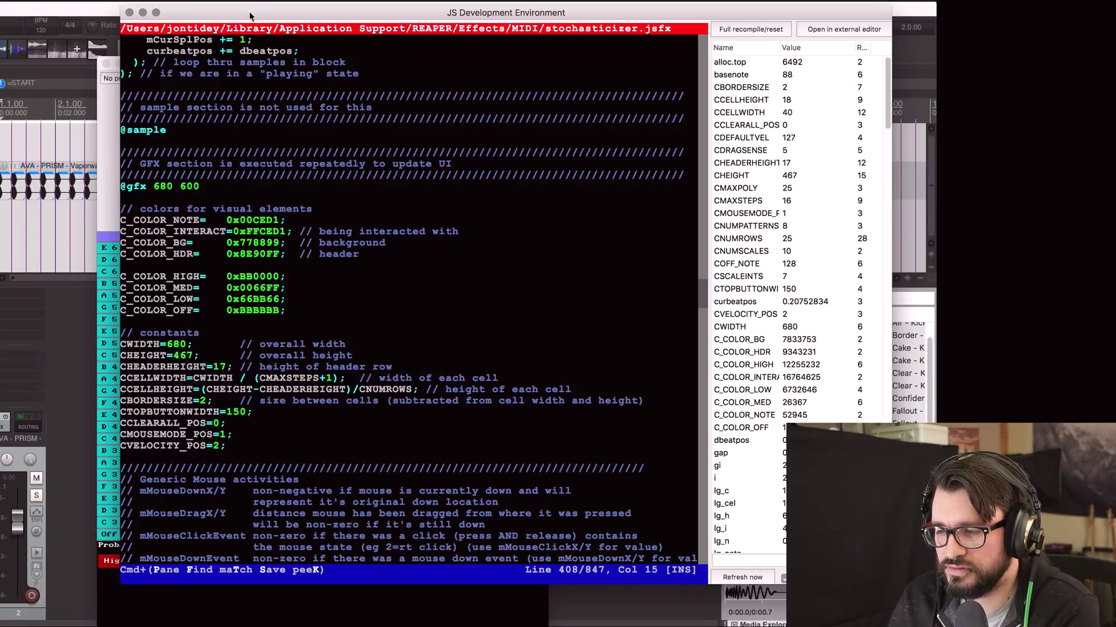
drag(260, 18, 472, 23)
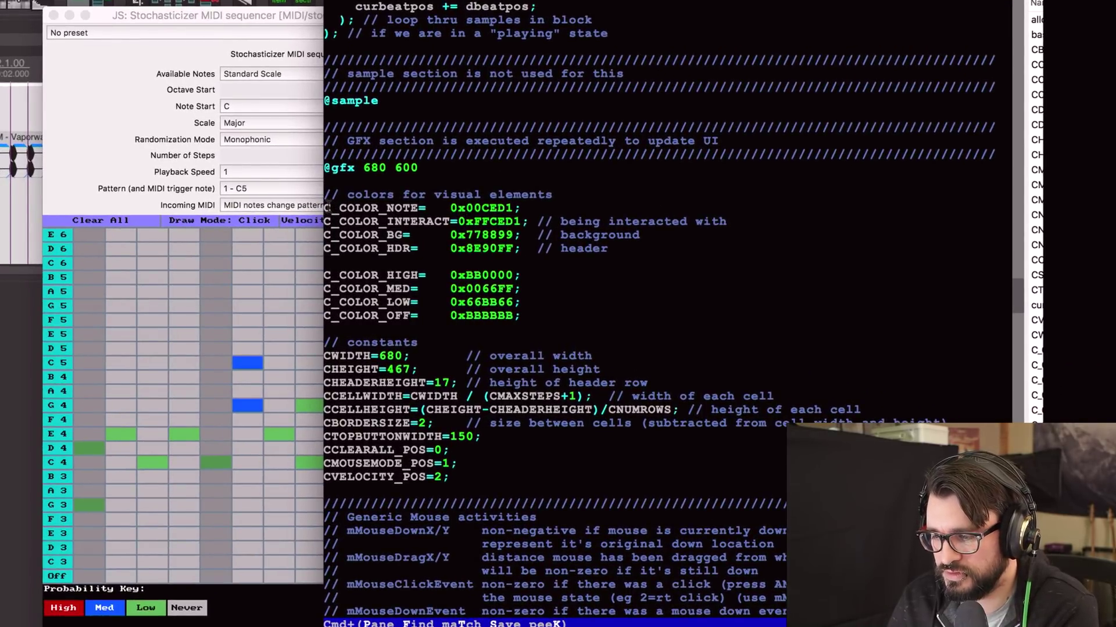
- Comment out C_COLOR_NOTE, add an uncommented duplicate, and select its 00CED1 value
text(//)
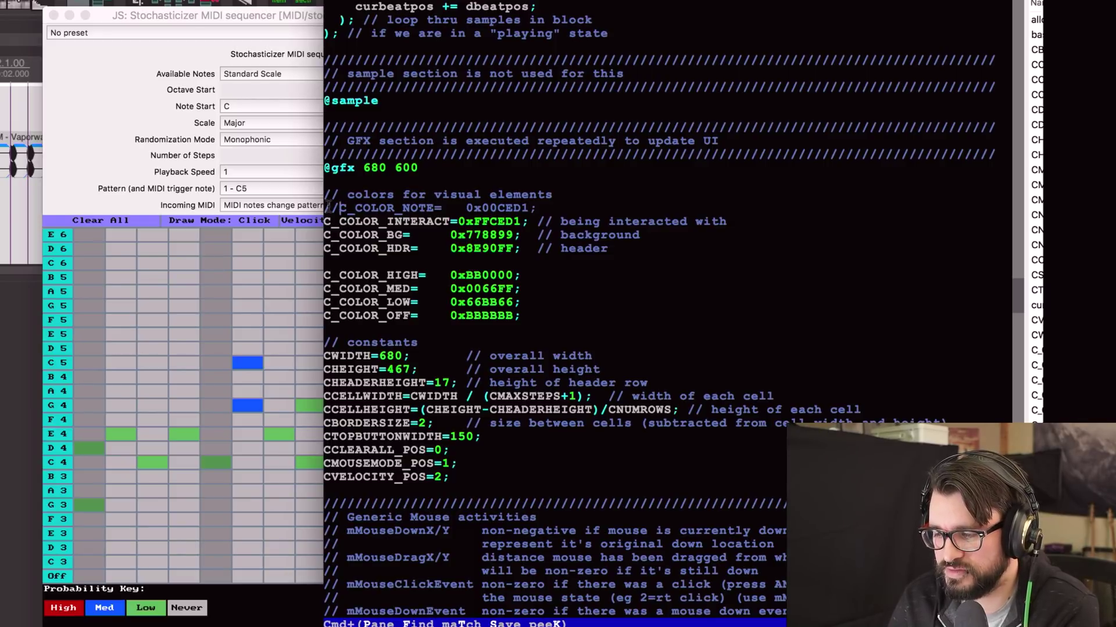
key(super+d)
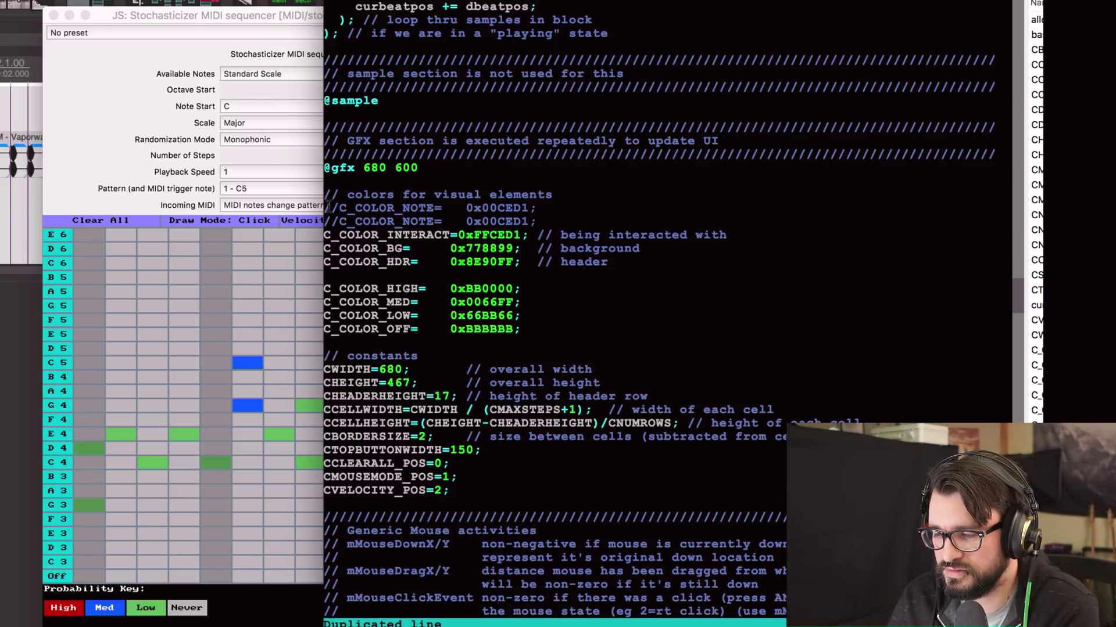
key(Down)
key(BackSpace)
key(BackSpace)
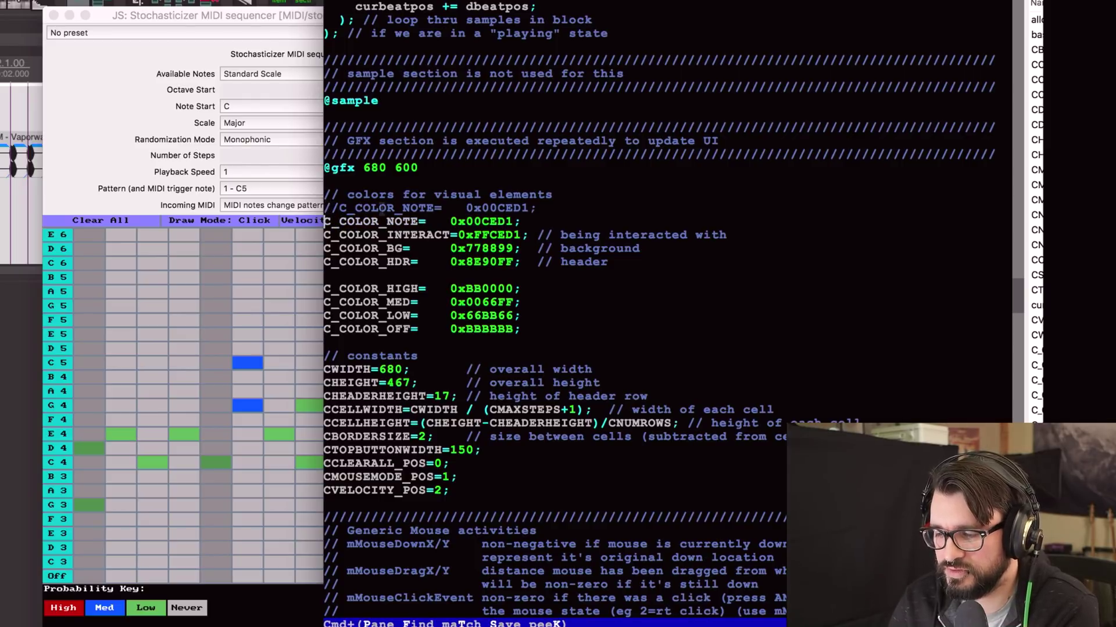
drag(467, 222, 515, 221)
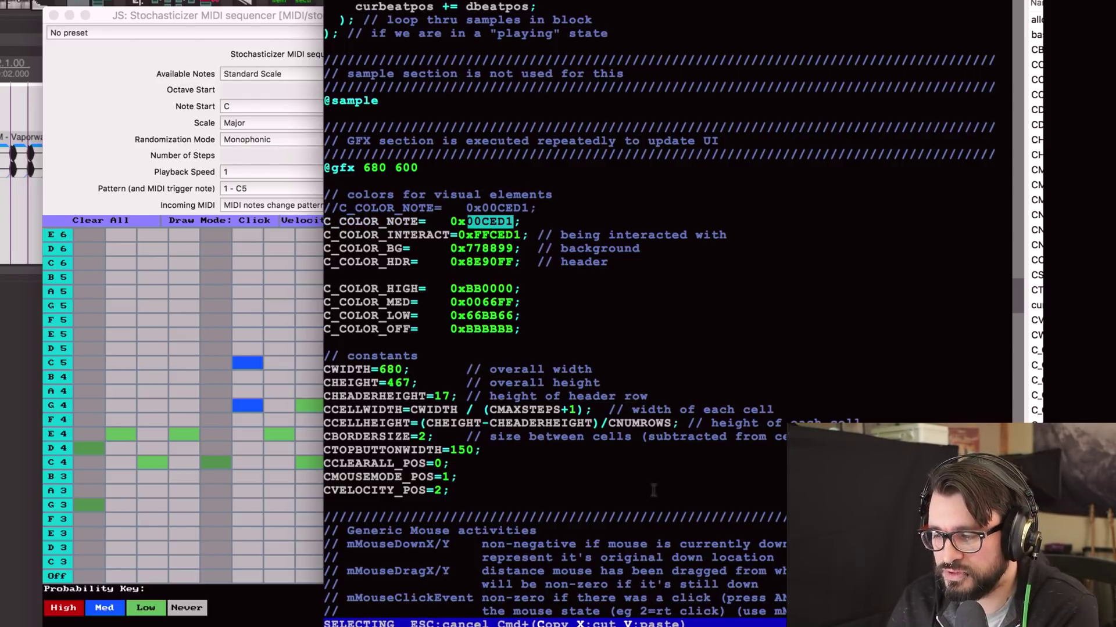
key(super+Tab)
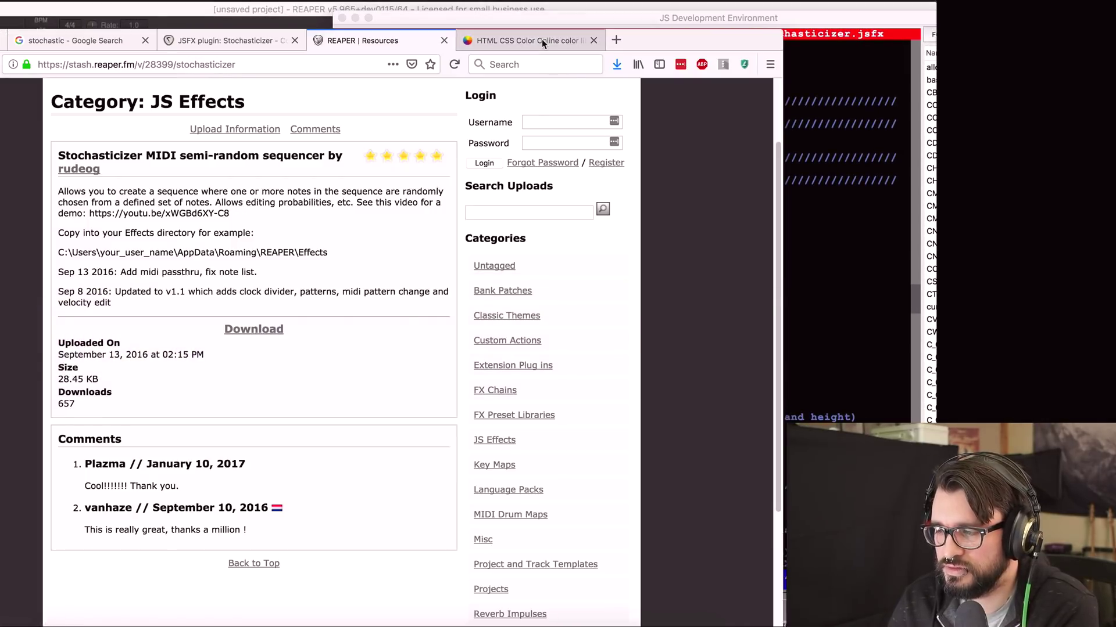
- Copy the pink hex code F45DBA from the HTML CSS Color page and return to REAPER
click(541, 40)
scroll(556, 231, down, 1)
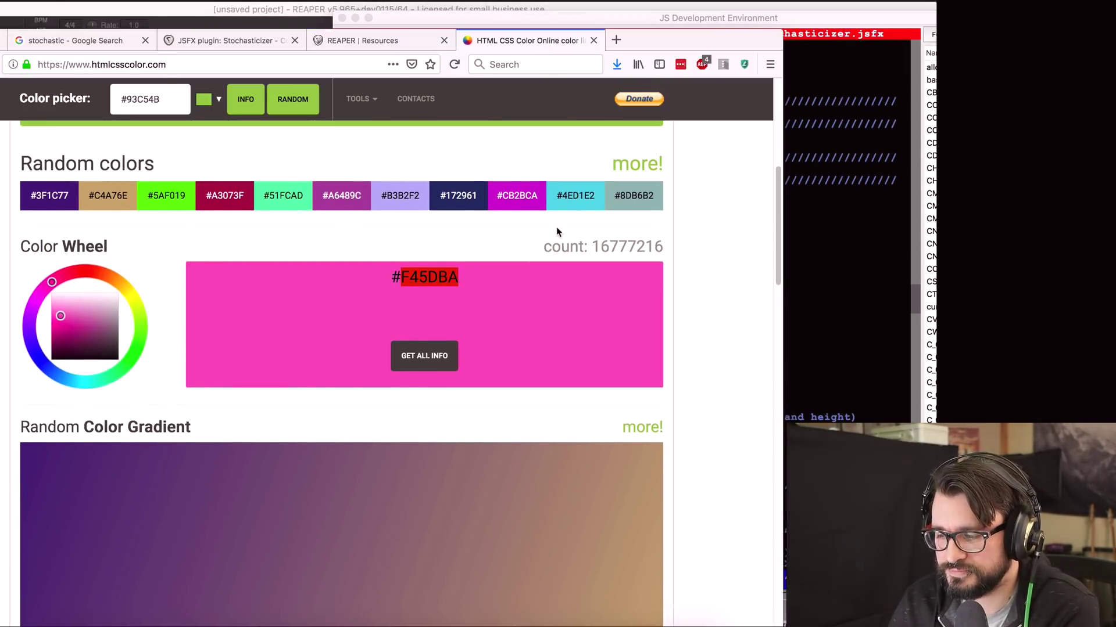
click(460, 290)
drag(464, 281, 404, 278)
key(super+c)
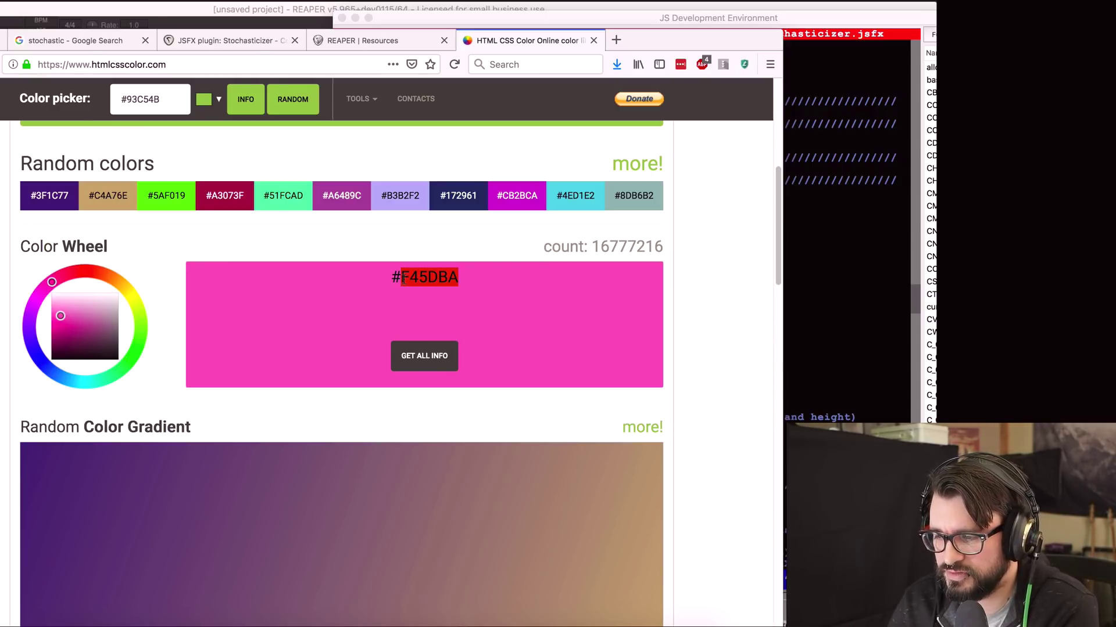
key(super+Tab)
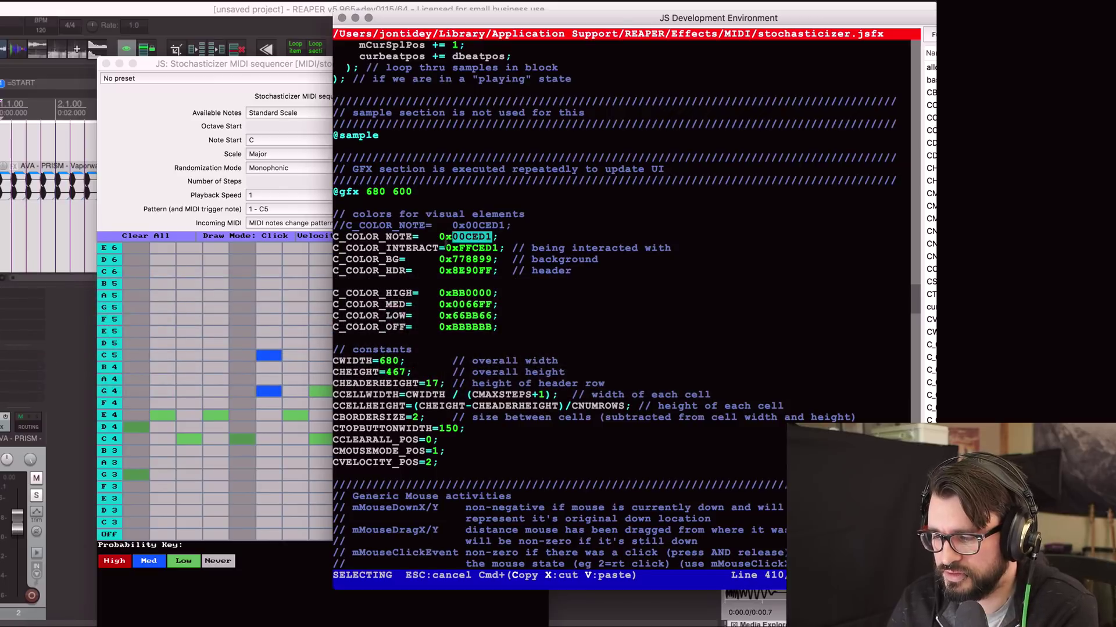
- Replace the note colour 00CED1 with F45DBA and recompile so the note labels turn pink
key(super+v)
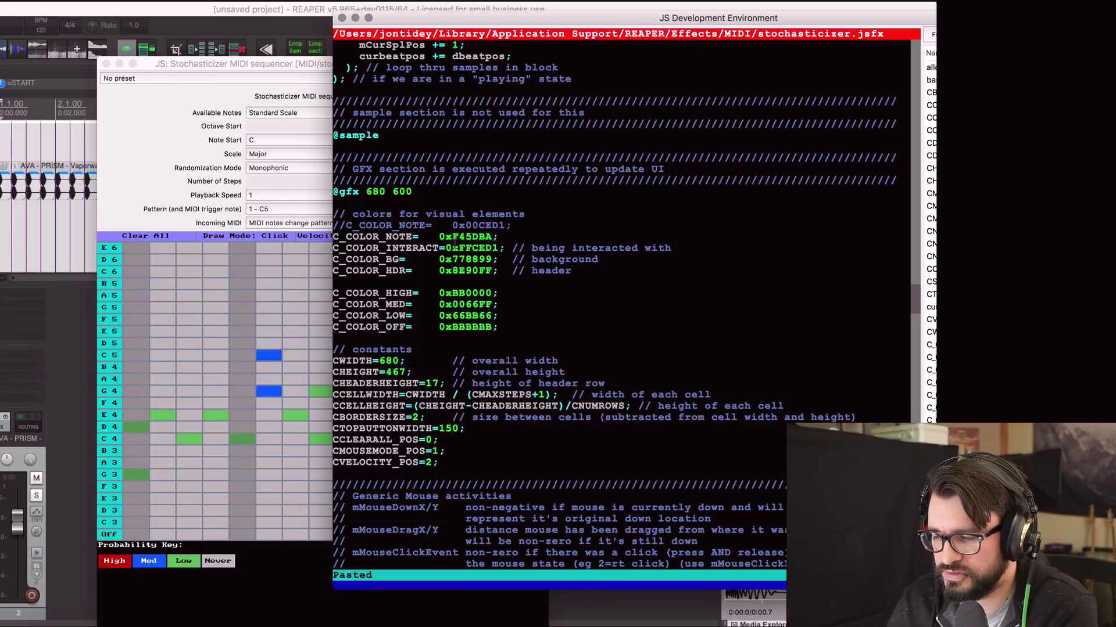
key(super+s)
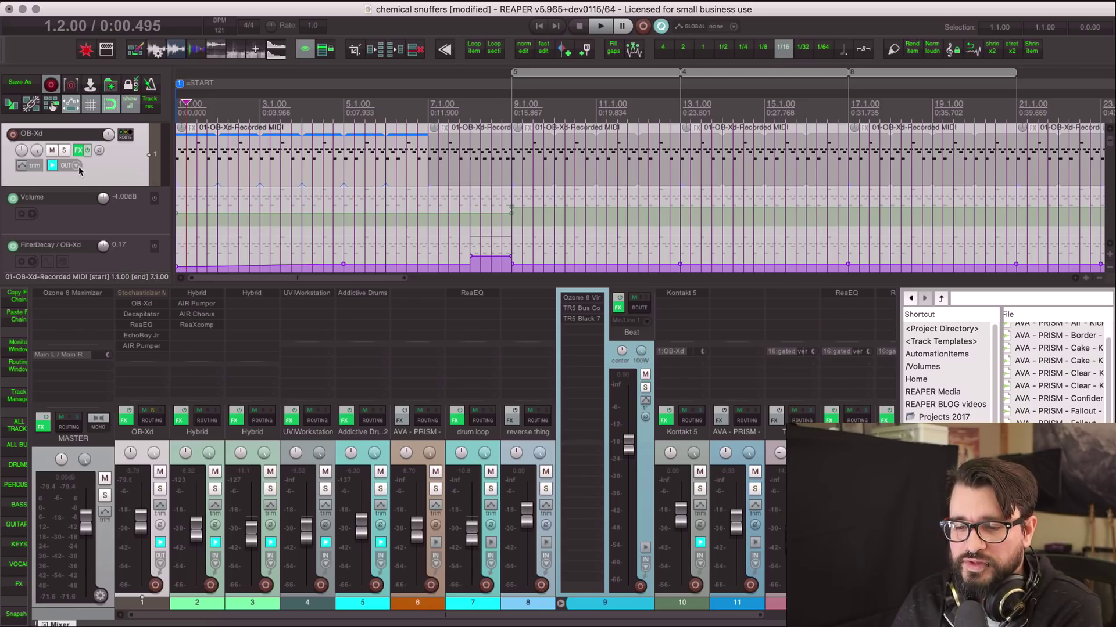
- Solo OB-Xd with Stochasticizer shown and bypass Decapitator, ReaEQ, EchoBoy Jr and AIR Pumper
click(78, 150)
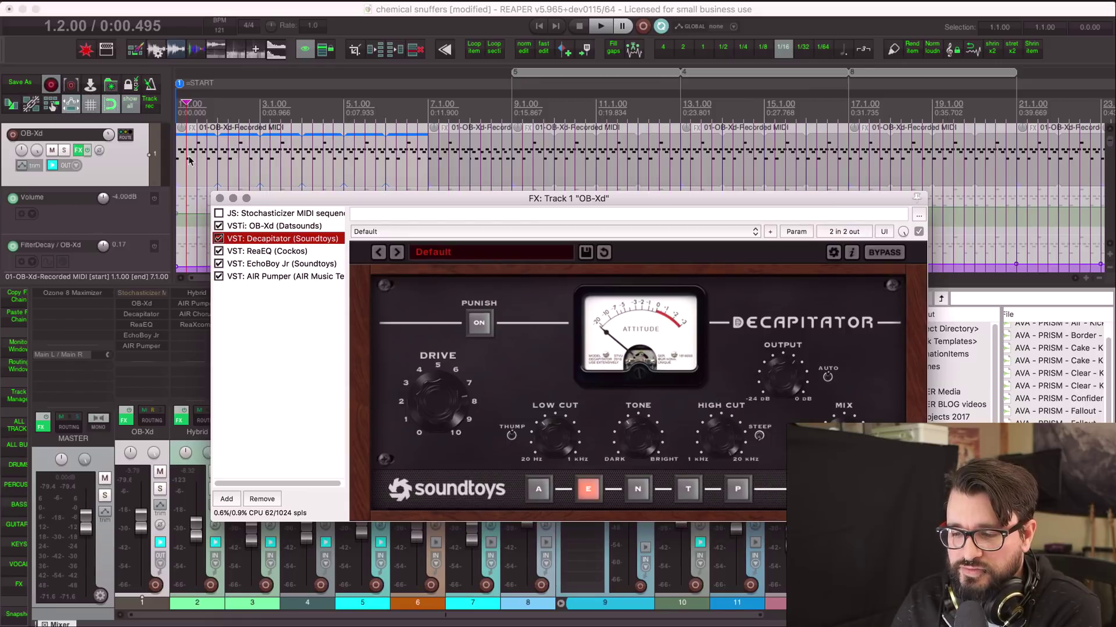
click(303, 213)
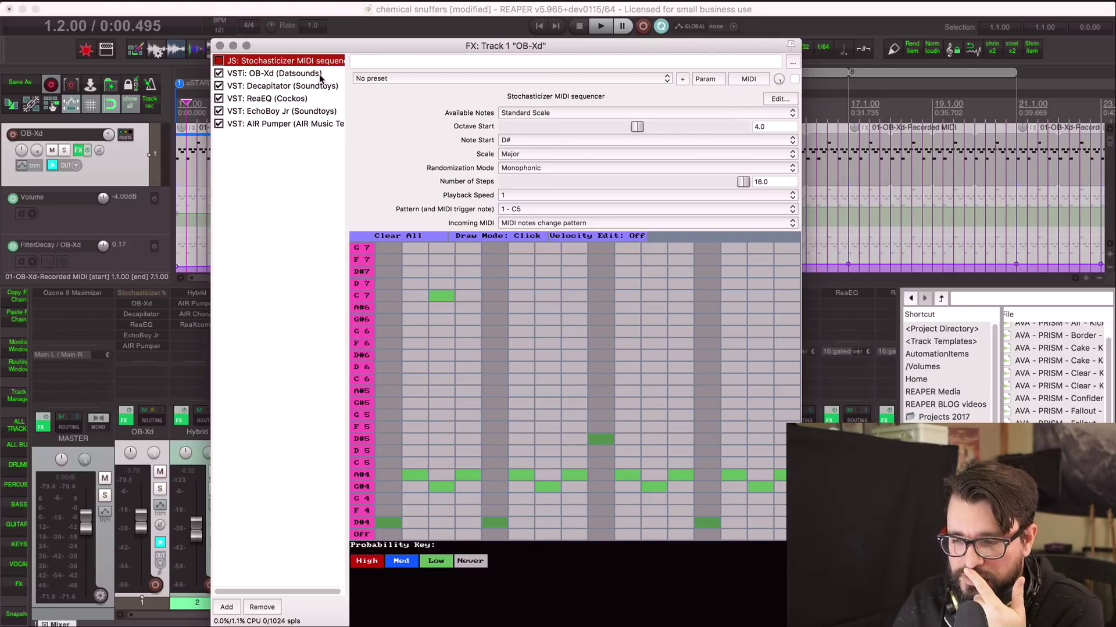
click(64, 150)
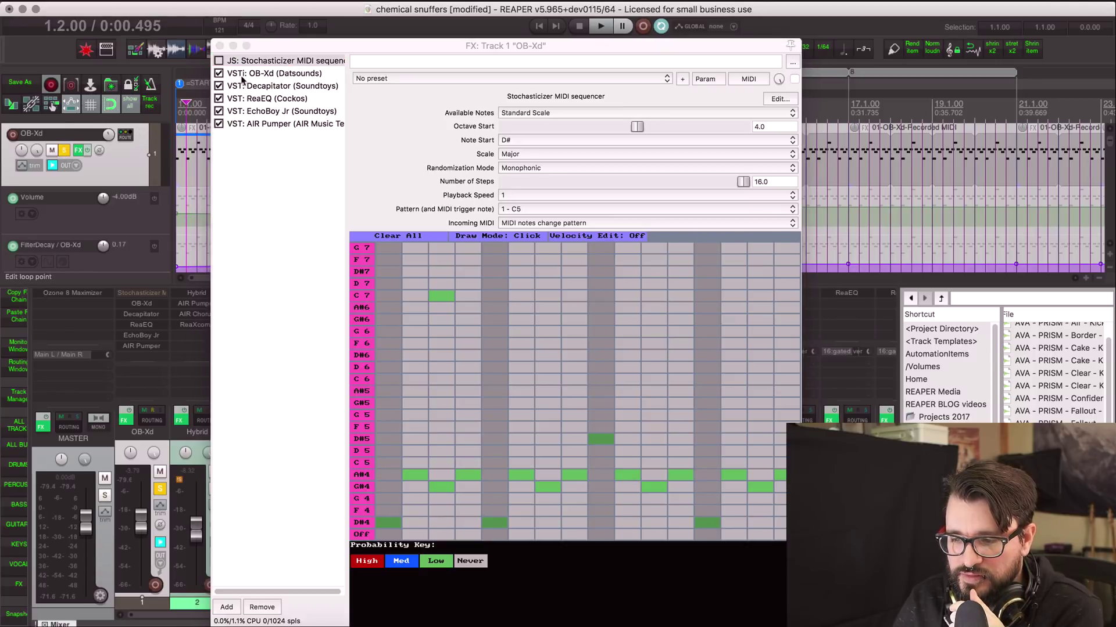
click(219, 86)
click(219, 98)
click(219, 111)
click(219, 124)
- Loop-play bars 5 to 9 of the sequence, then stop
drag(273, 50, 526, 159)
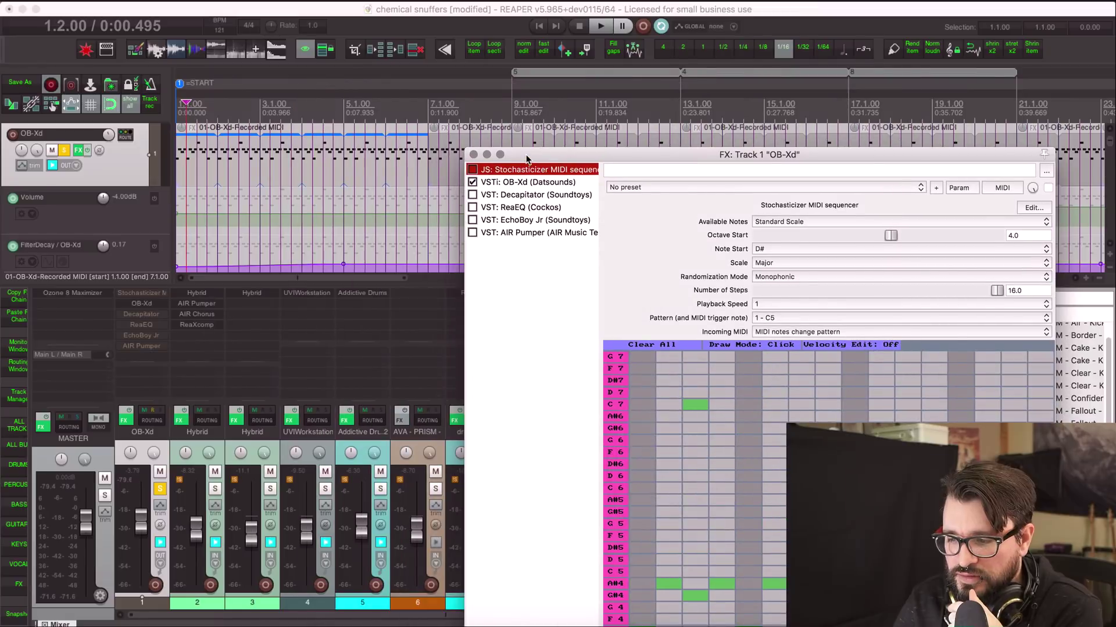
drag(510, 109, 343, 106)
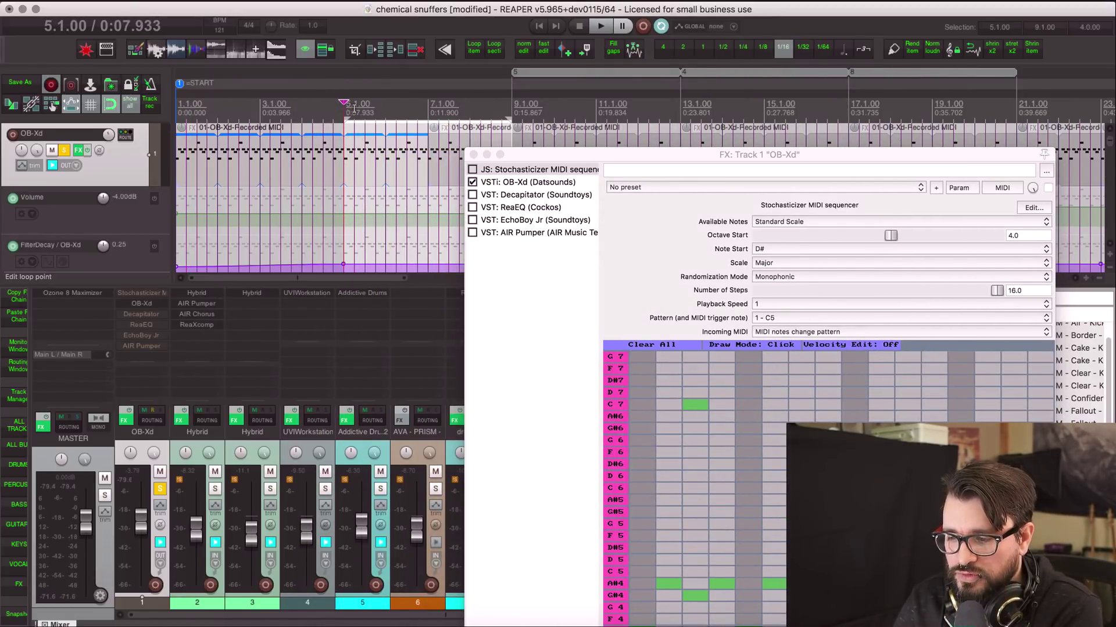
key(space)
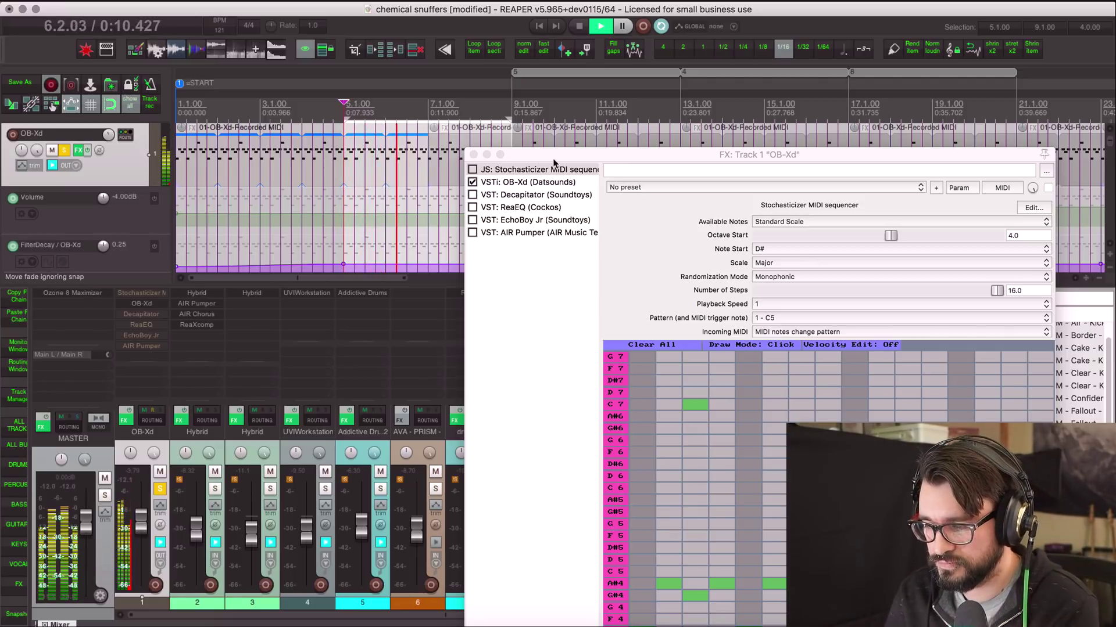
drag(553, 155, 438, 252)
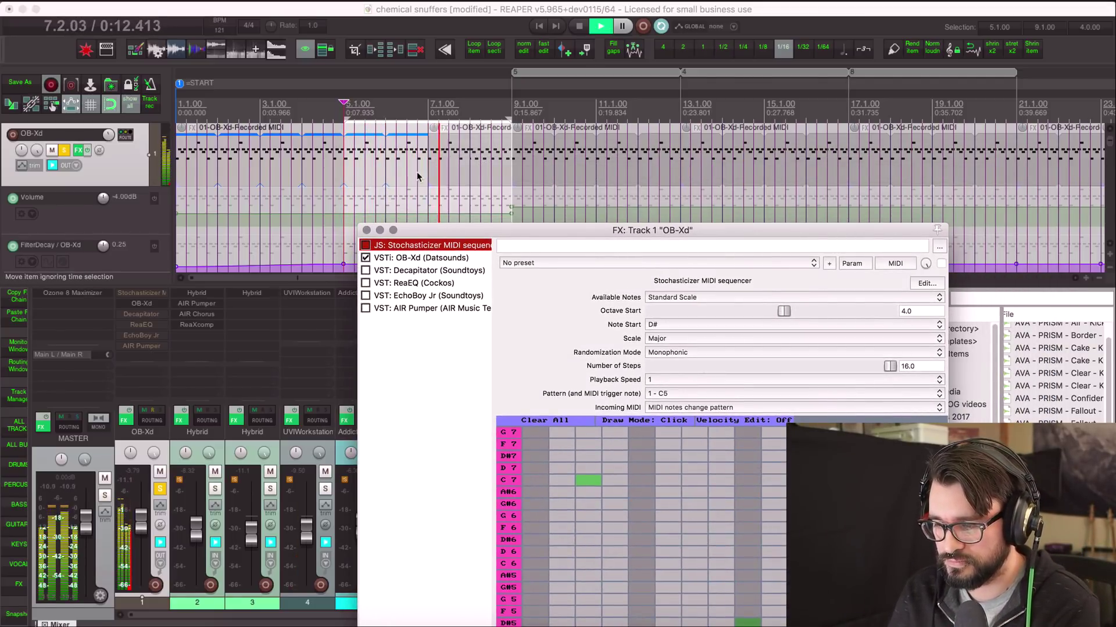
scroll(432, 170, down, 2)
scroll(432, 170, up, 1)
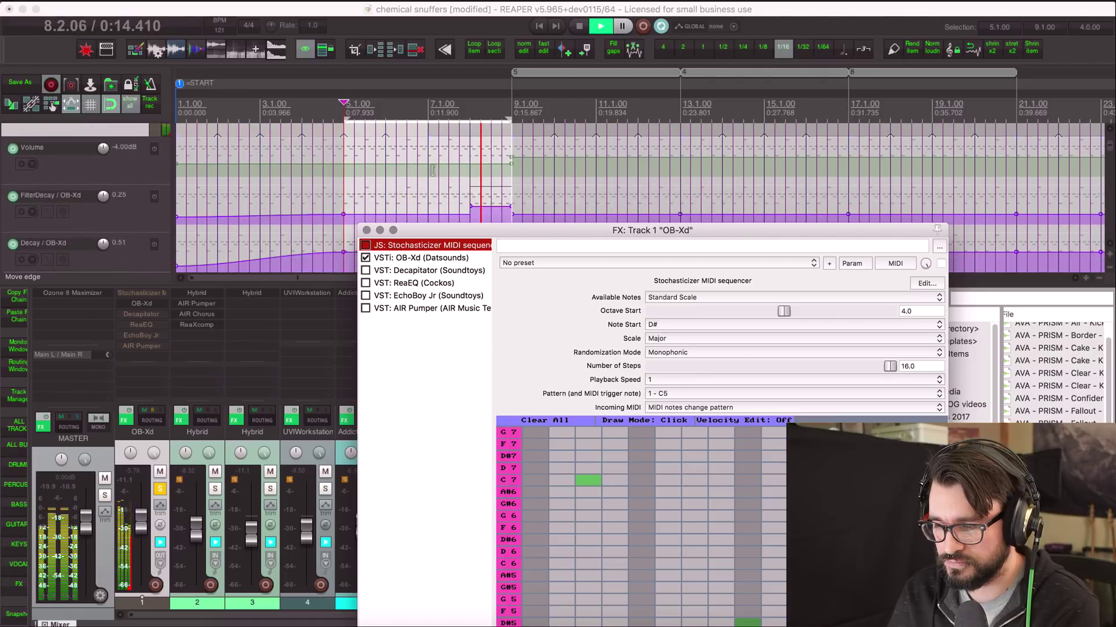
key(space)
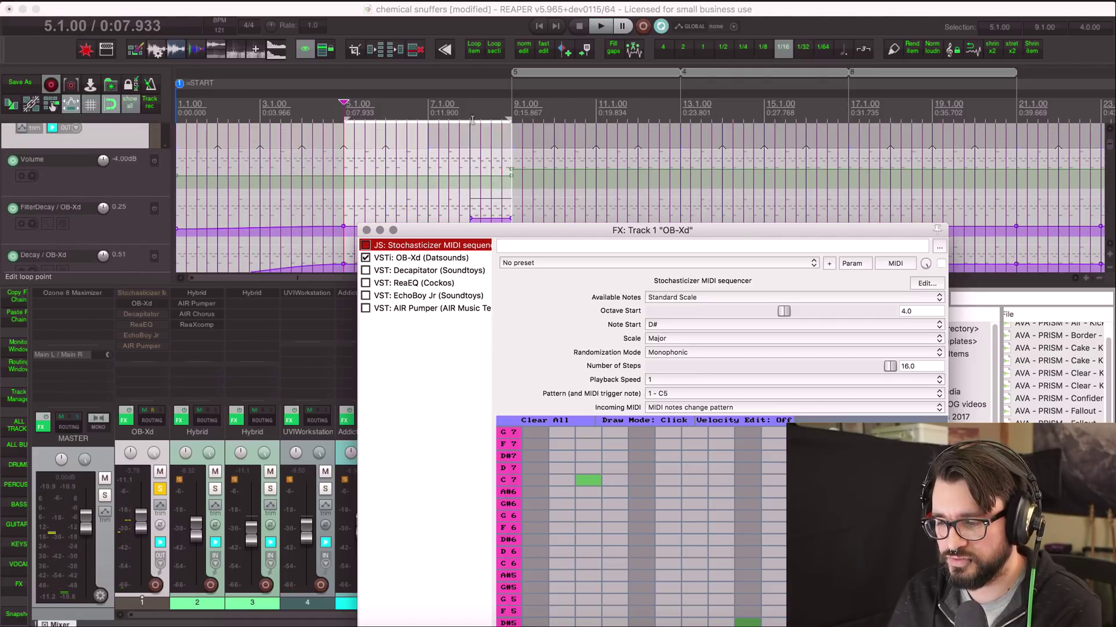
- Play the sequence from bar 7, stop, and raise the FX window to see more grid
scroll(472, 122, up, 2)
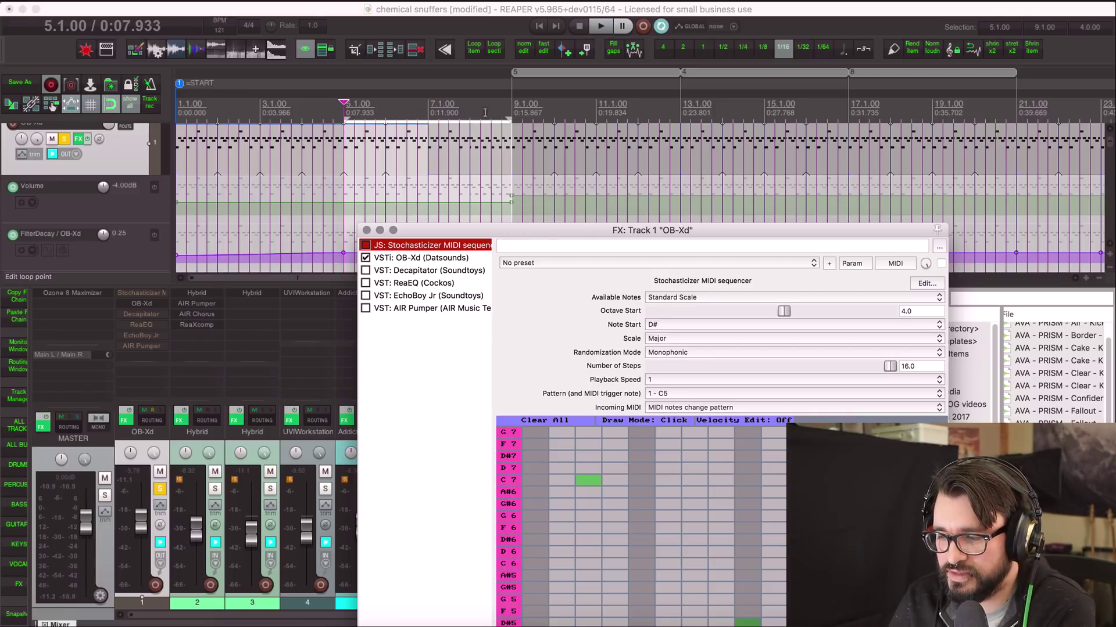
click(481, 112)
scroll(573, 212, up, 1)
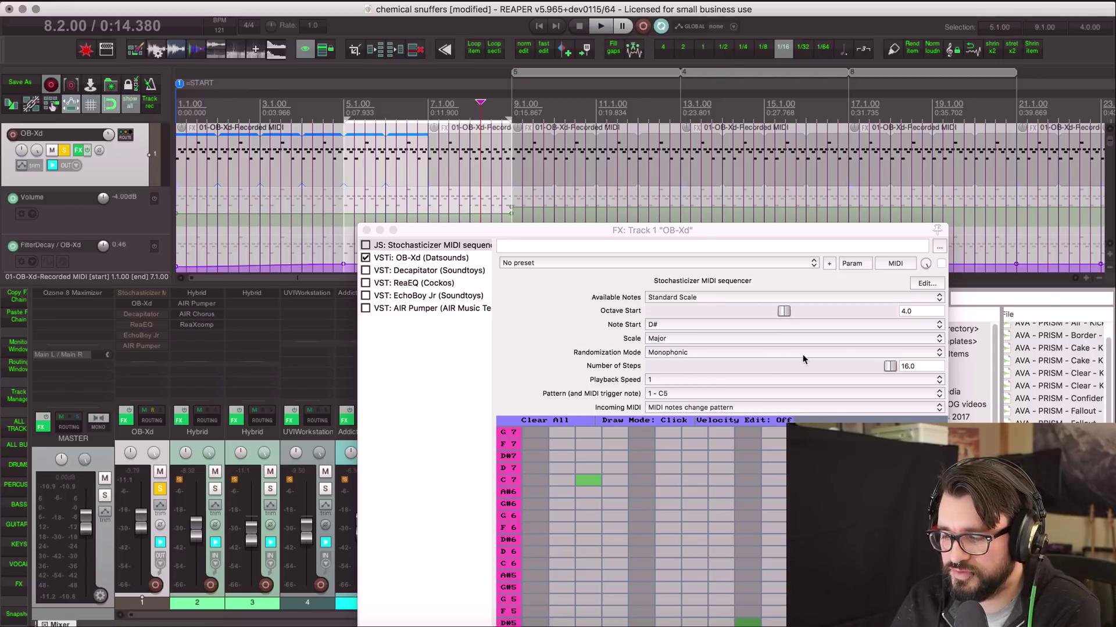
click(429, 111)
key(space)
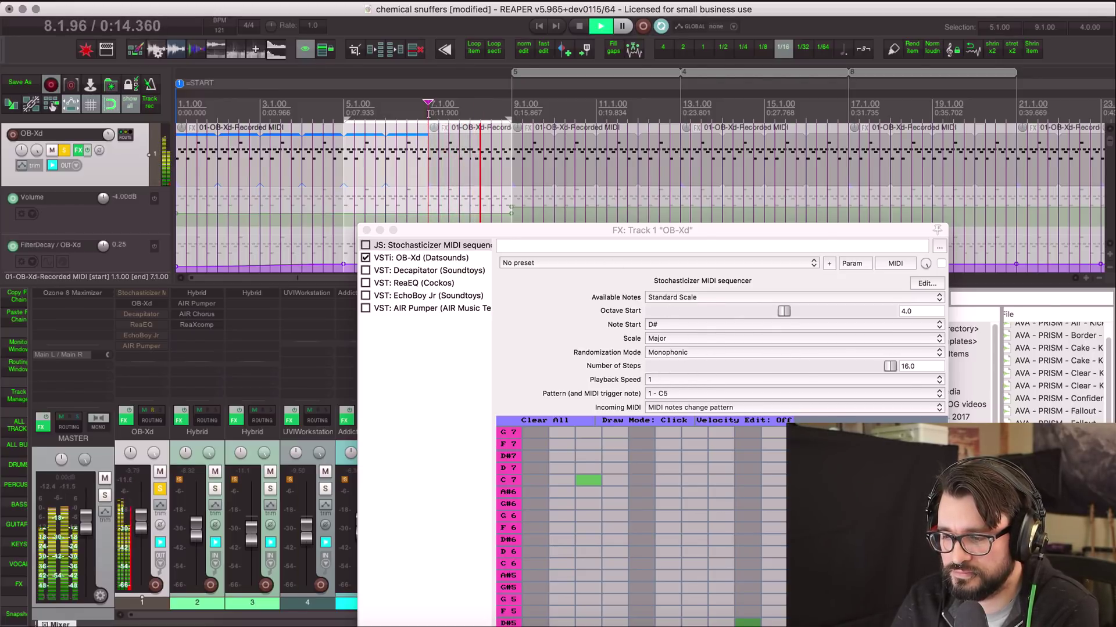
key(space)
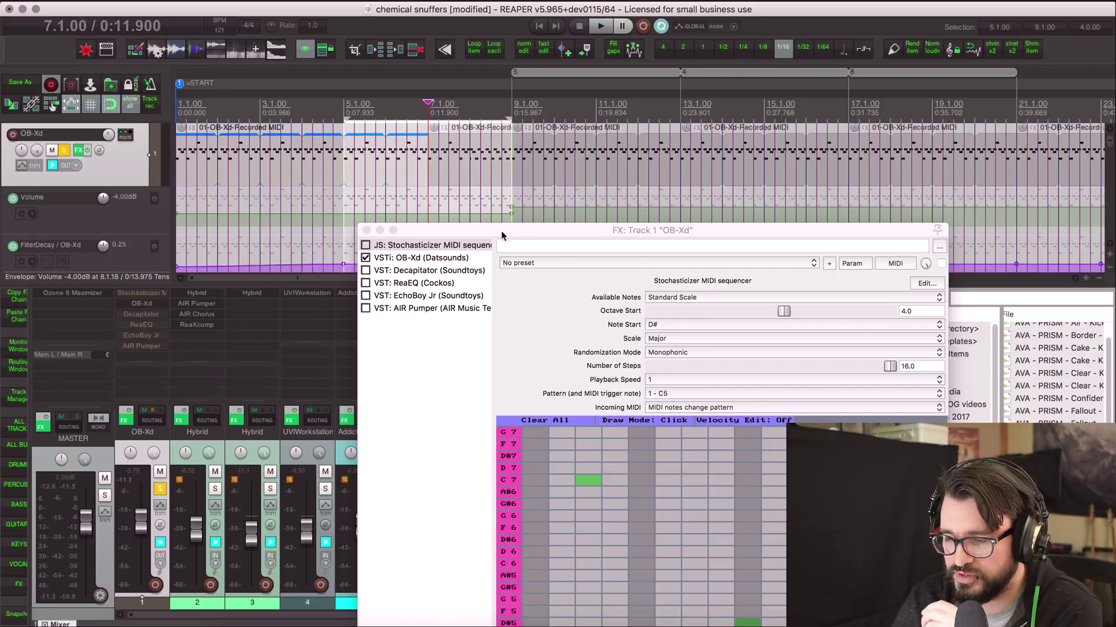
drag(500, 230, 496, 96)
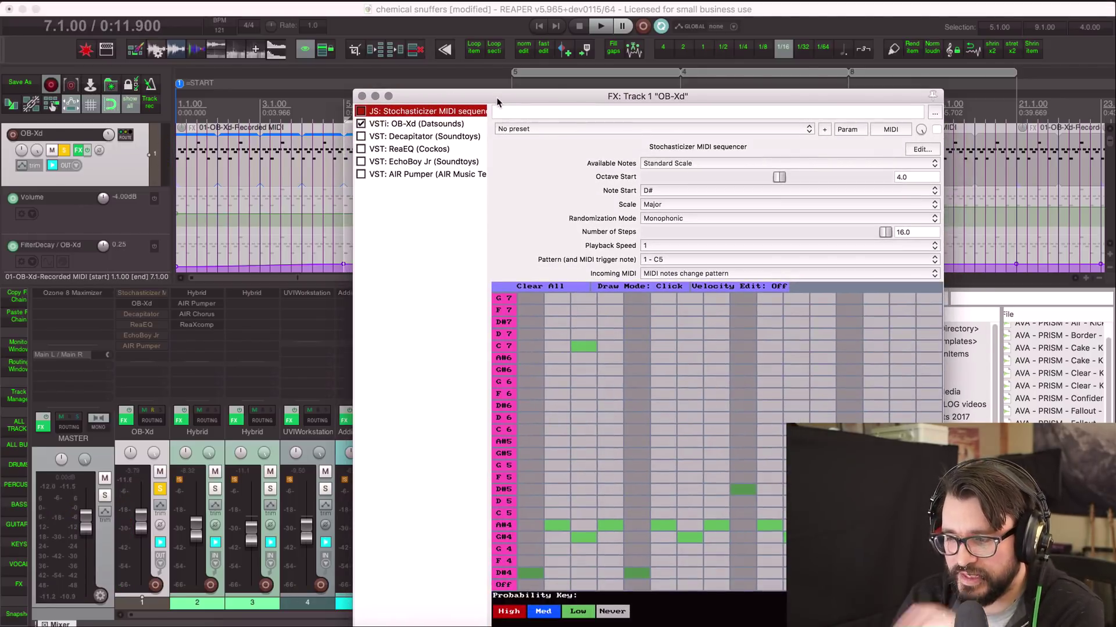
click(127, 147)
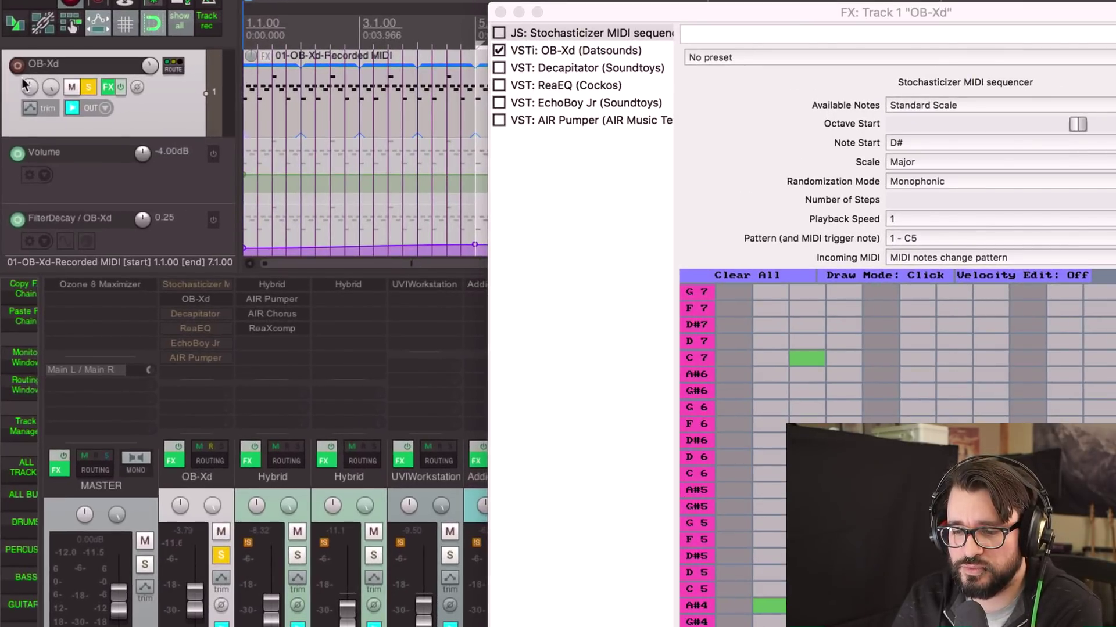
right_click(18, 68)
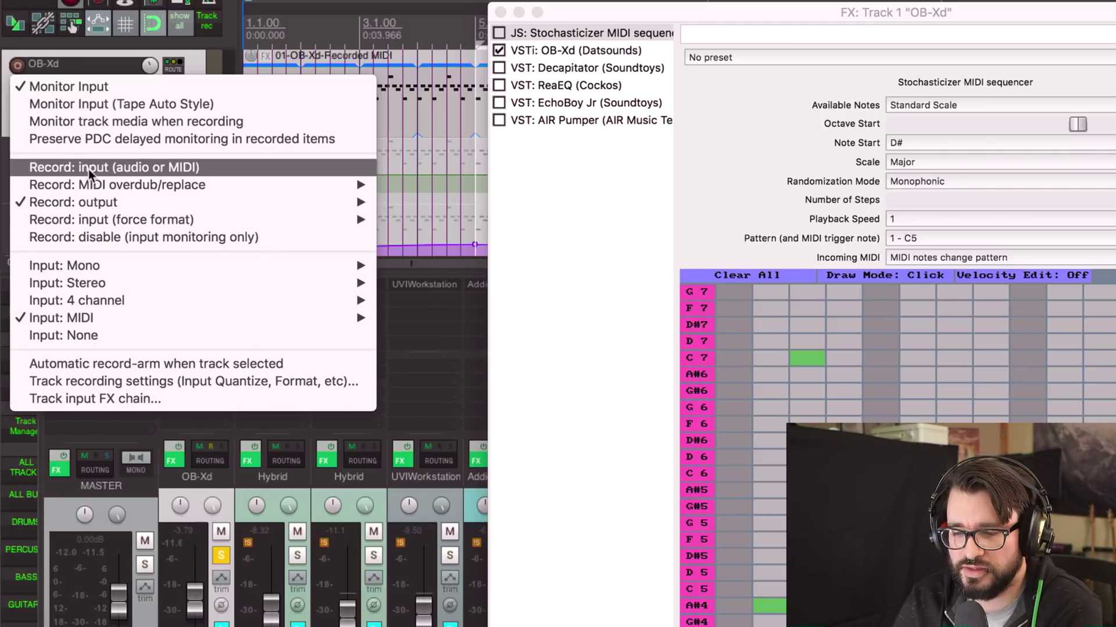
mouse_move(125, 205)
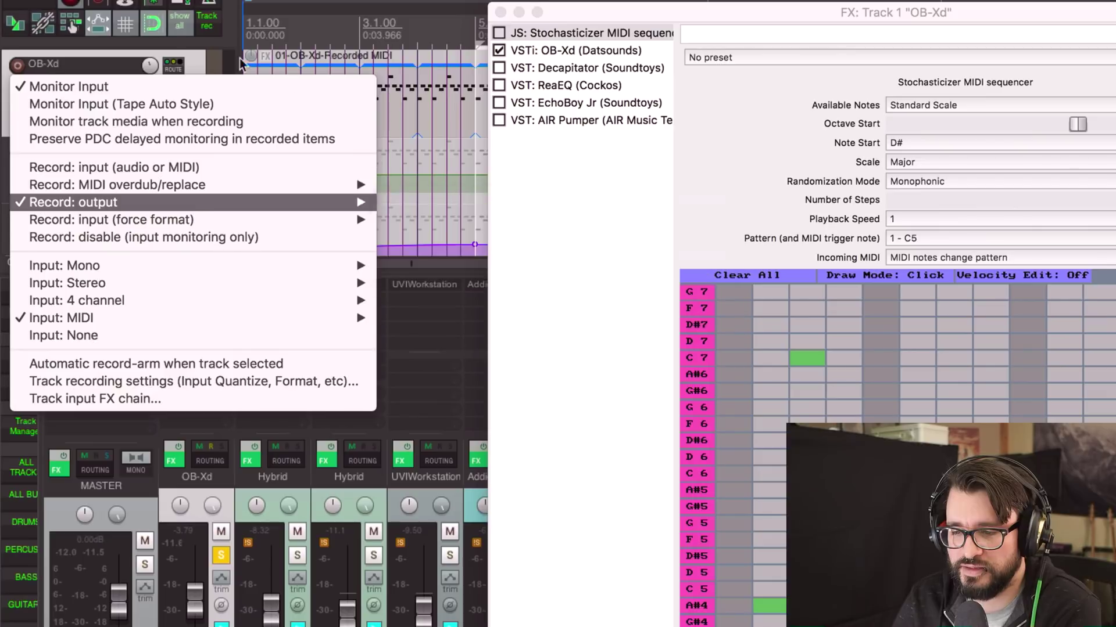
click(200, 62)
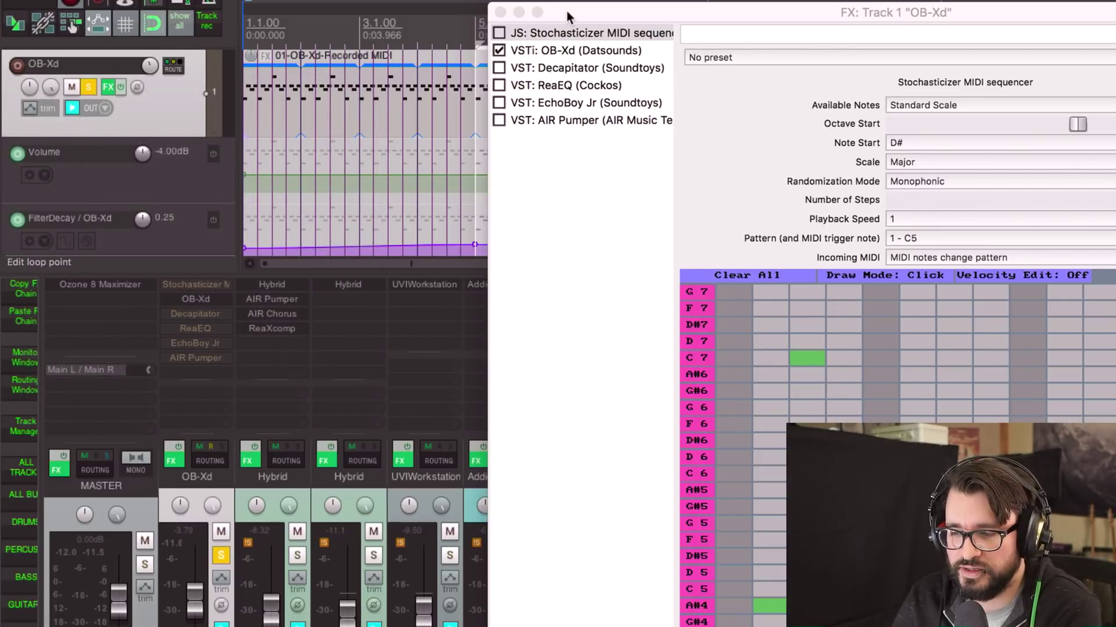
drag(566, 11, 675, 89)
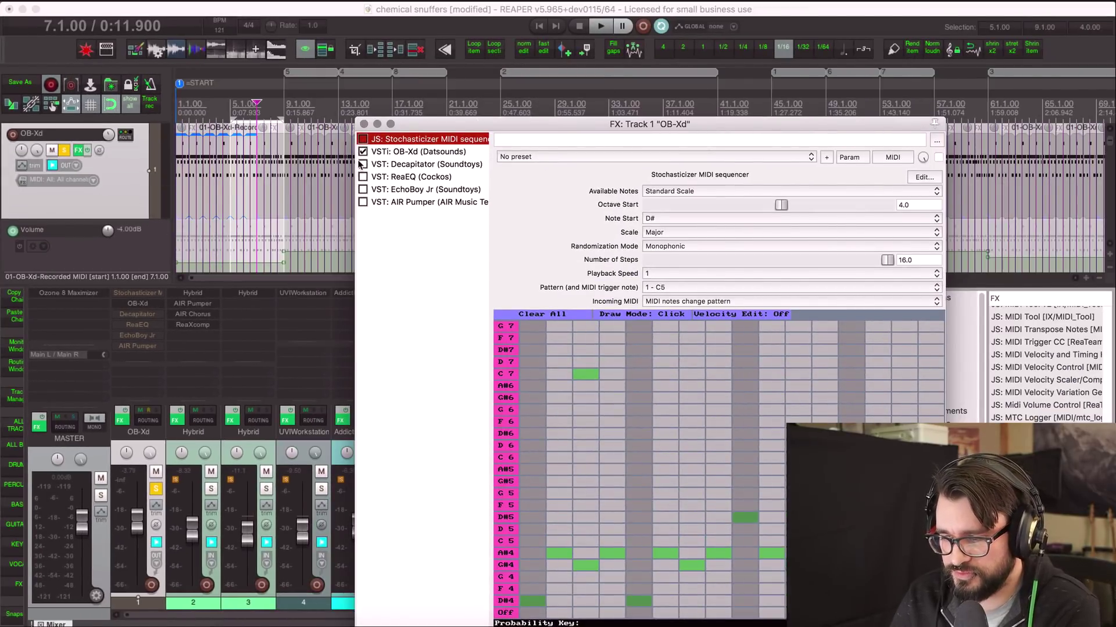
- Re-enable Decapitator, EchoBoy Jr, ReaEQ and AIR Pumper and return the play position to bar 5
click(362, 164)
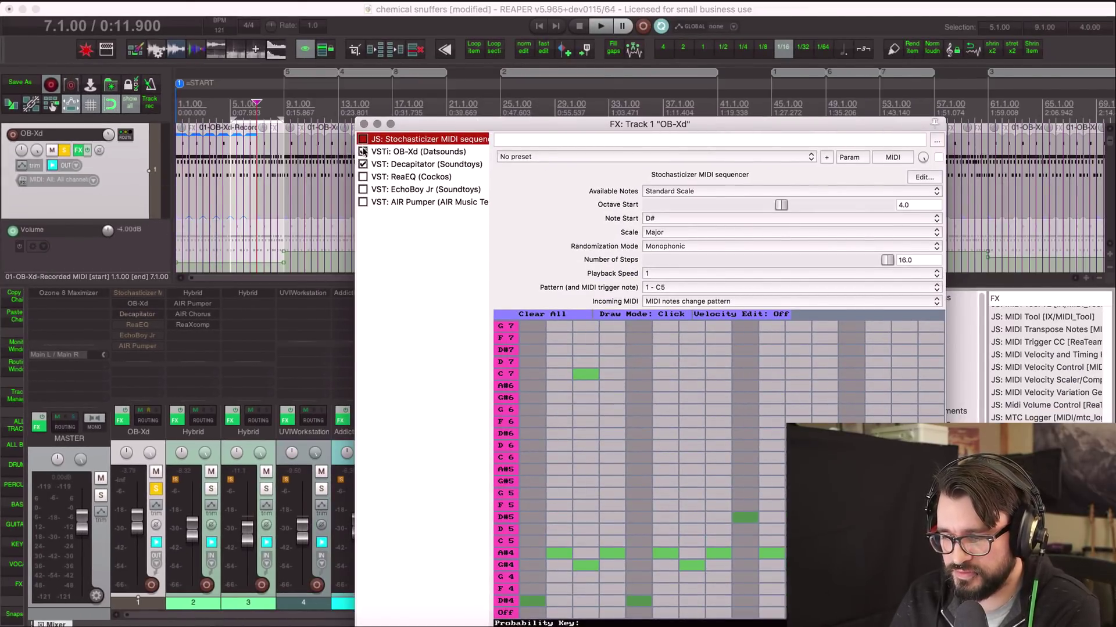
click(363, 190)
click(363, 176)
click(362, 202)
click(230, 111)
click(230, 111)
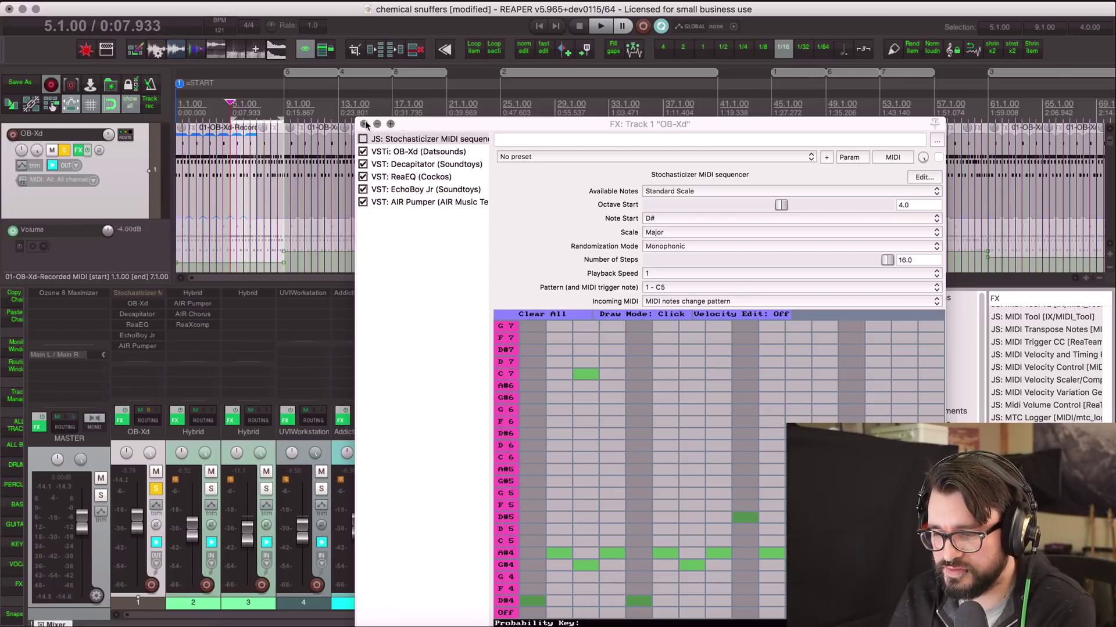
- Close the FX chain, unsolo OB-Xd, and play from bar 21 with the mixer hidden
click(364, 124)
scroll(424, 192, down, 3)
scroll(424, 115, right, 1)
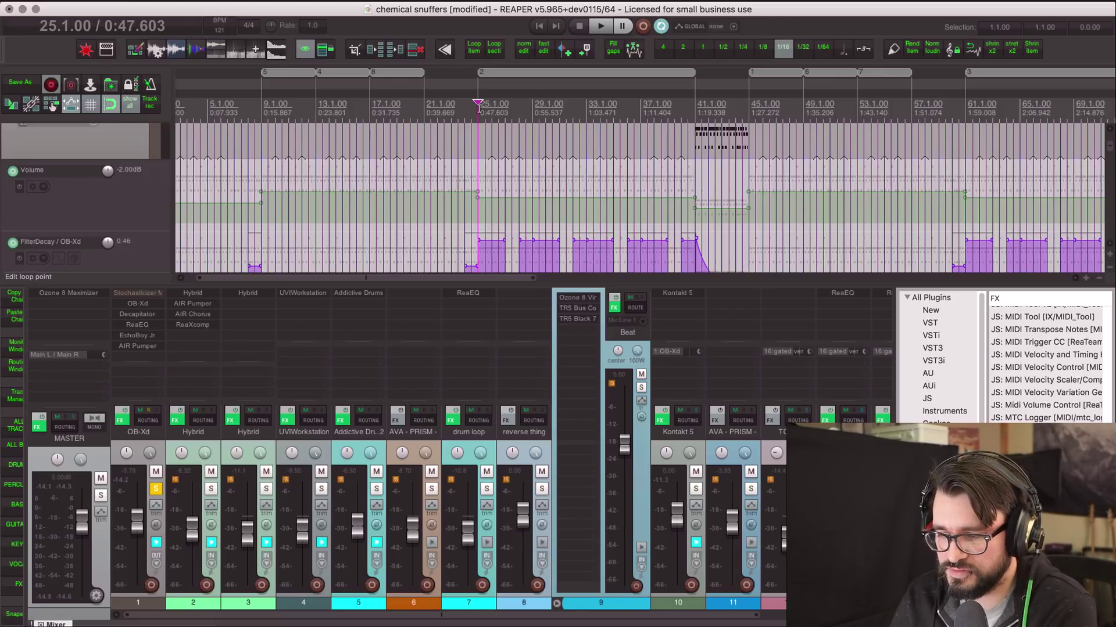
click(453, 109)
click(156, 489)
key(space)
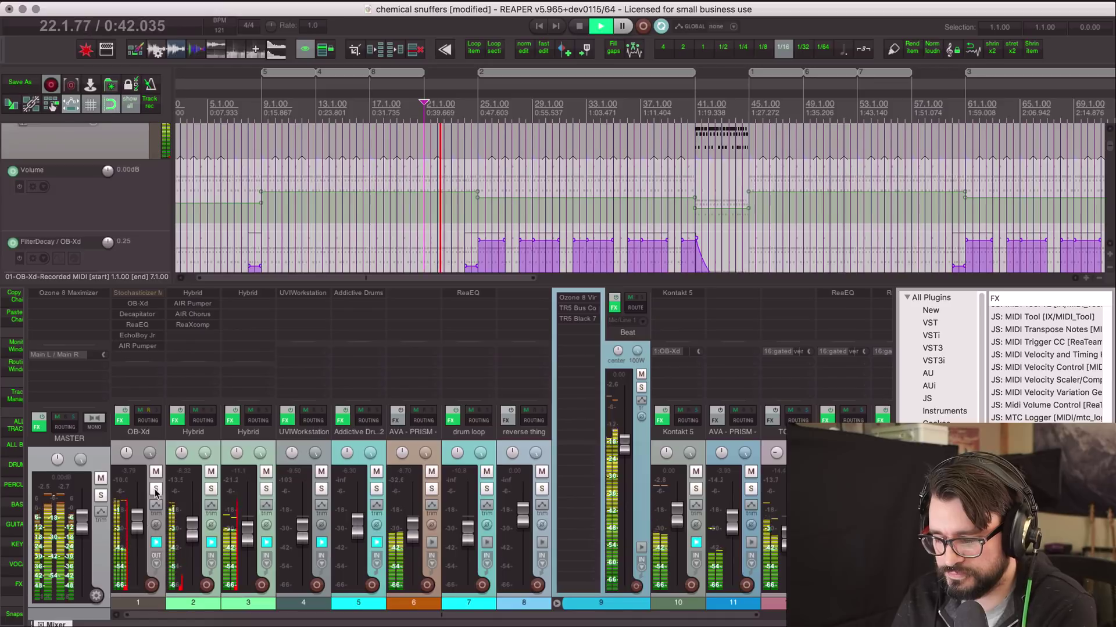
key(super+m)
- Shrink track heights to show more of the arrangement while the song plays
key(Page_Down)
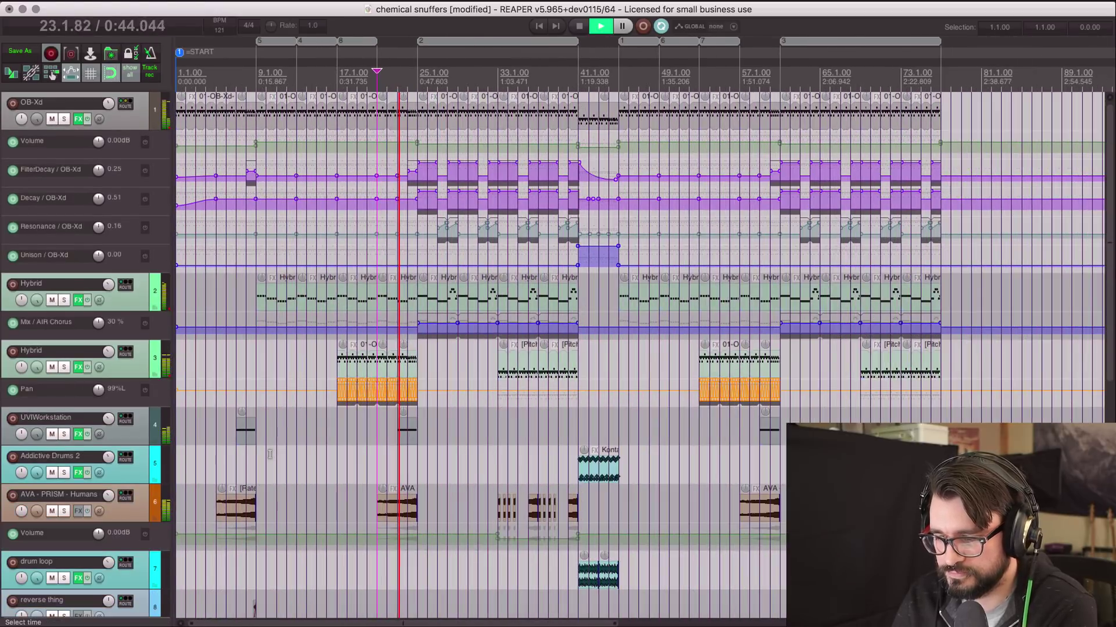
scroll(270, 454, down, 2)
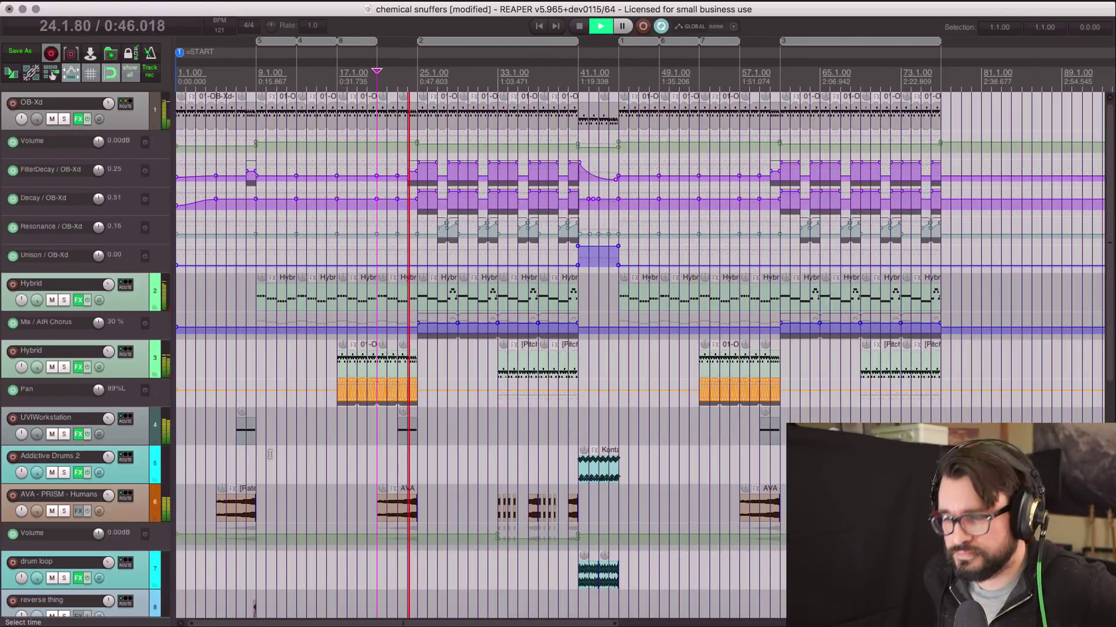